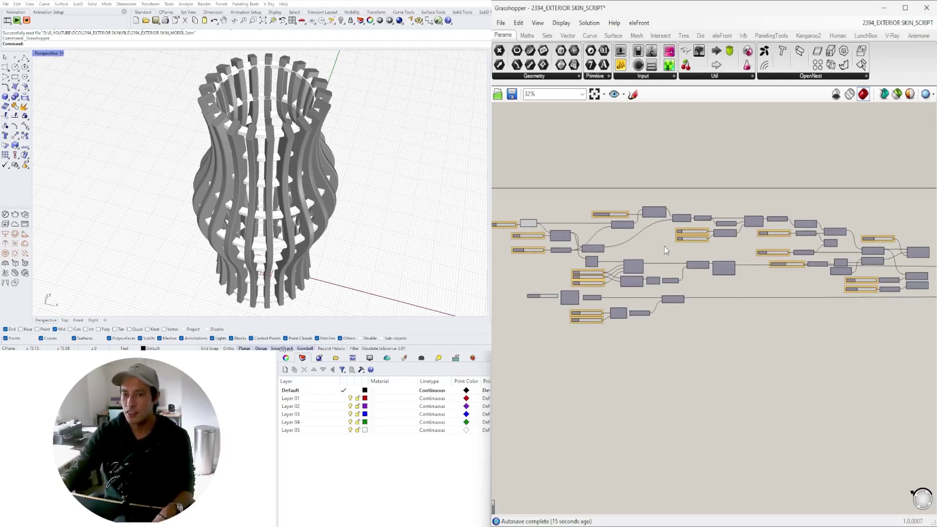
Adjust number sliders in the finished exterior skin script to vary the size and shape of the tower's vertical fins
scroll(714, 277, up, 10)
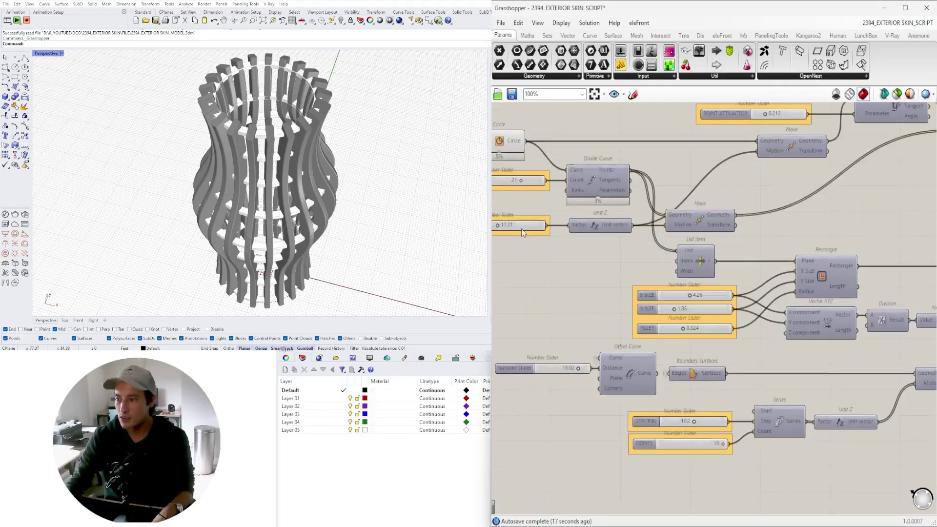
drag(714, 279, 670, 277)
mouse_move(664, 334)
mouse_down()
mouse_move(680, 335)
mouse_move(657, 334)
mouse_up()
scroll(616, 174, down, 5)
scroll(617, 174, down, 3)
scroll(718, 246, up, 6)
mouse_move(693, 248)
mouse_down()
mouse_move(653, 246)
mouse_move(691, 245)
mouse_up()
Examine the finished tower's curved vertical fins and horizontal rings from above, from the side and at an angle
mouse_move(361, 205)
right_down()
mouse_move(371, 173)
mouse_move(371, 196)
right_up()
scroll(626, 272, down, 8)
scroll(625, 272, down, 3)
right_drag(366, 186, 379, 224)
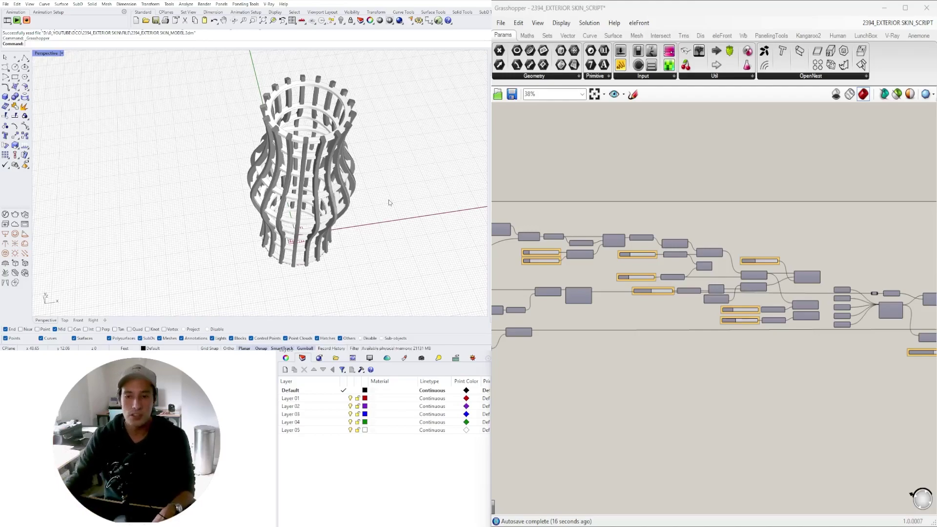
right_drag(388, 200, 345, 149)
scroll(255, 167, up, 4)
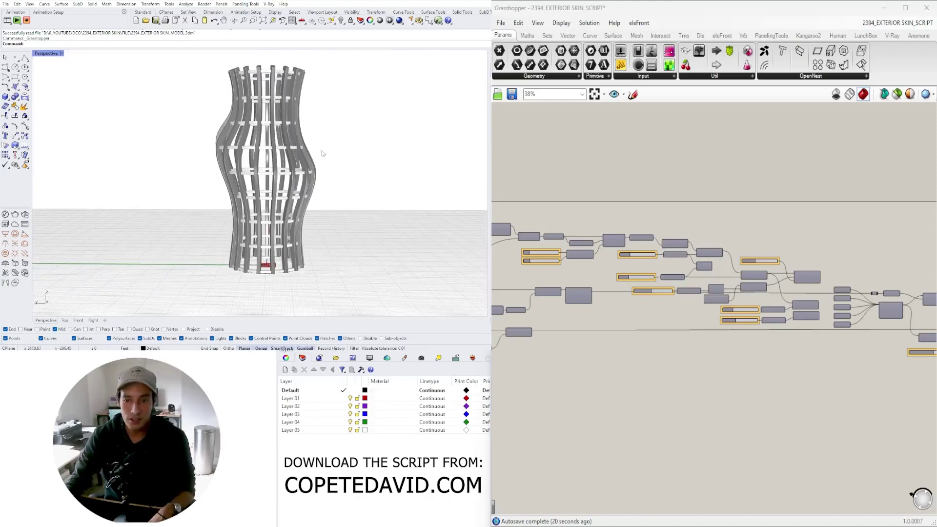
right_drag(255, 167, 250, 194)
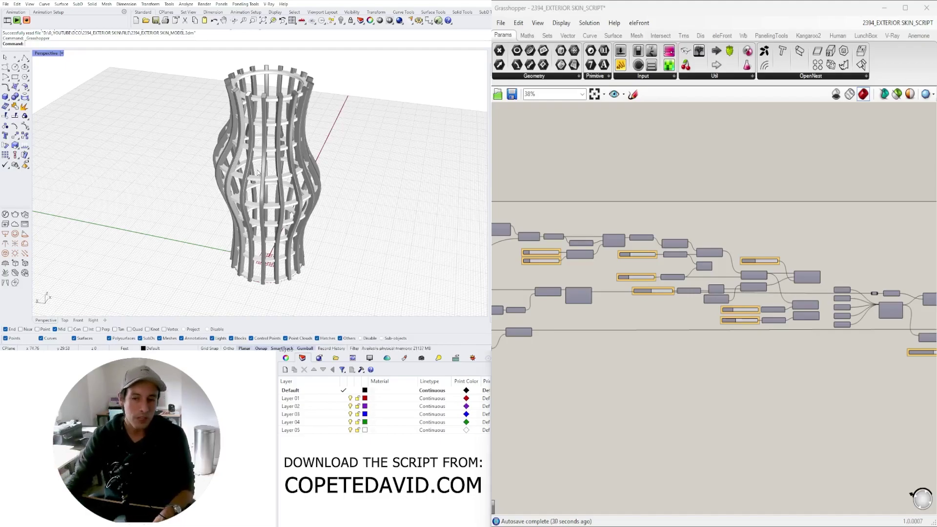
right_drag(295, 168, 366, 135)
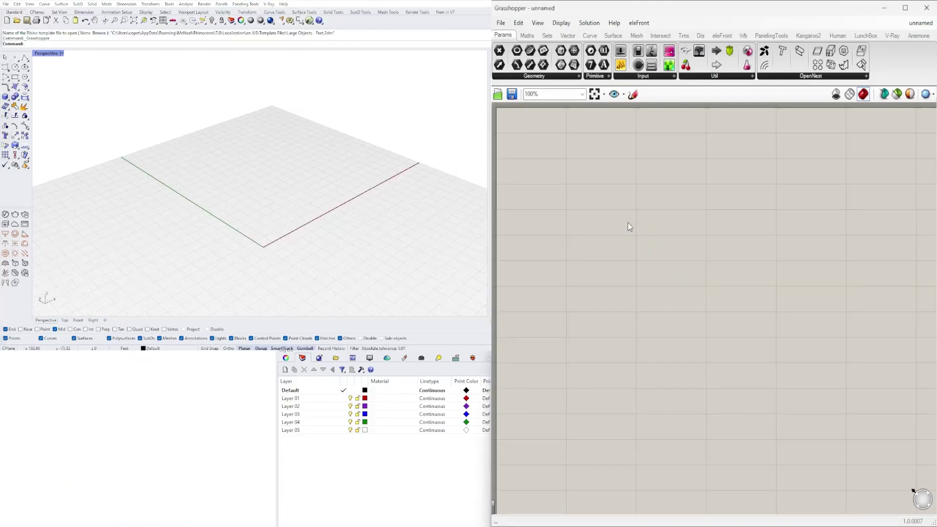
Add a Circle component defined by base plane and radius to the empty canvas
double_click(628, 223)
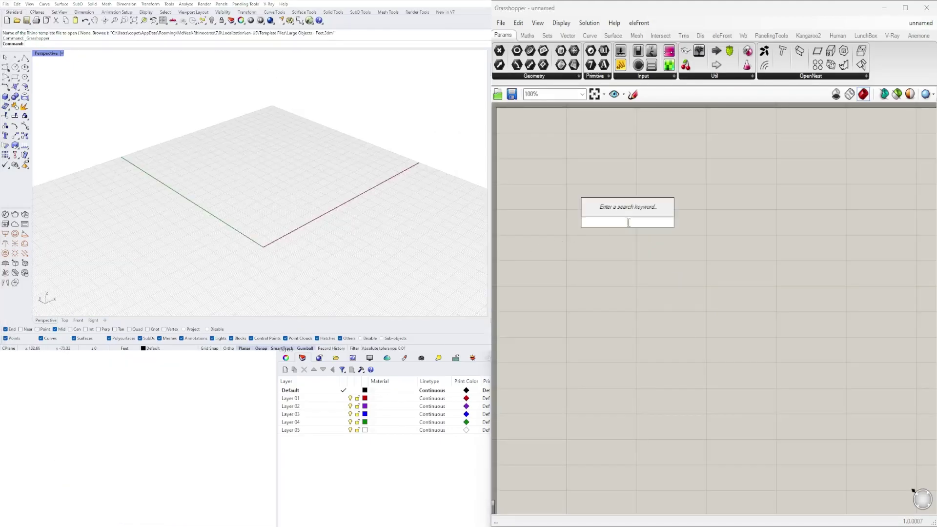
text(circle)
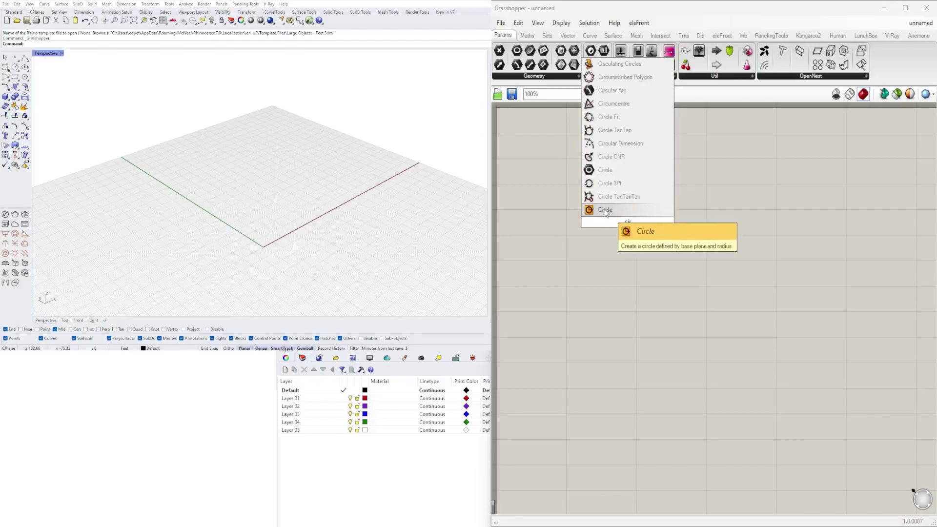
click(625, 213)
drag(623, 218, 723, 213)
Add a number slider set to 15.50 and connect it to the circle's radius
double_click(637, 232)
text(1)
key(Return)
scroll(693, 236, up, 4)
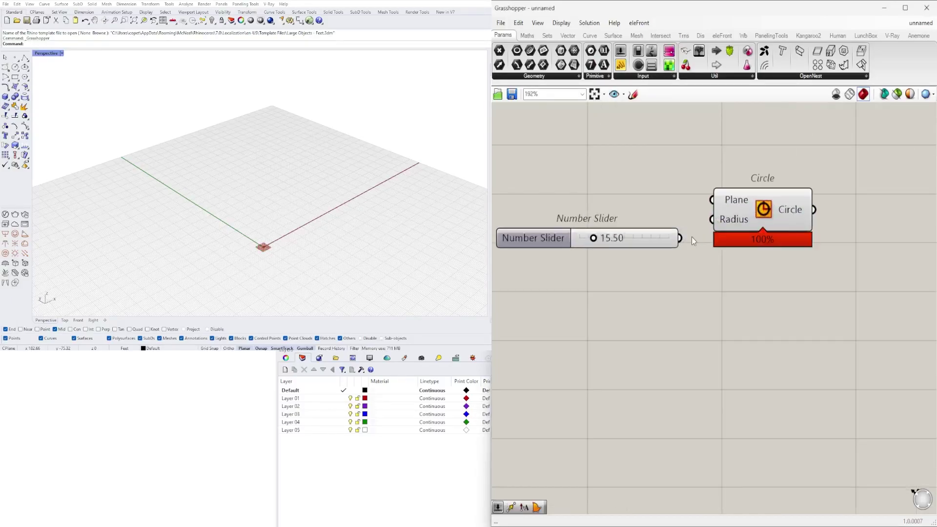
drag(694, 233, 713, 219)
drag(736, 223, 728, 240)
click(286, 490)
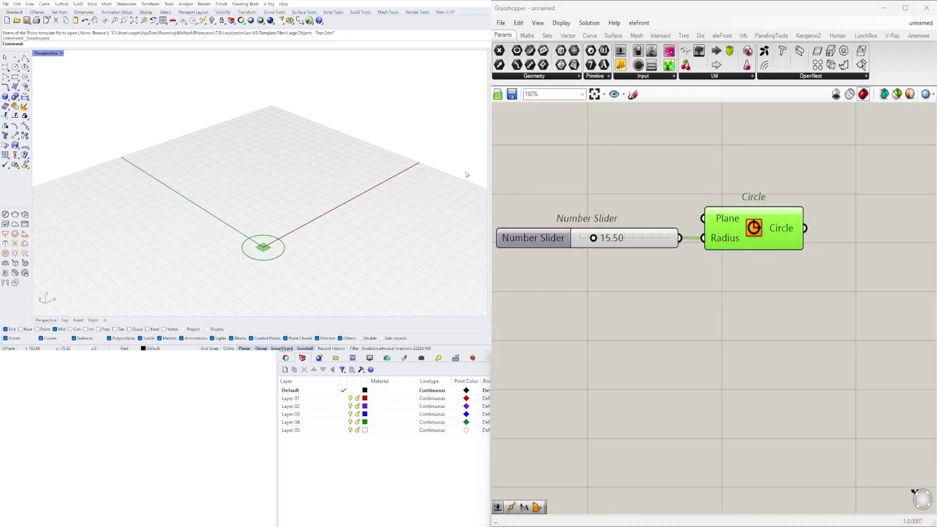
right_drag(378, 180, 282, 230)
scroll(282, 232, up, 5)
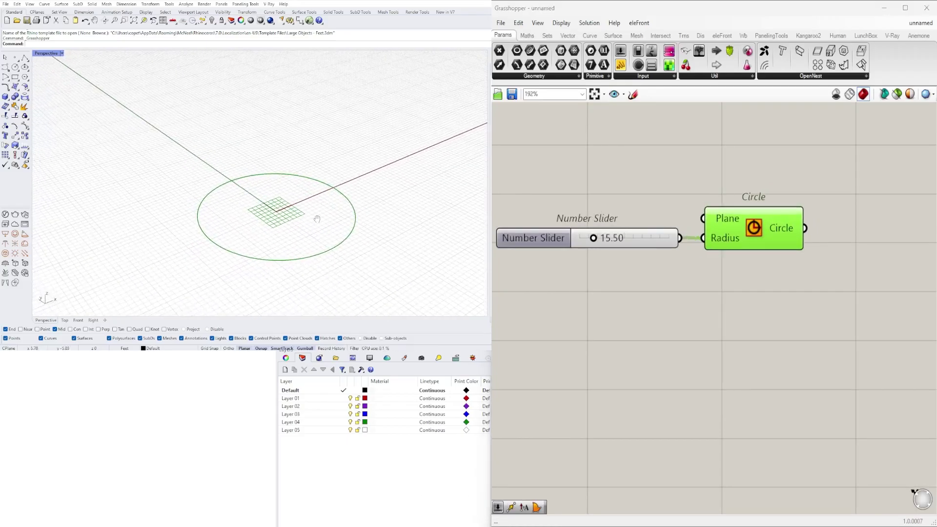
Add a Divide Curve component beside the circle and connect the circle to its curve input
click(740, 292)
scroll(740, 292, down, 2)
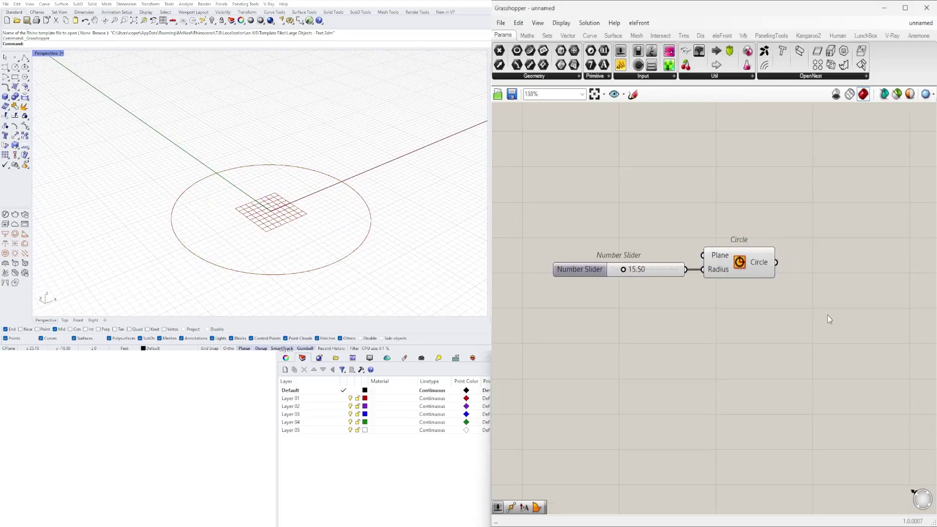
double_click(829, 315)
text(div)
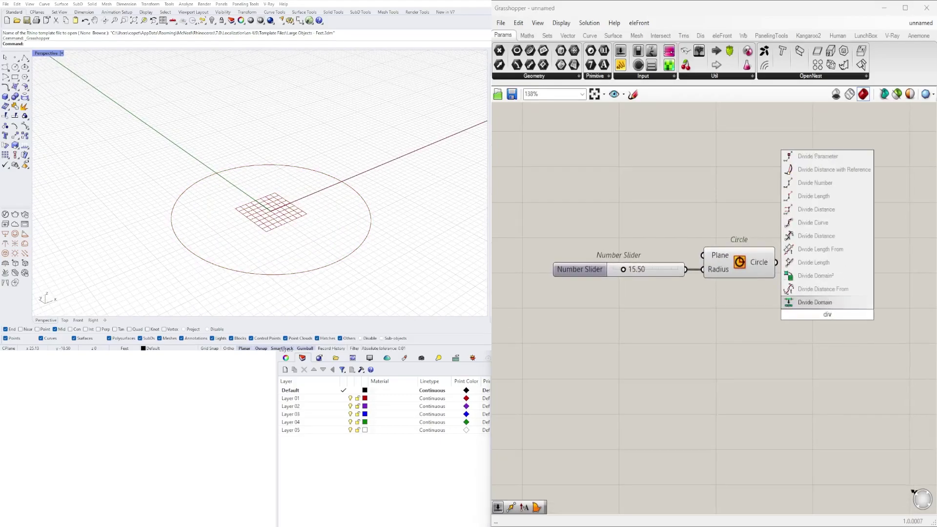
click(813, 223)
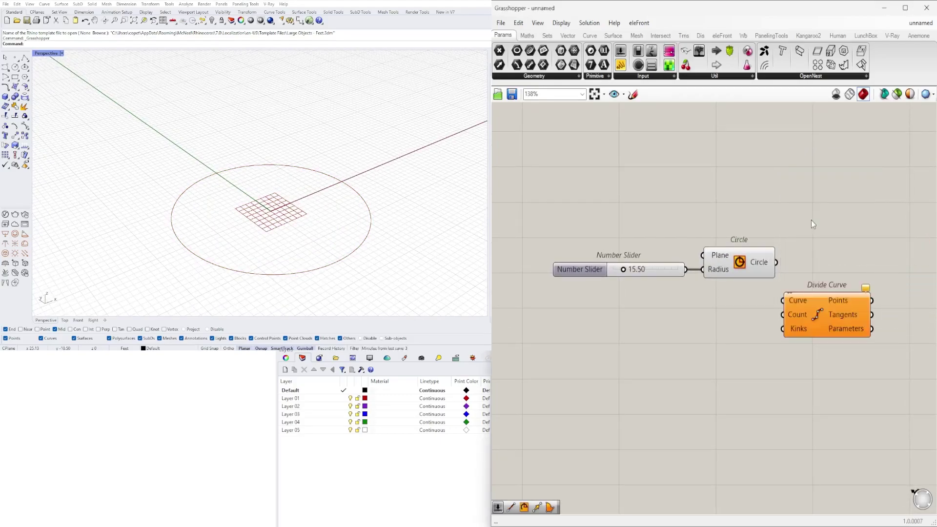
drag(790, 292, 789, 296)
drag(817, 322, 864, 312)
Add an integer slider with the value 8 and connect it to the Divide Curve count
double_click(746, 328)
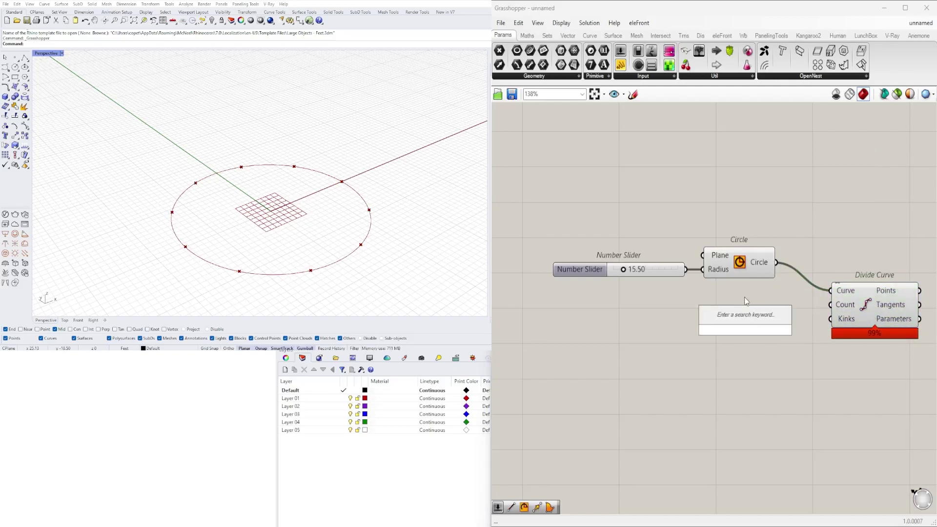
text(8)
key(Return)
scroll(746, 305, up, 1)
drag(710, 329, 700, 293)
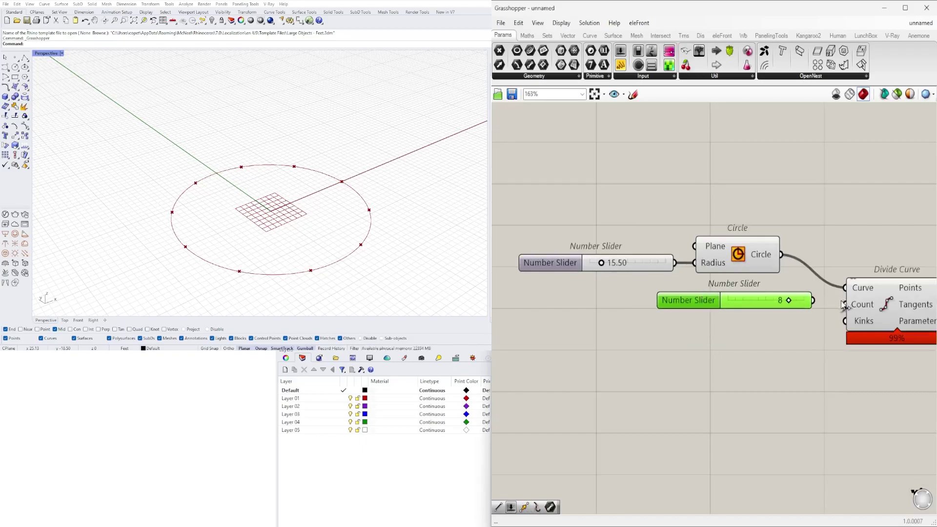
drag(862, 306, 872, 302)
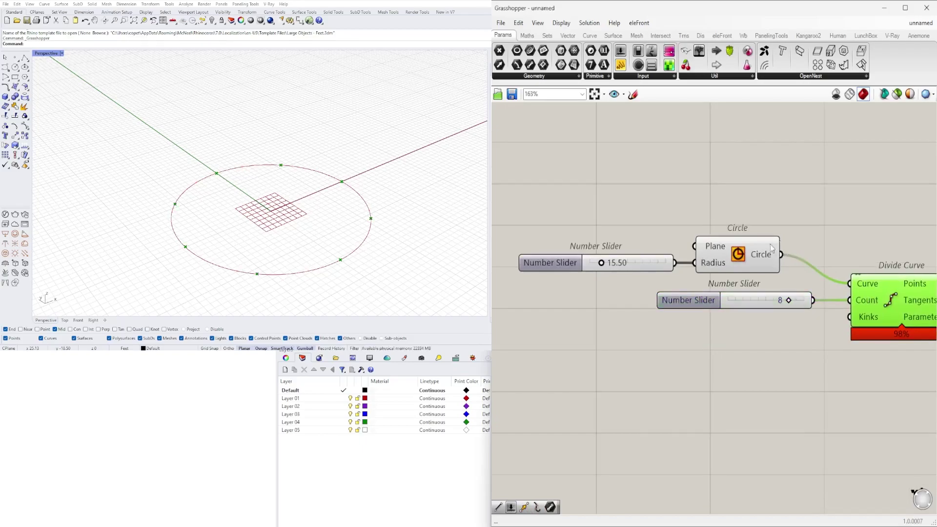
scroll(329, 151, down, 3)
scroll(781, 315, up, 4)
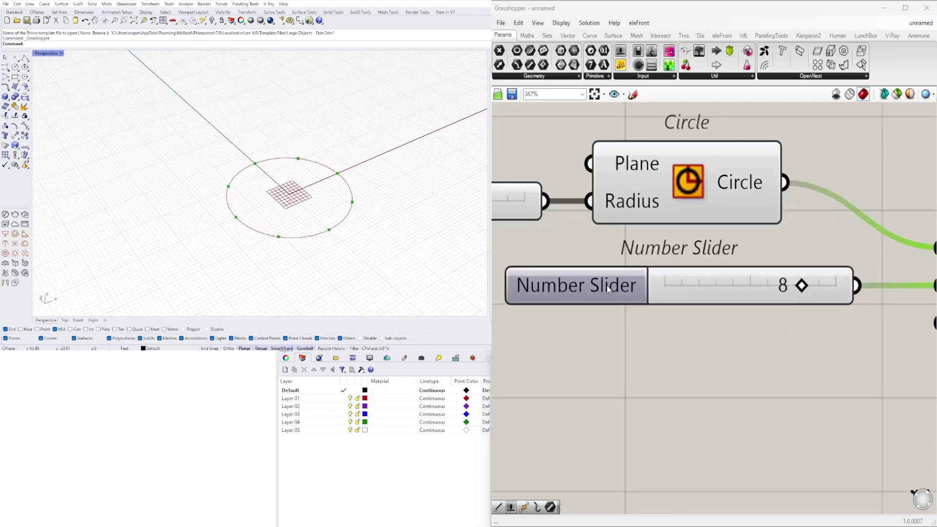
Raise the division count slider's maximum to 20 and set its value to 20
double_click(609, 289)
double_click(641, 313)
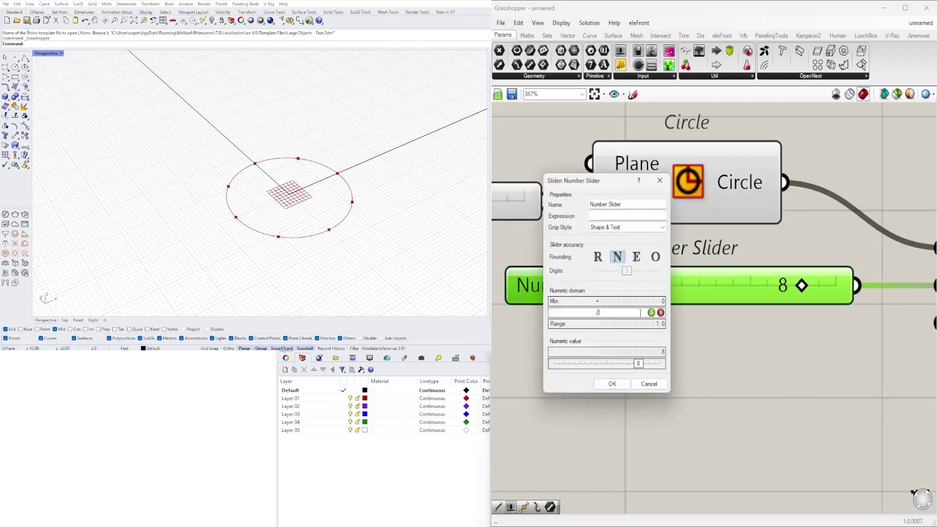
click(628, 387)
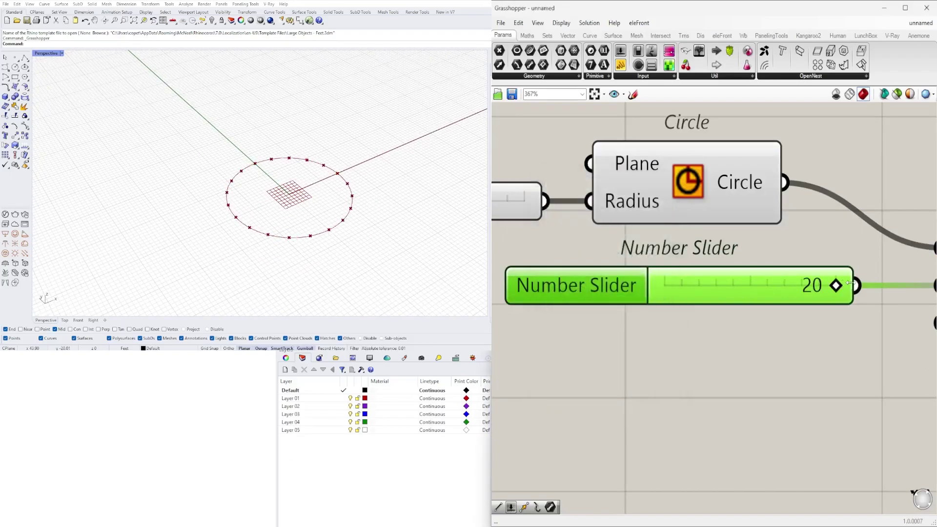
Examine the circle and its division points by selecting their components and viewing them in the model
scroll(695, 298, down, 5)
right_drag(755, 340, 590, 350)
click(688, 306)
right_drag(632, 282, 782, 296)
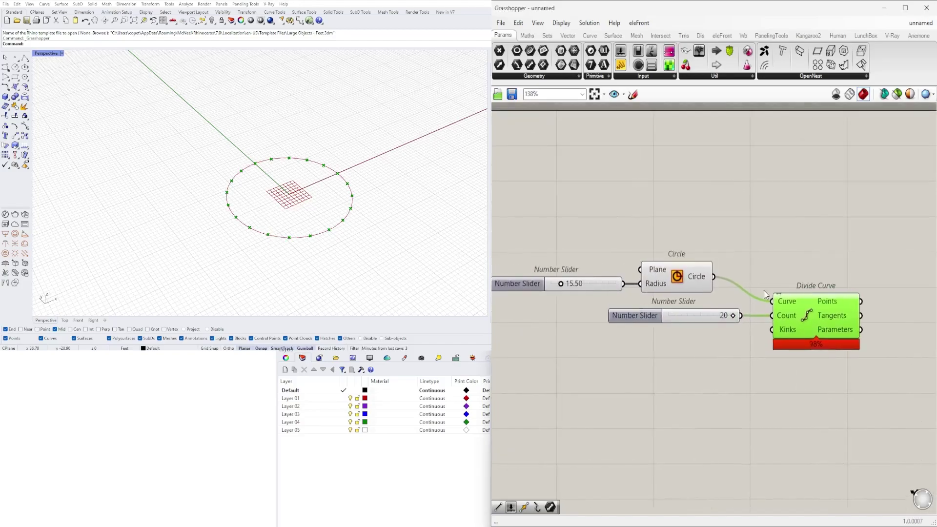
click(668, 272)
click(795, 403)
click(801, 333)
right_drag(351, 247, 293, 230)
scroll(306, 226, up, 4)
scroll(628, 318, down, 2)
Add a Move component and connect the Divide Curve points to its geometry input
right_drag(779, 340, 739, 348)
double_click(822, 332)
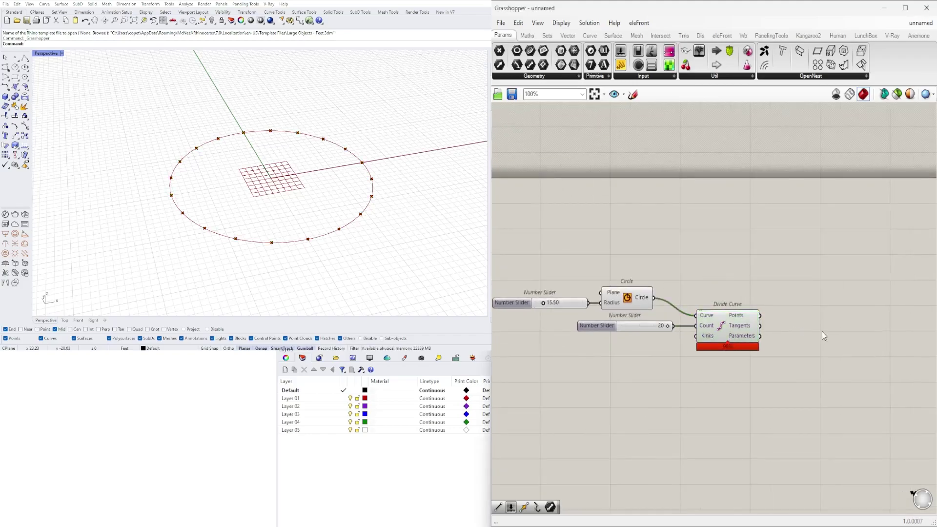
text(move)
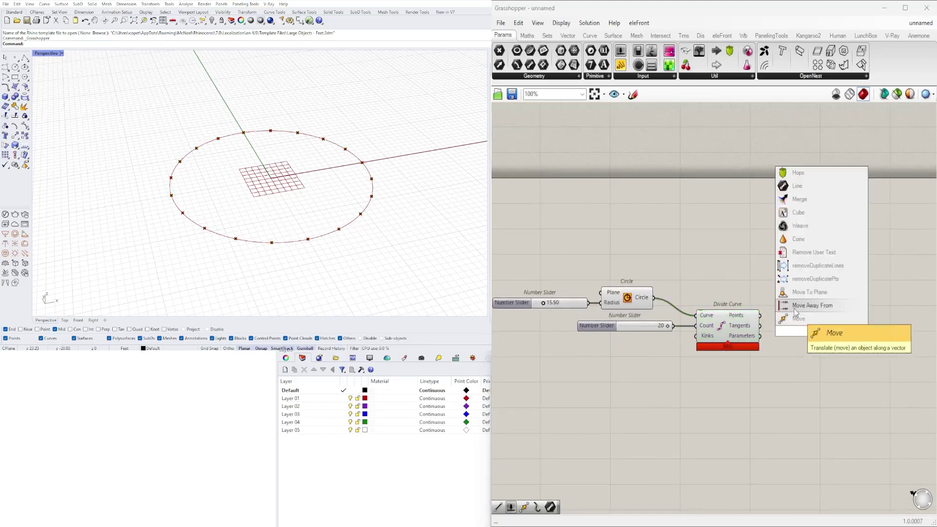
key(Return)
drag(811, 336, 836, 359)
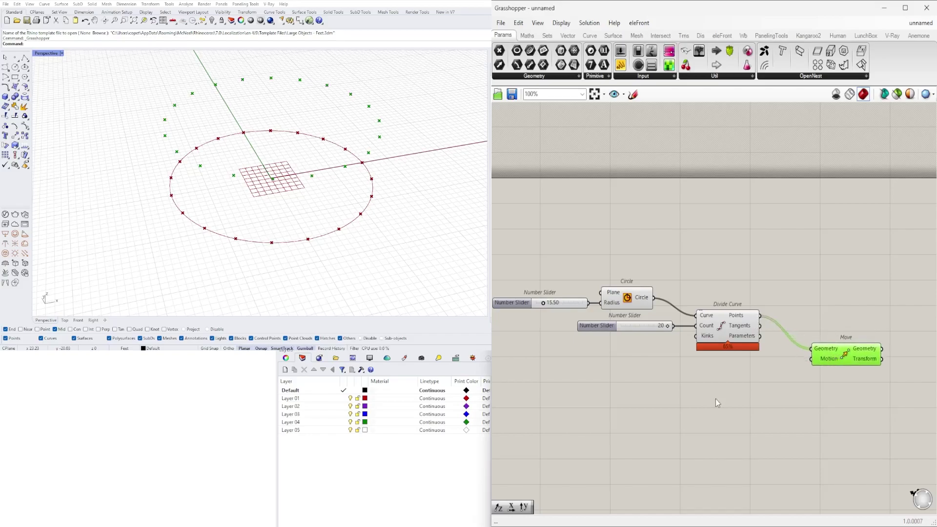
Add a Unit Z vector component below Divide Curve
double_click(725, 400)
text(z)
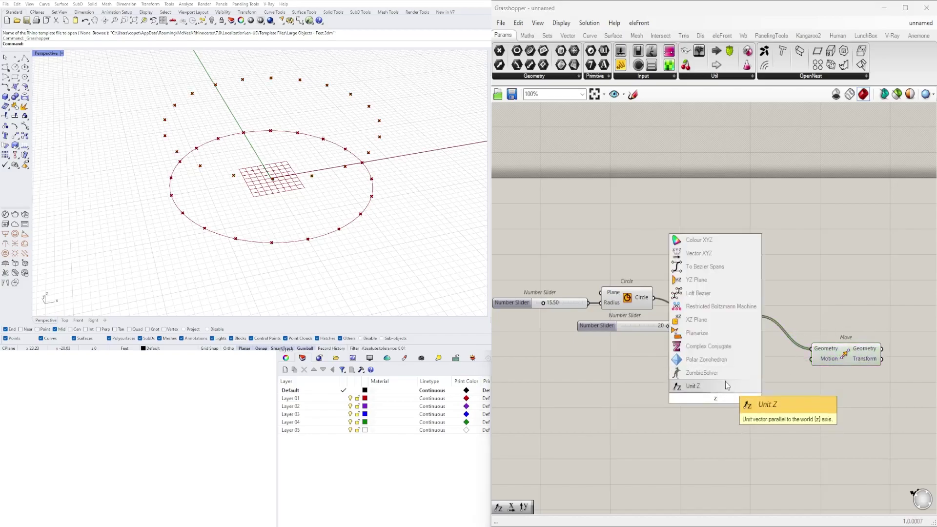
click(726, 383)
drag(701, 398, 714, 379)
Connect a copy of the 15.50 slider to the Unit Z factor and the resulting vector to the Move motion
alt+drag(539, 309, 641, 385)
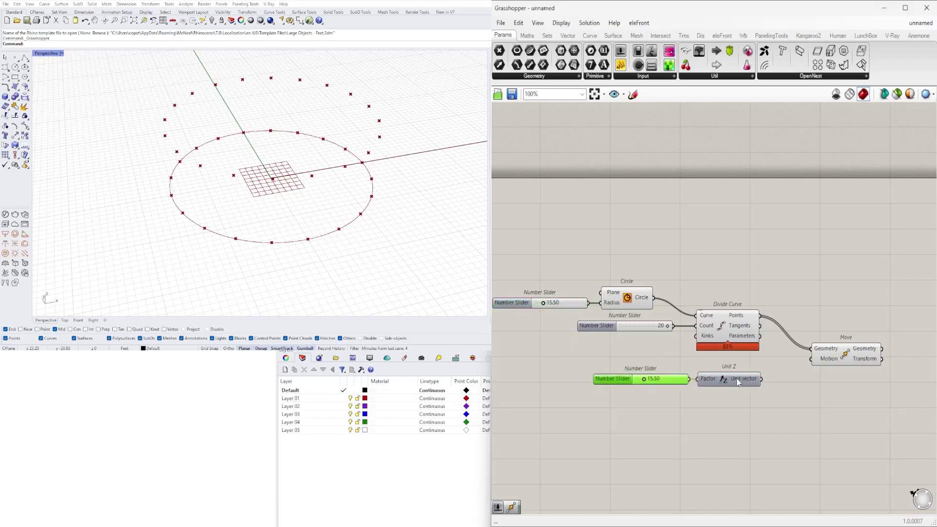
drag(740, 425, 726, 371)
click(856, 358)
scroll(325, 204, down, 4)
right_drag(324, 204, 324, 171)
scroll(654, 274, down, 2)
scroll(718, 329, up, 2)
drag(745, 369, 731, 382)
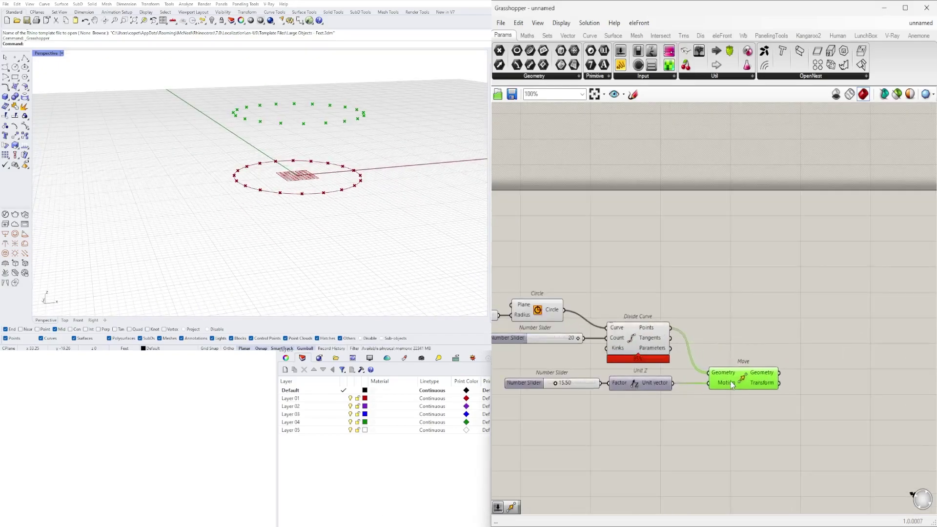
Add a Line component running from the circle's division points to the moved points
click(770, 351)
double_click(772, 347)
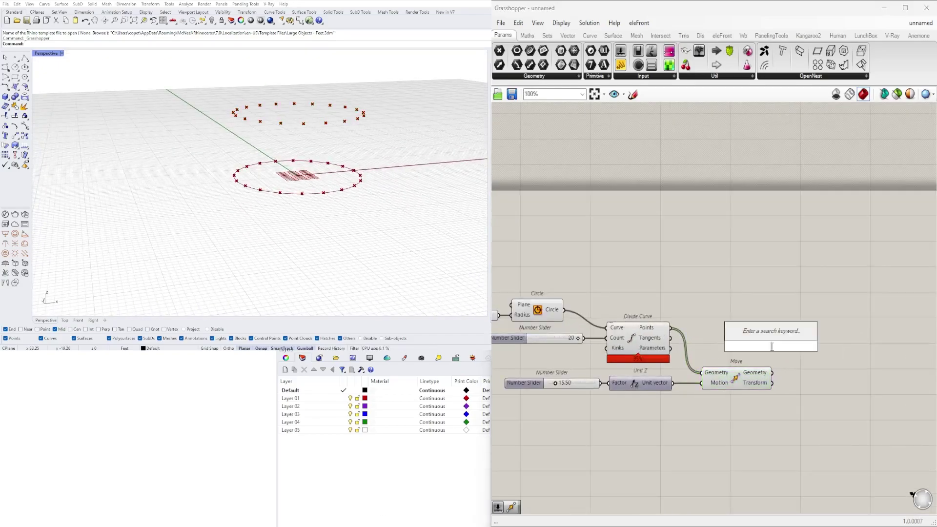
text(line)
click(796, 236)
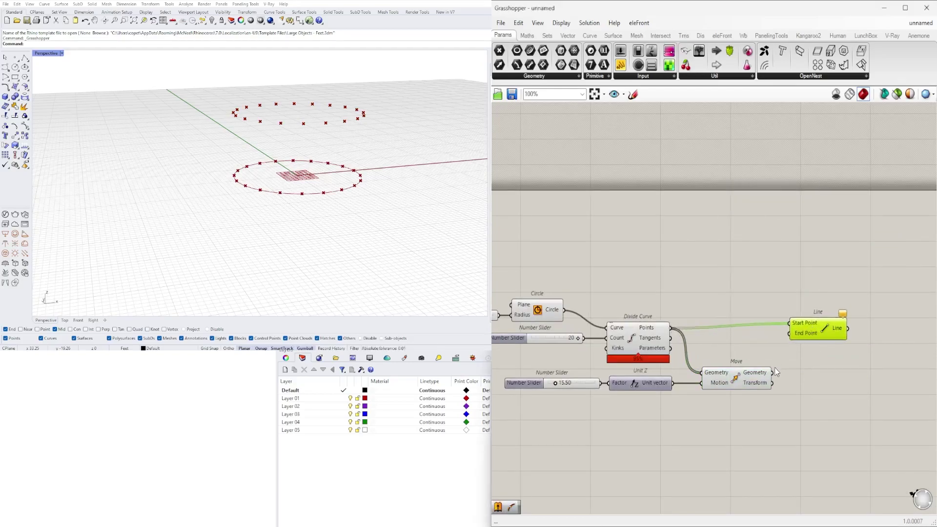
drag(773, 372, 818, 336)
mouse_move(376, 175)
right_down()
mouse_move(339, 184)
mouse_move(274, 236)
mouse_move(356, 178)
mouse_move(368, 183)
right_up()
click(781, 286)
right_drag(424, 171, 349, 168)
Add a second Move component fed by the first Move's geometry and place it below the Line component
click(743, 386)
right_drag(743, 386, 698, 371)
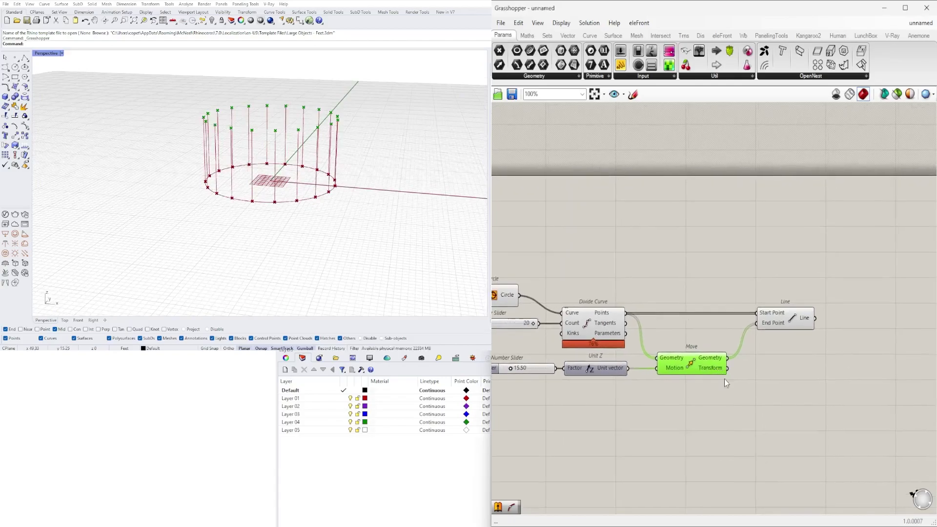
double_click(775, 427)
text(move)
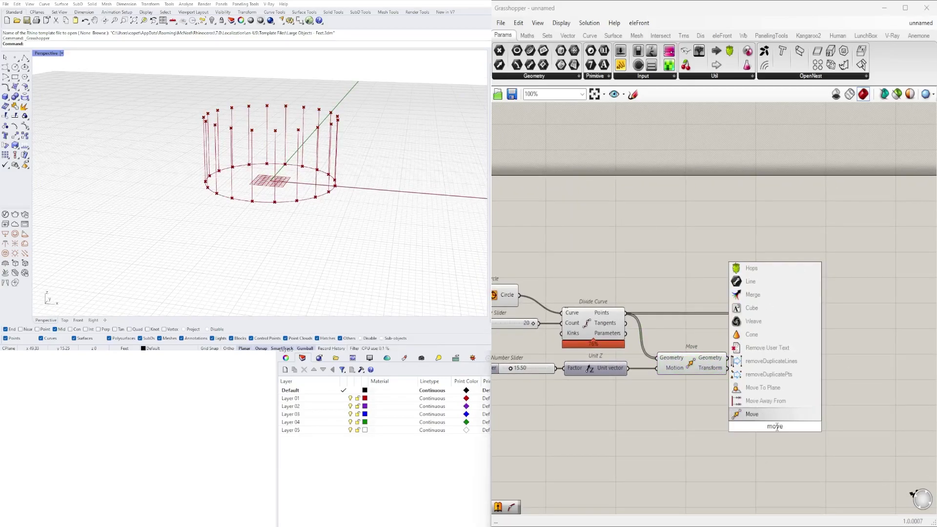
key(Return)
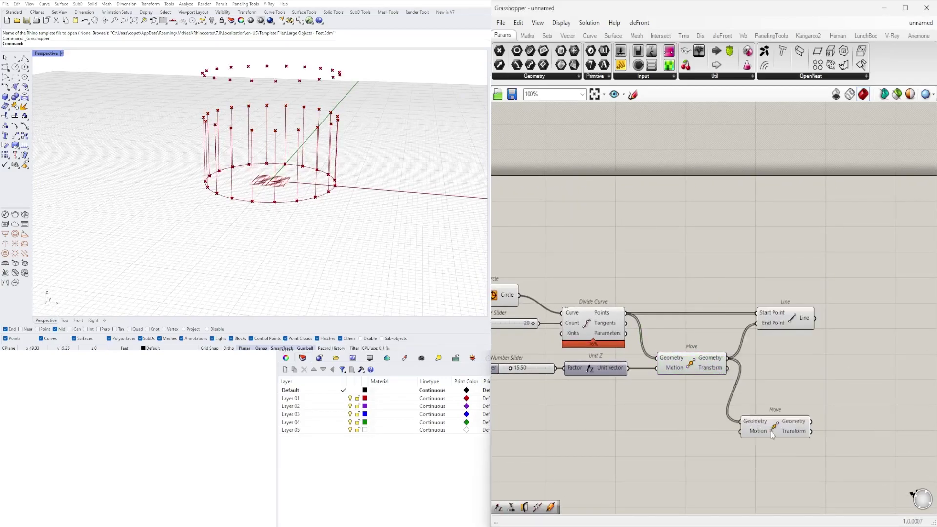
drag(771, 436, 836, 413)
Add a Series component and connect a copied number slider set to 6.63 to its step
double_click(716, 406)
text(ser)
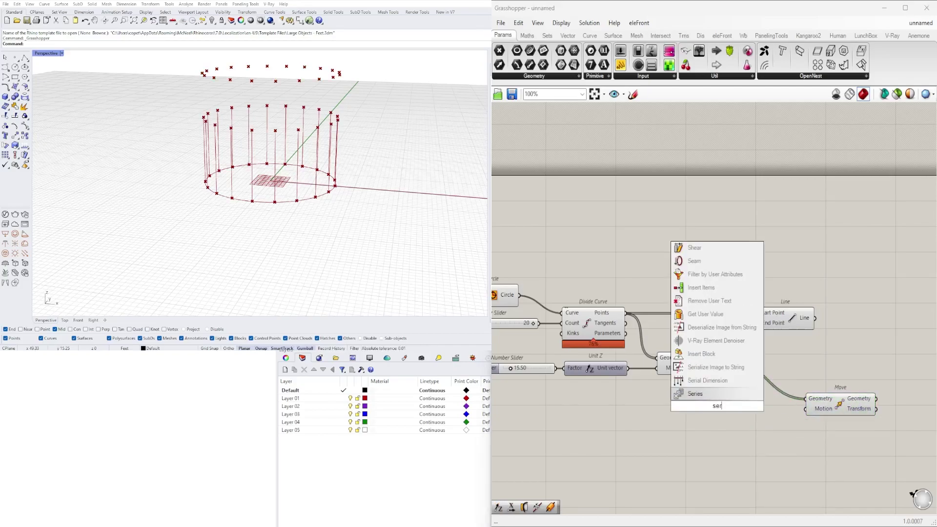
click(705, 393)
drag(535, 369, 679, 405)
scroll(653, 406, up, 3)
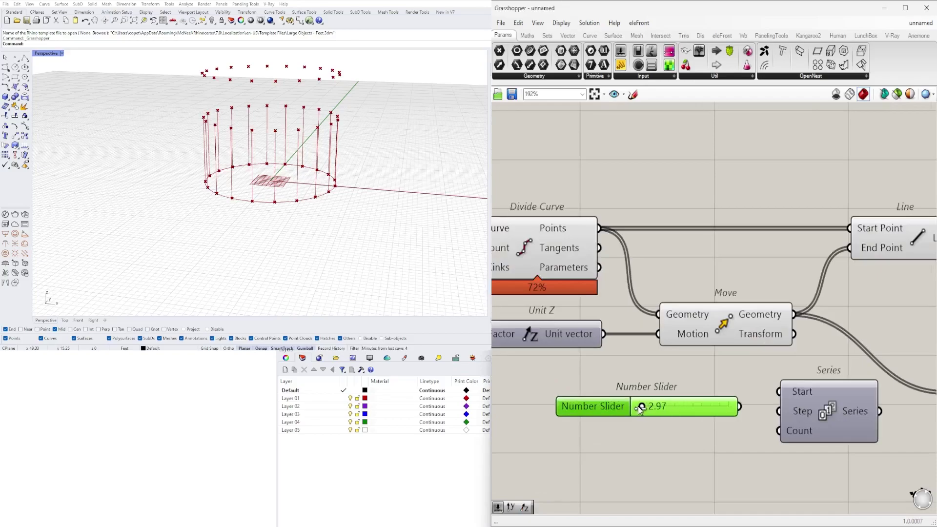
drag(777, 414, 779, 411)
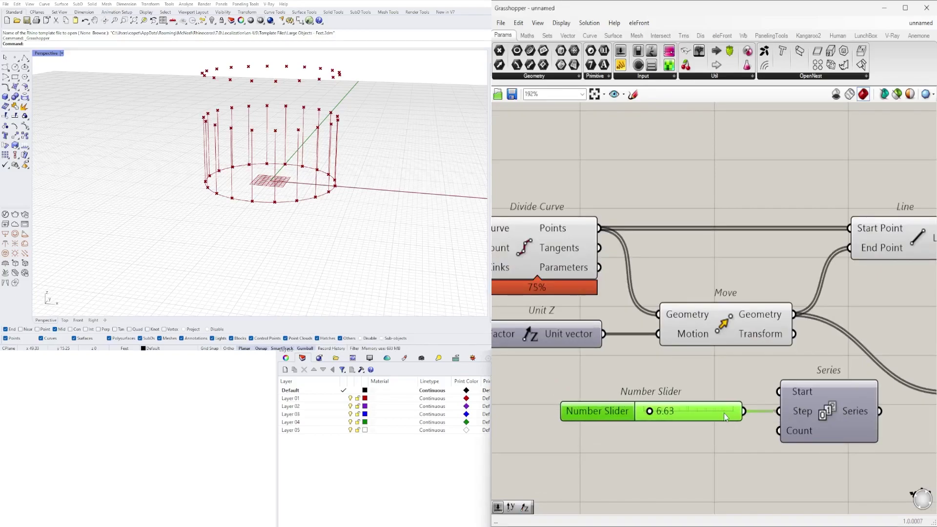
Move the division count slider into line beneath the circle's radius slider
scroll(705, 416, down, 3)
scroll(620, 318, down, 1)
drag(544, 302, 497, 303)
right_drag(592, 310, 723, 306)
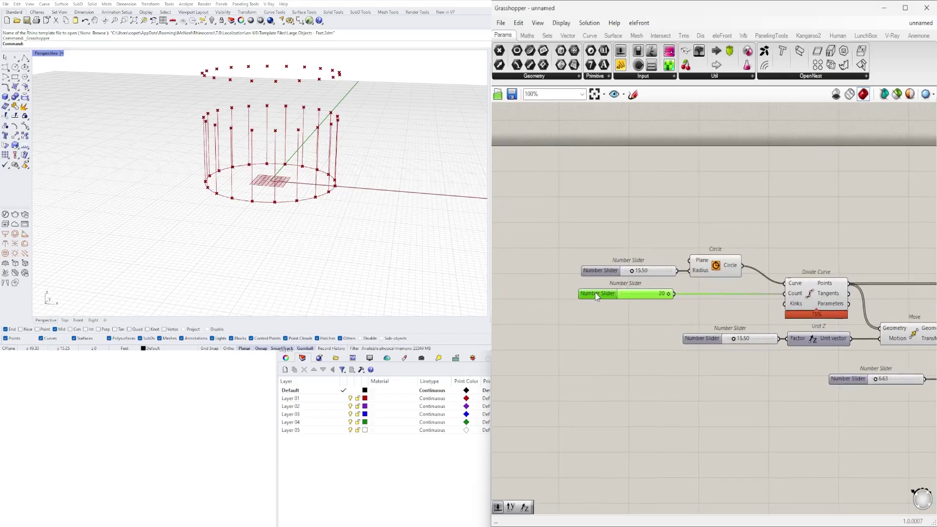
Add a Division component fed by the division count slider and connect its result to the Series count
double_click(722, 306)
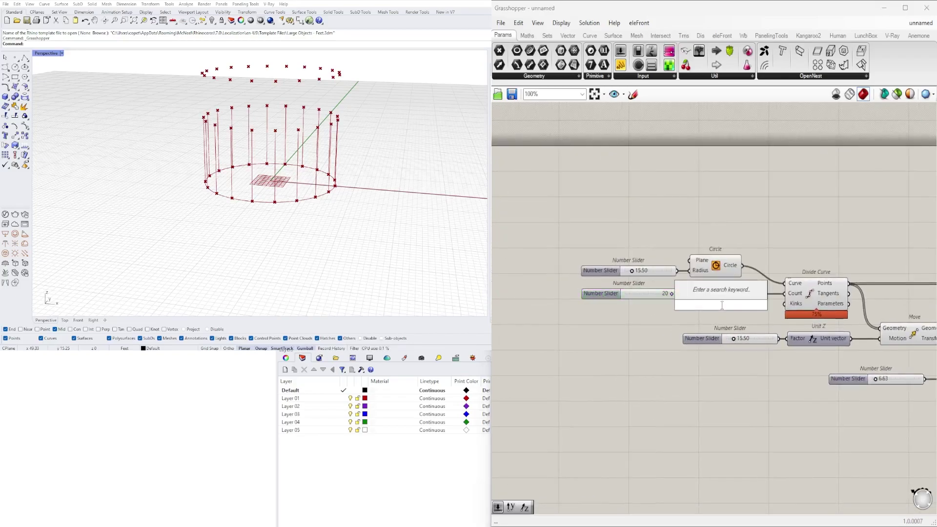
text(/)
key(Return)
scroll(710, 303, up, 3)
drag(681, 294, 695, 297)
drag(747, 313, 834, 428)
scroll(844, 427, down, 2)
right_drag(844, 428, 695, 339)
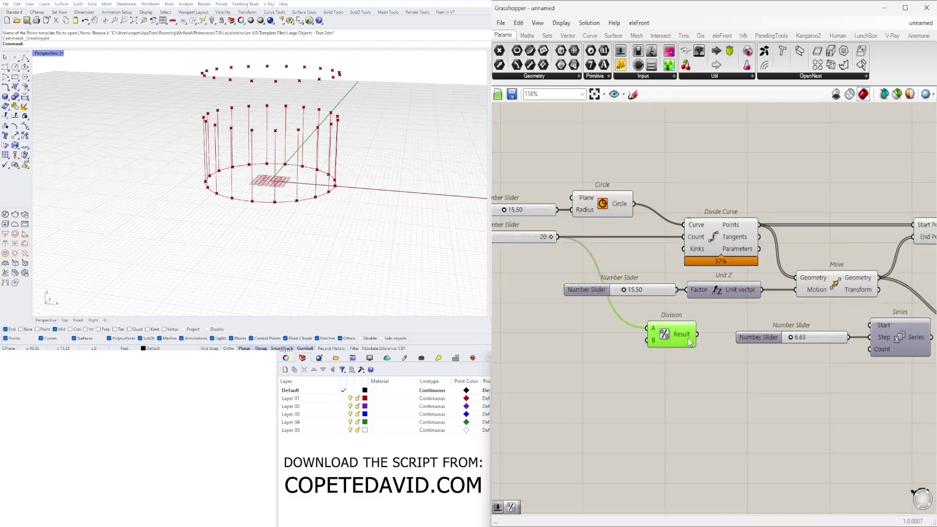
drag(691, 342, 753, 380)
right_drag(875, 356, 765, 373)
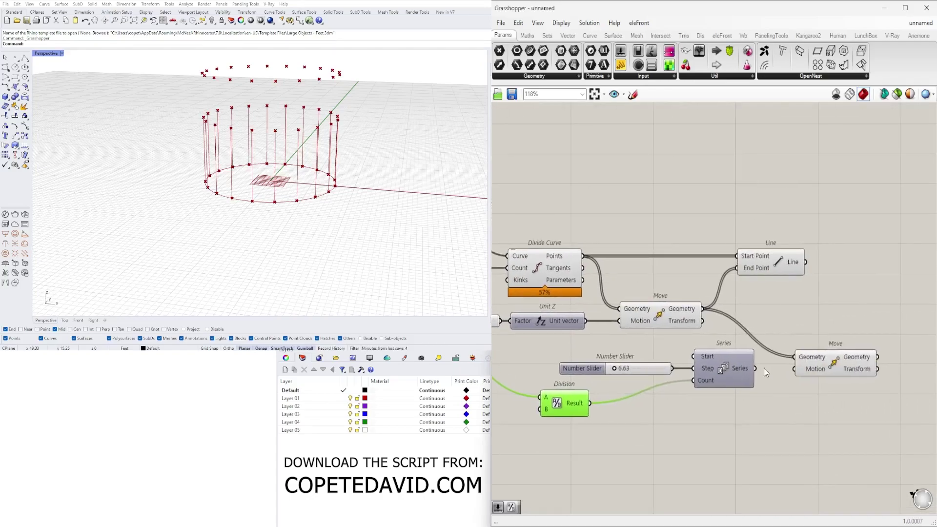
Add a Unit Z component between the Series output and the second Move's motion input
click(857, 348)
drag(796, 370, 887, 348)
double_click(798, 400)
text(z)
click(796, 388)
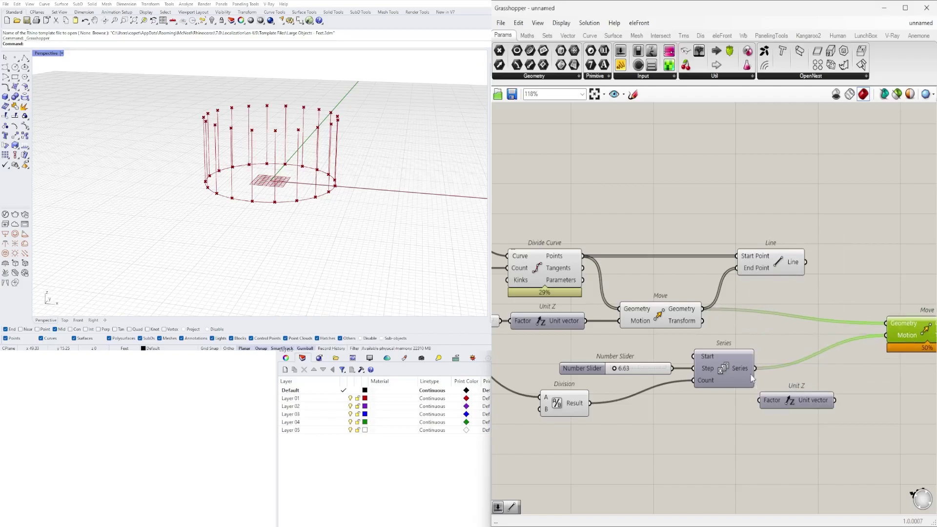
drag(773, 402, 881, 344)
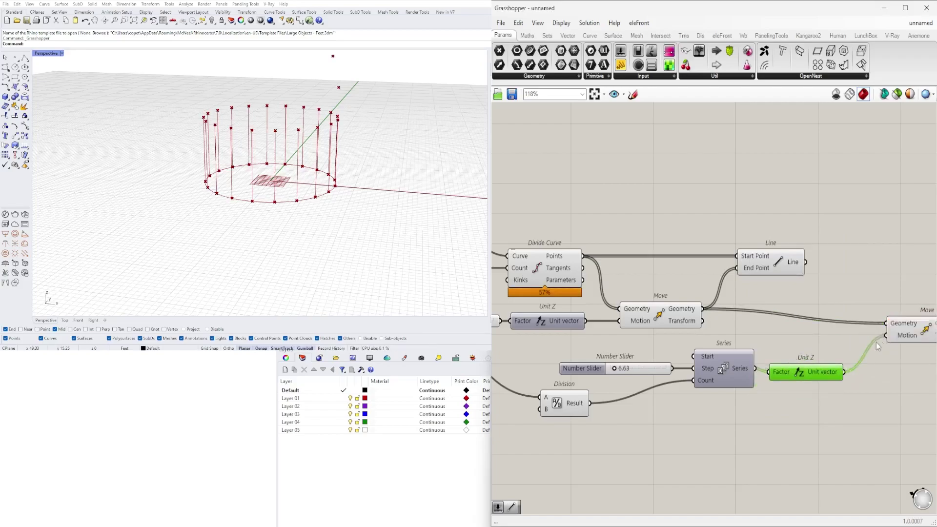
drag(792, 374, 796, 370)
Reduce the maximum of the Series step slider and set its value to 1.53
scroll(624, 374, up, 5)
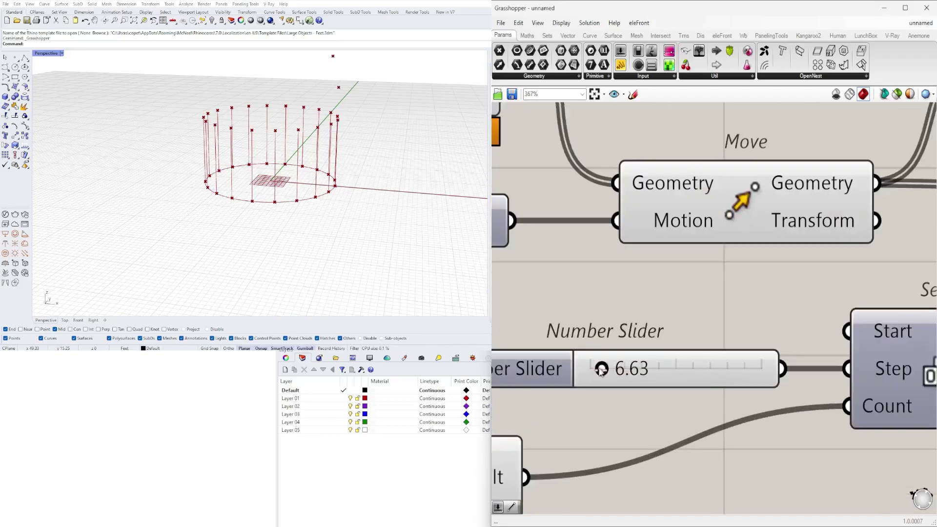
double_click(660, 371)
double_click(673, 398)
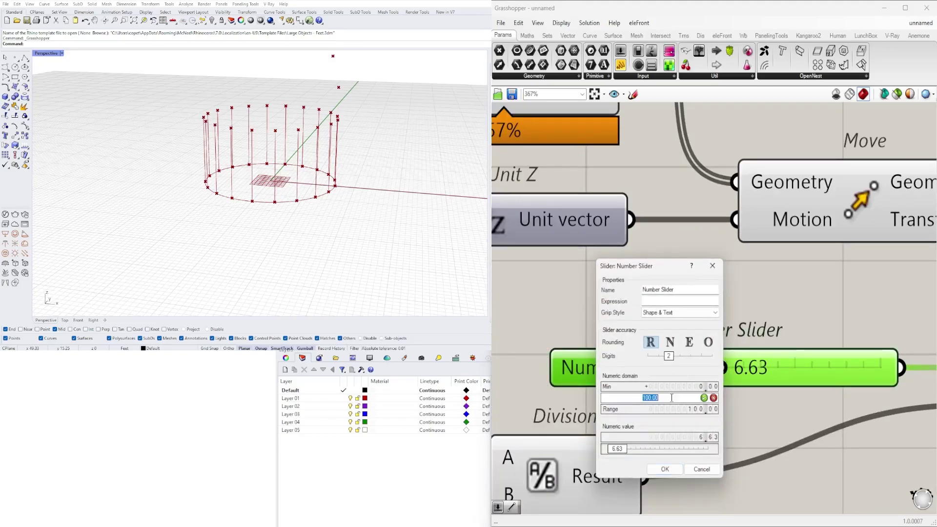
key(Return)
click(665, 469)
drag(826, 367, 736, 367)
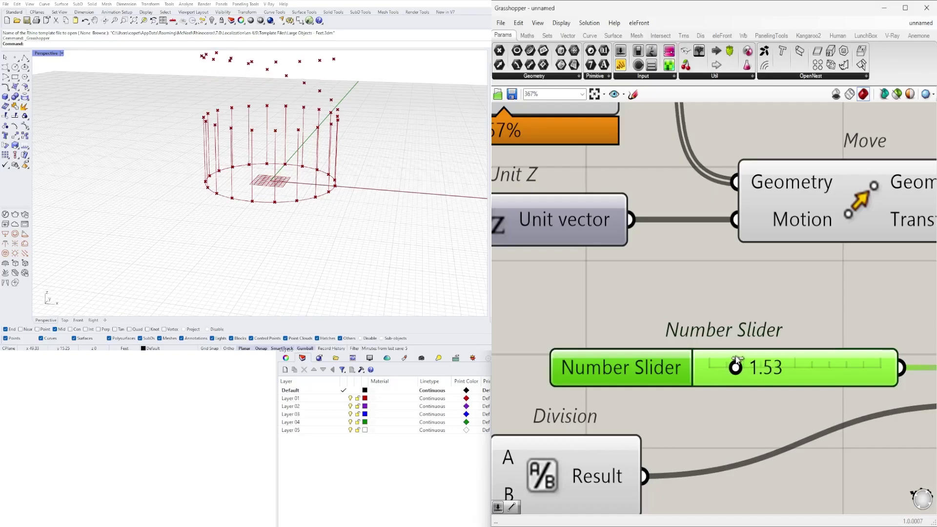
Move the second Move component and its Unit Z farther away from the Series component
right_drag(332, 171, 214, 153)
scroll(728, 247, down, 6)
right_drag(783, 312, 702, 355)
click(644, 371)
drag(645, 372, 658, 372)
click(776, 414)
right_drag(777, 414, 660, 419)
drag(833, 301, 872, 290)
right_drag(292, 180, 306, 170)
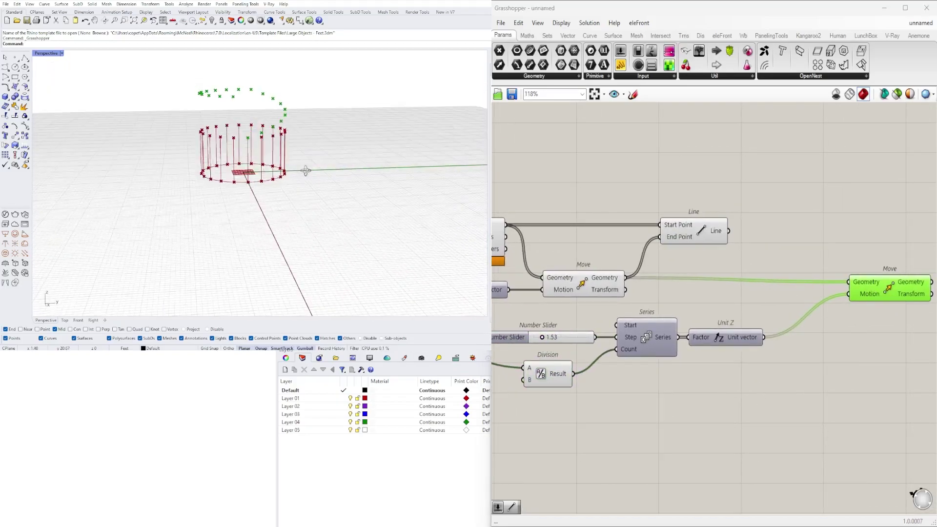
drag(883, 291, 892, 287)
drag(719, 337, 752, 337)
Examine how the series-driven Move raises the points around the circle in the Rhino viewport
scroll(284, 126, up, 4)
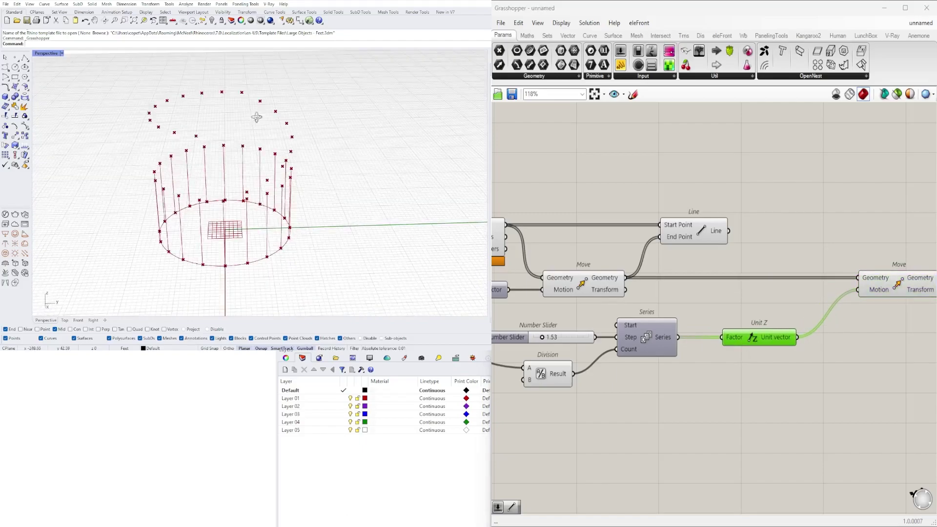
click(649, 348)
right_drag(582, 349, 642, 348)
mouse_move(331, 212)
right_down()
mouse_move(323, 186)
mouse_move(326, 197)
right_up()
drag(608, 379, 614, 380)
right_drag(614, 380, 655, 376)
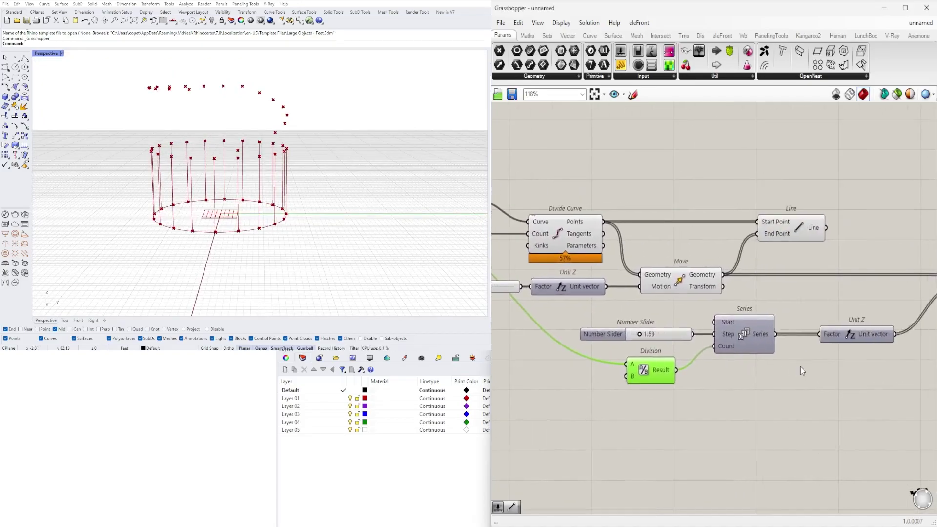
scroll(800, 367, down, 1)
right_drag(799, 367, 720, 371)
click(800, 298)
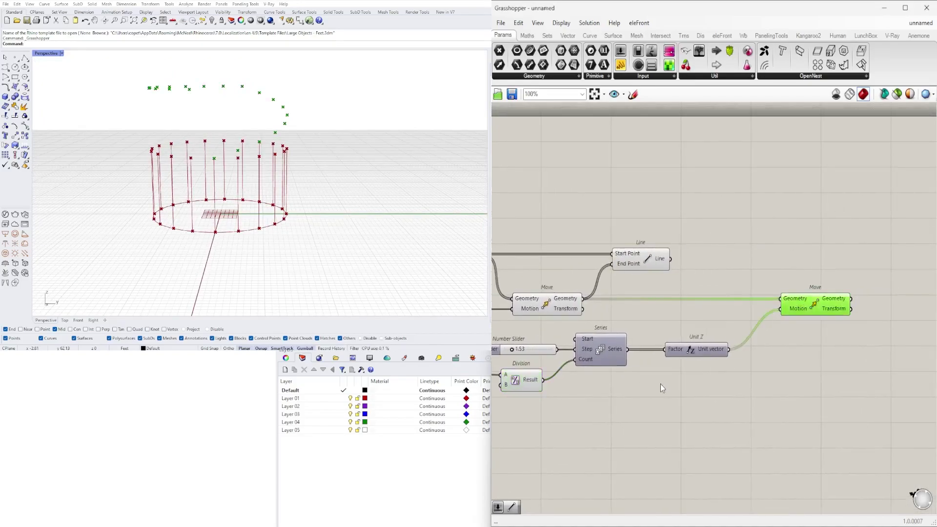
right_drag(271, 146, 293, 113)
scroll(781, 288, down, 1)
right_drag(804, 303, 851, 285)
drag(667, 349, 610, 367)
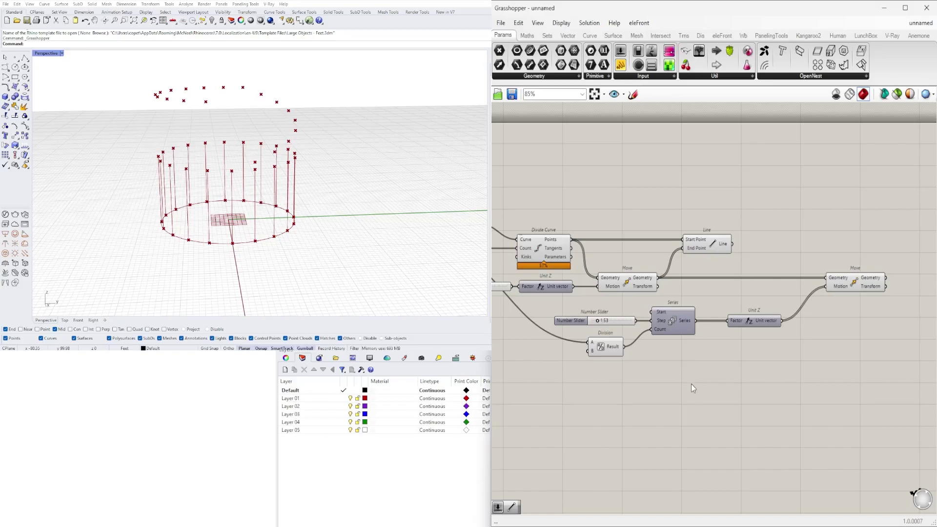
Replace the Series, Division and step slider with a Range component whose steps come from the division count slider
drag(697, 392, 581, 324)
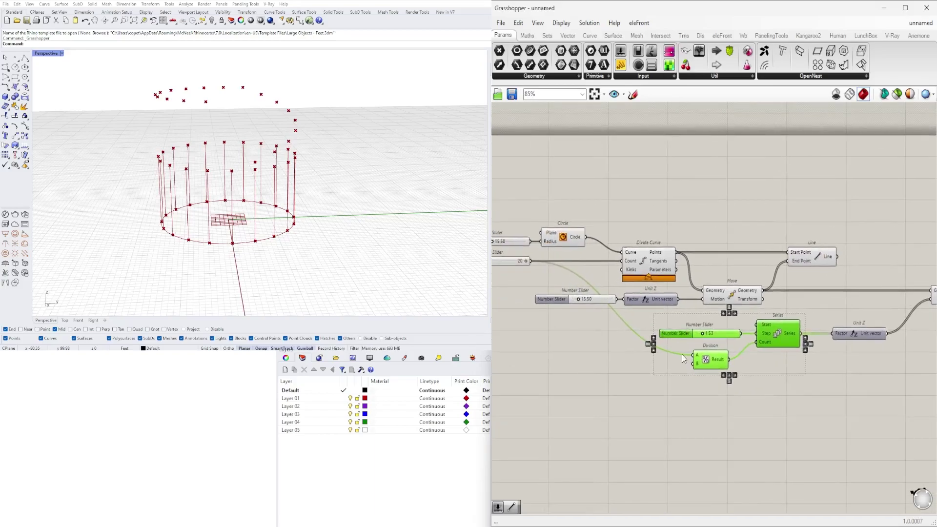
key(Delete)
double_click(681, 355)
text(range)
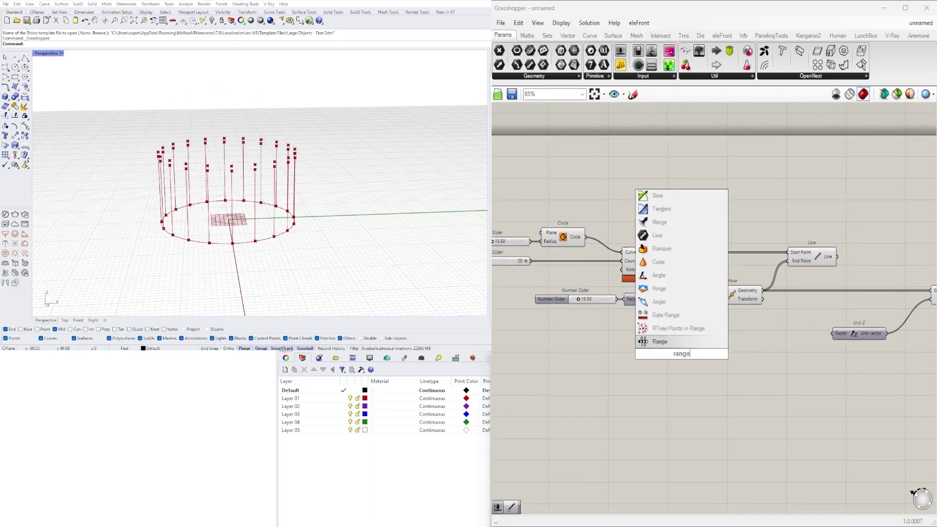
click(660, 343)
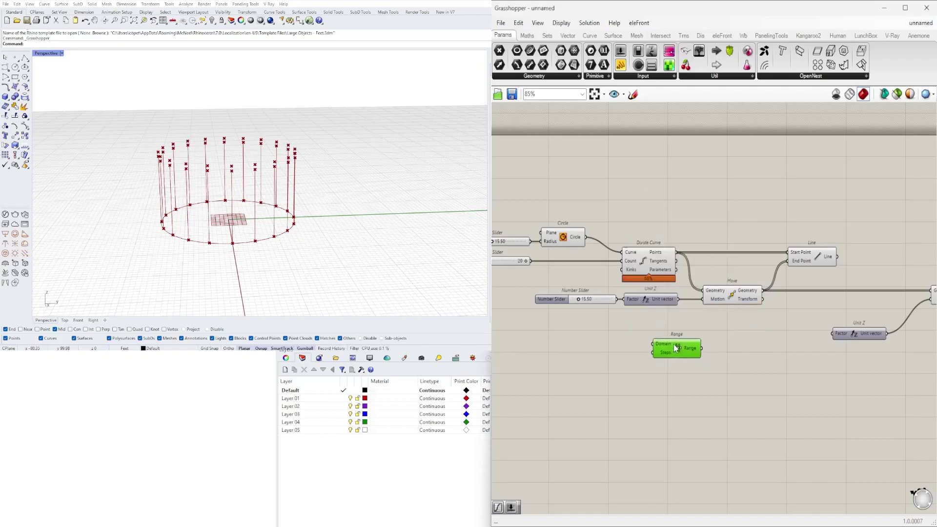
drag(679, 349, 665, 341)
right_drag(536, 271, 566, 259)
drag(561, 251, 673, 336)
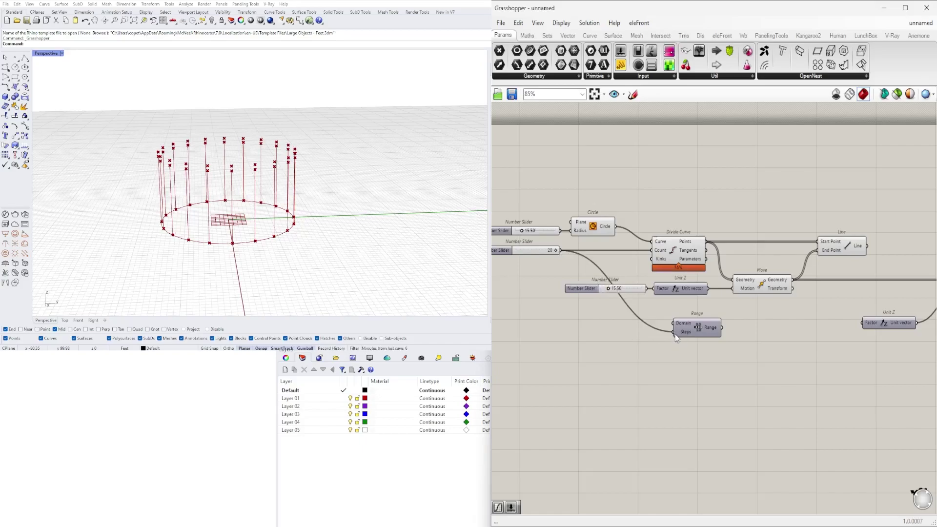
Add a Graph Mapper near the Range component and set its graph type to a sine curve
scroll(737, 353, up, 3)
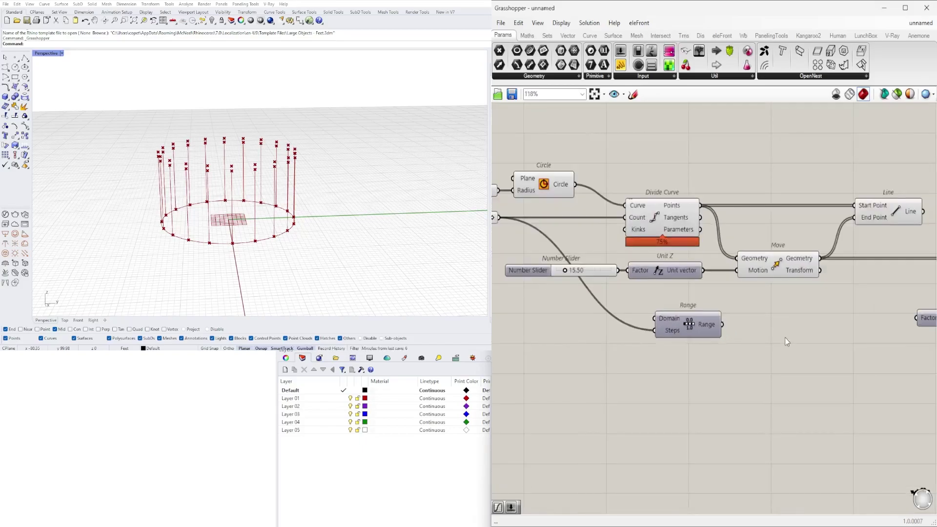
double_click(737, 387)
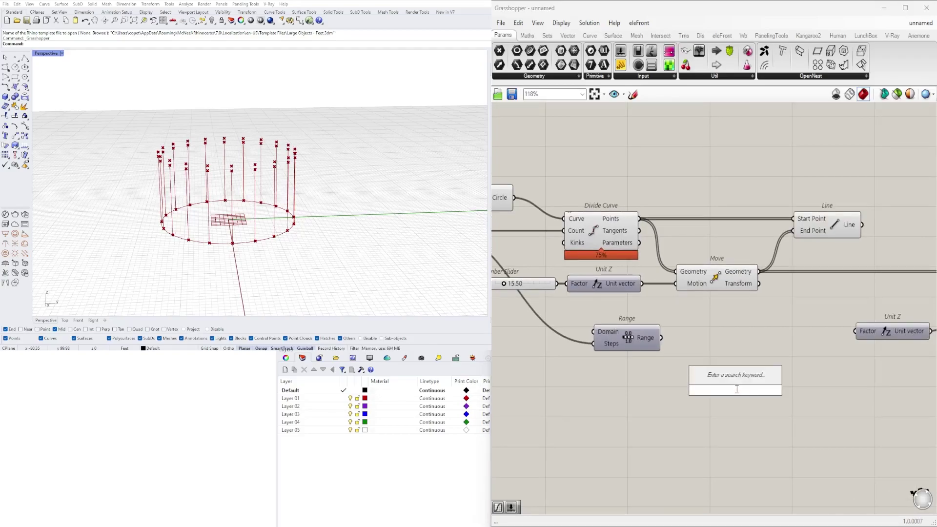
text(grap)
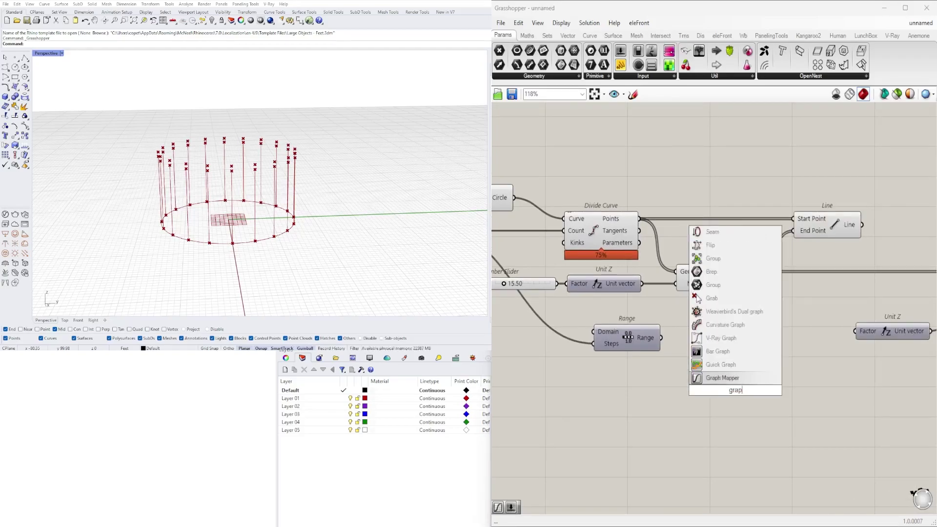
key(Return)
right_click(725, 378)
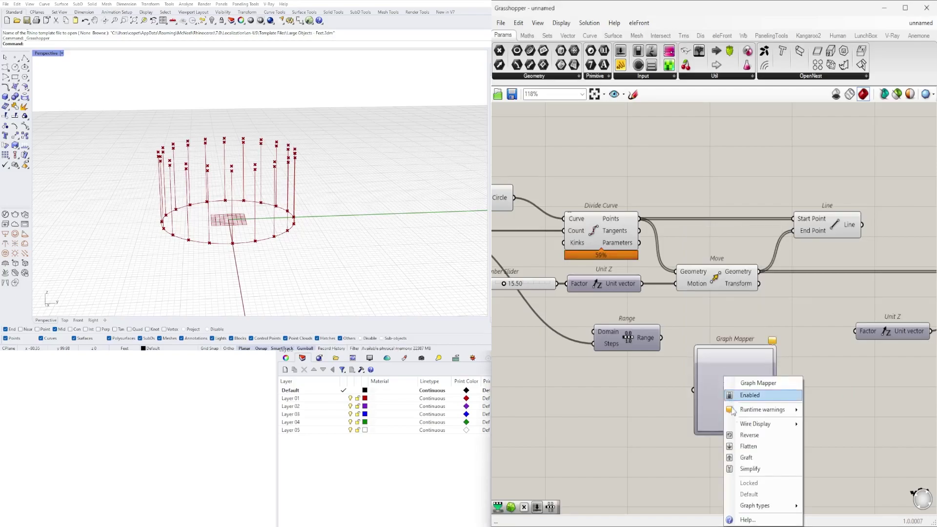
mouse_move(798, 508)
click(825, 497)
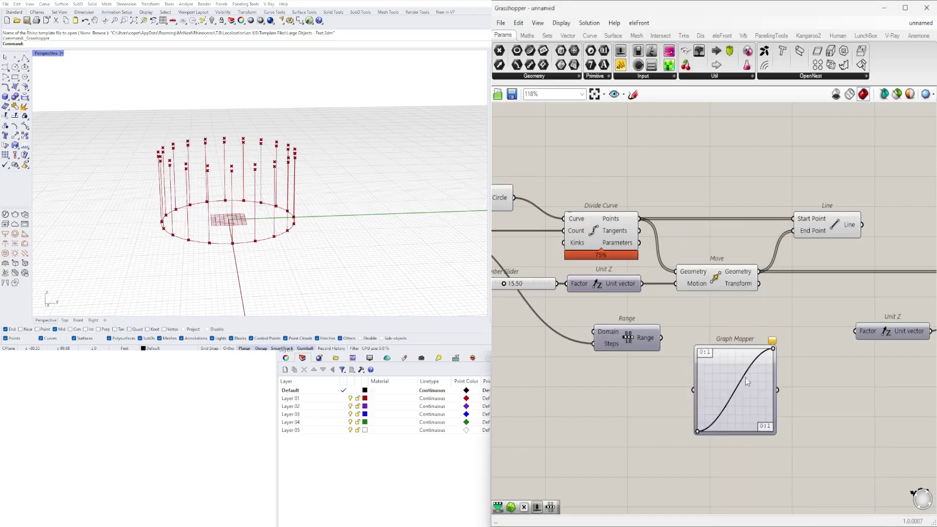
Shape the Graph Mapper's curve to peak at its centre and connect the Range output to the mapper
drag(773, 350, 737, 346)
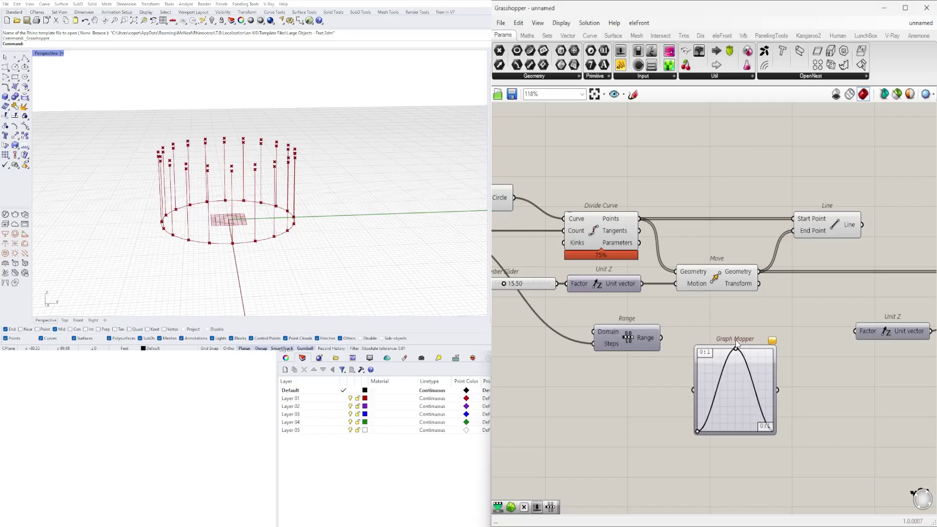
drag(661, 338, 715, 327)
click(638, 349)
click(637, 395)
Add a Construct Domain component and place it ahead of the Range component
right_drag(439, 375, 602, 396)
double_click(602, 397)
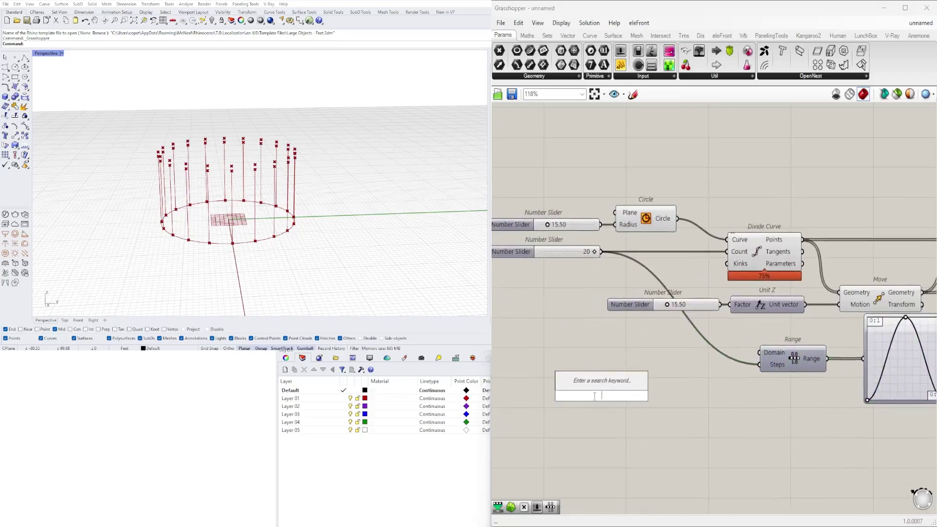
text(con)
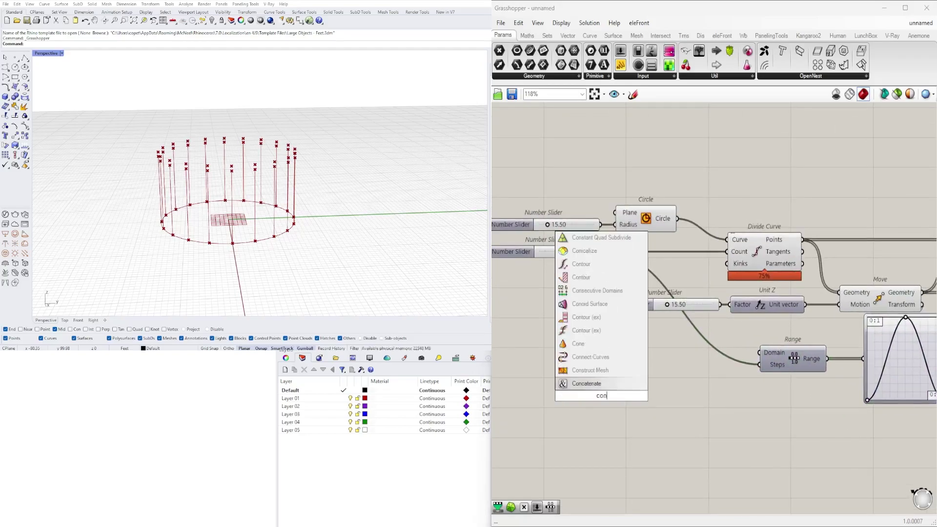
text(str)
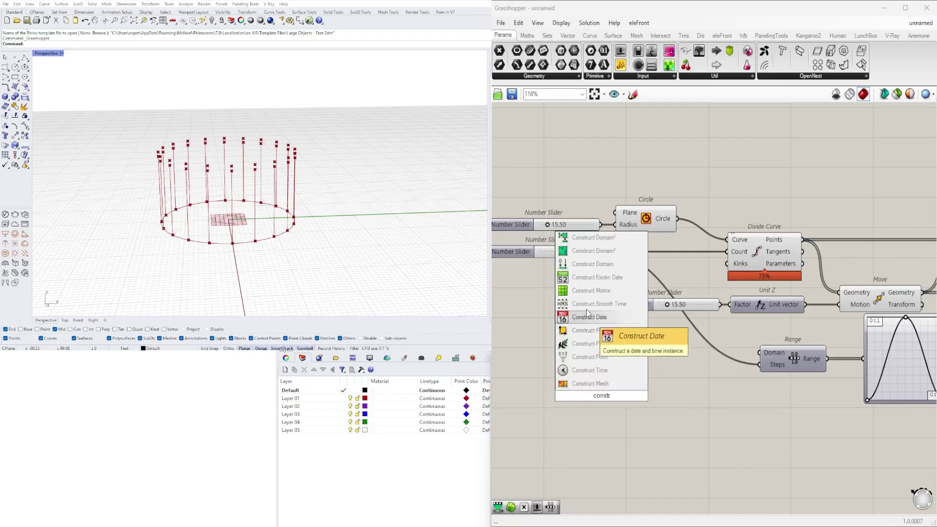
click(595, 268)
drag(609, 401, 640, 380)
right_drag(582, 361, 694, 350)
click(627, 341)
scroll(649, 299, down, 2)
right_drag(694, 294, 665, 303)
scroll(649, 293, up, 2)
scroll(675, 306, down, 3)
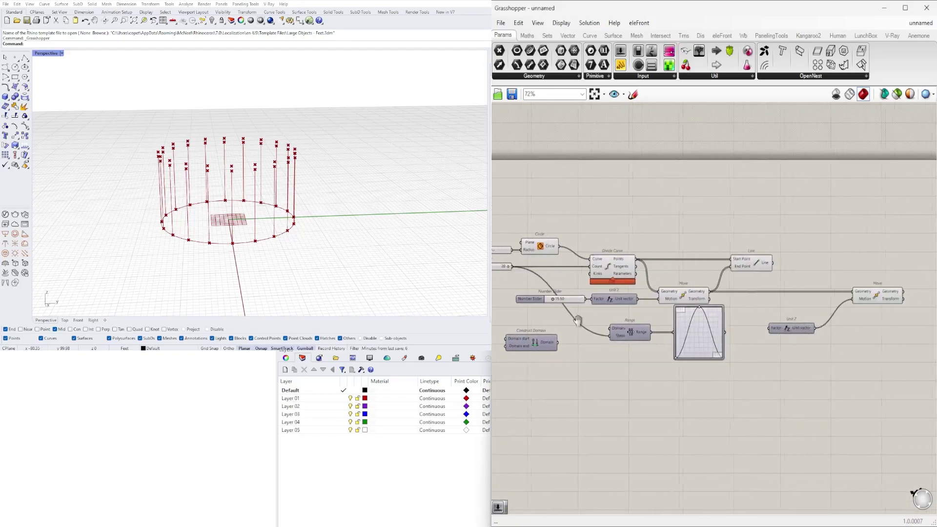
Feed the Range's domain from Construct Domain, with number sliders set to 0.00 for the start and 5.50 for the end
scroll(647, 353, up, 3)
double_click(610, 339)
text(5.5)
key(Return)
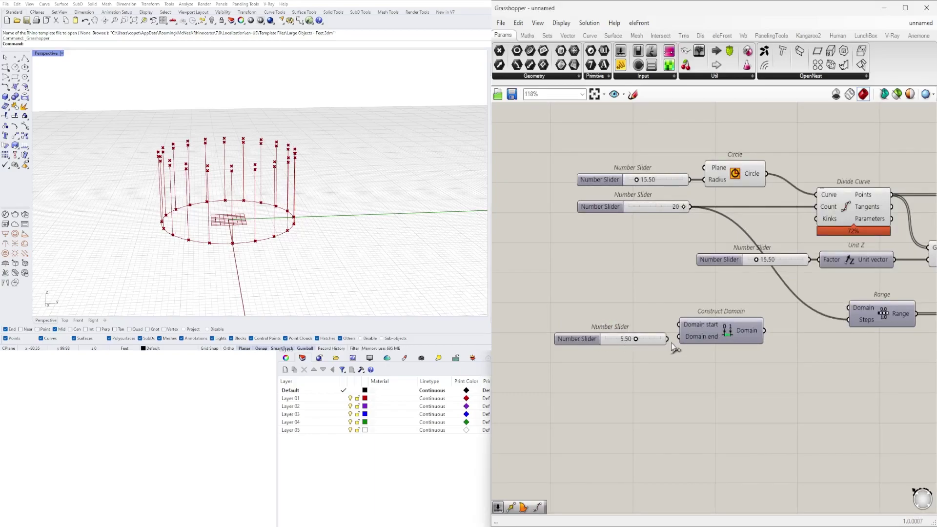
alt+drag(659, 338, 659, 320)
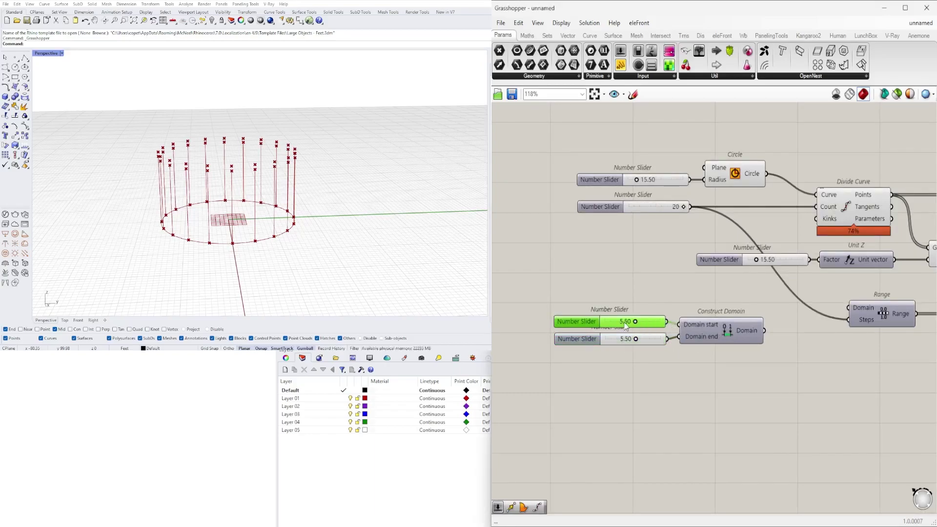
drag(773, 373, 572, 319)
drag(729, 328, 749, 312)
Connect the Graph Mapper's output to the Unit Z driving the second Move and check that Move's points
scroll(796, 372, down, 3)
right_drag(898, 372, 696, 368)
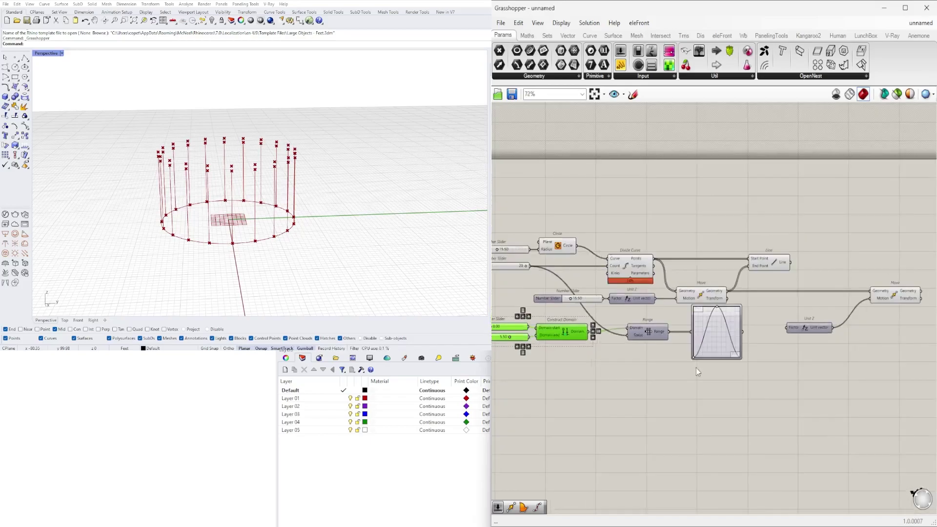
scroll(696, 368, up, 3)
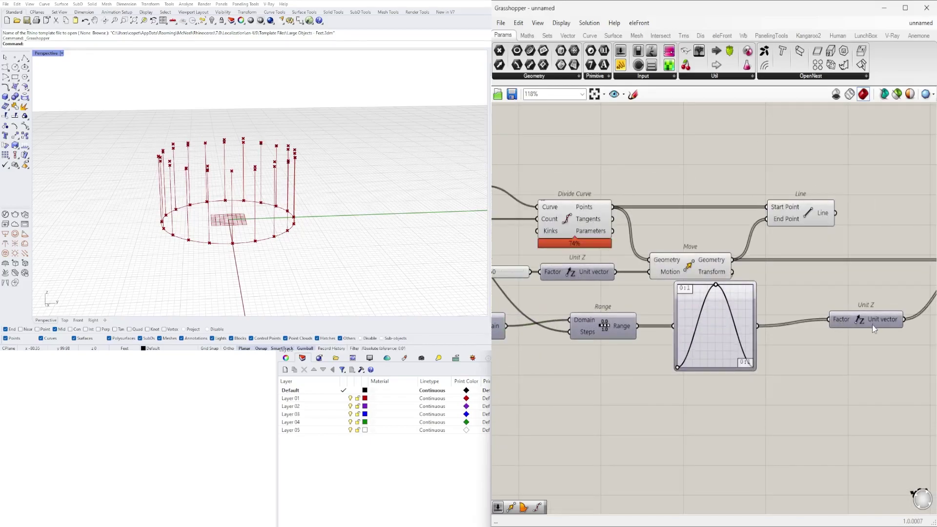
right_drag(873, 326, 720, 345)
click(821, 288)
right_drag(201, 183, 228, 161)
Shift the peak of the Graph Mapper's curve off centre toward the end of its range
scroll(210, 161, up, 5)
scroll(663, 360, down, 2)
right_drag(649, 369, 716, 379)
scroll(683, 322, up, 5)
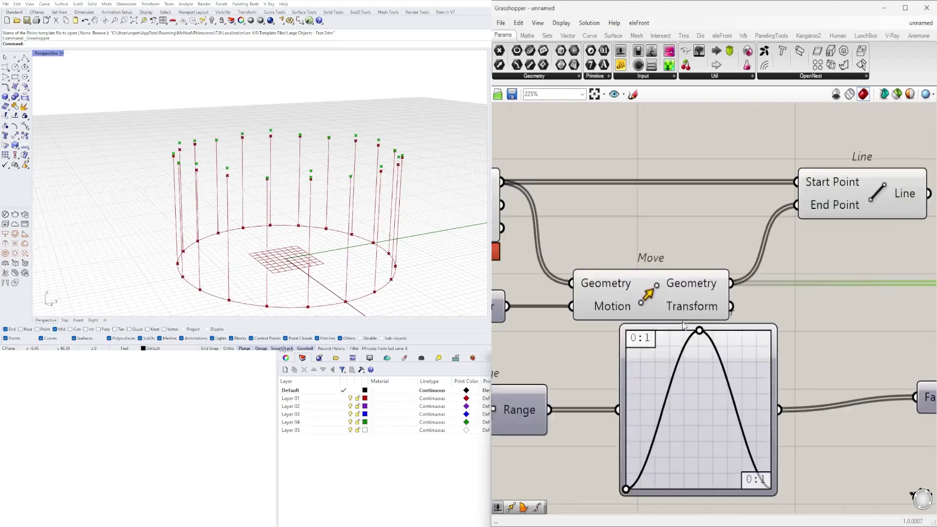
drag(702, 334, 731, 313)
scroll(727, 316, down, 4)
click(618, 402)
right_drag(539, 373, 686, 367)
scroll(686, 367, down, 2)
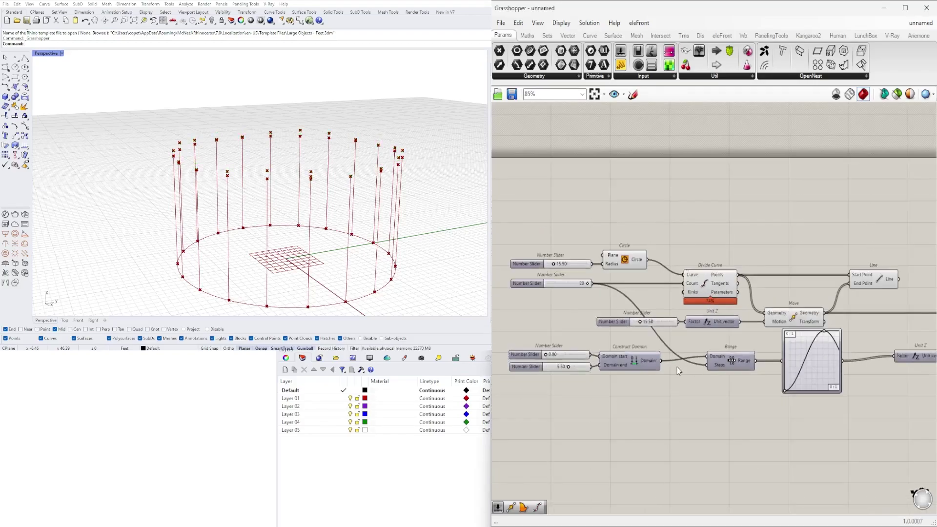
right_drag(625, 403, 651, 368)
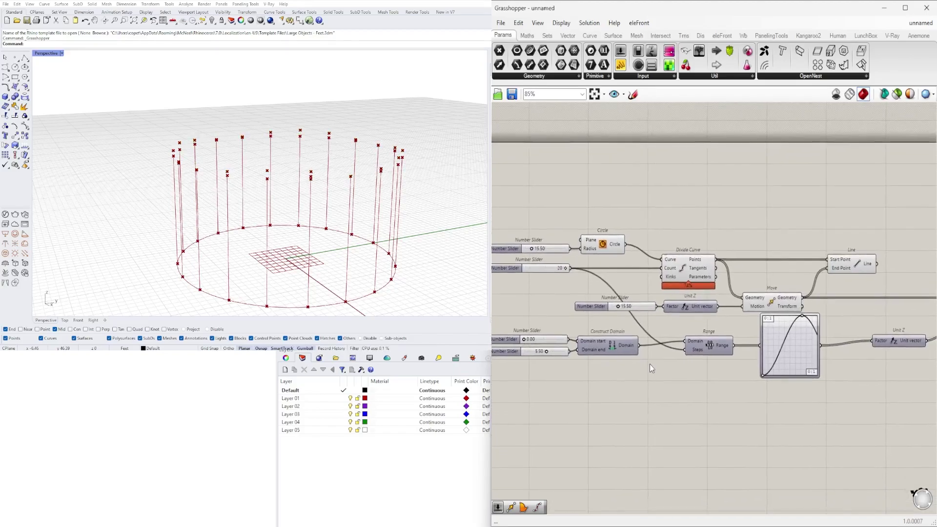
scroll(649, 346, up, 3)
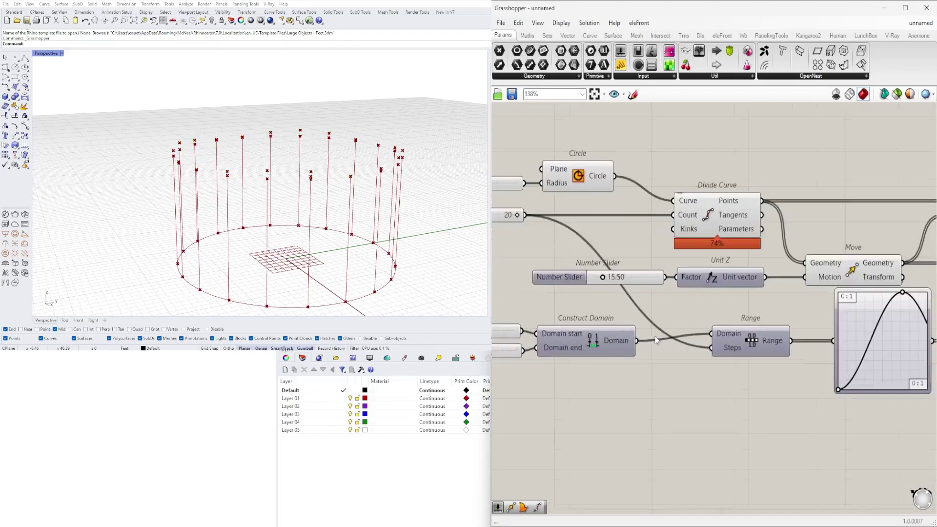
Set the Construct Domain's end slider to 1.00 and shift the second Unit Z component aside
mouse_move(743, 339)
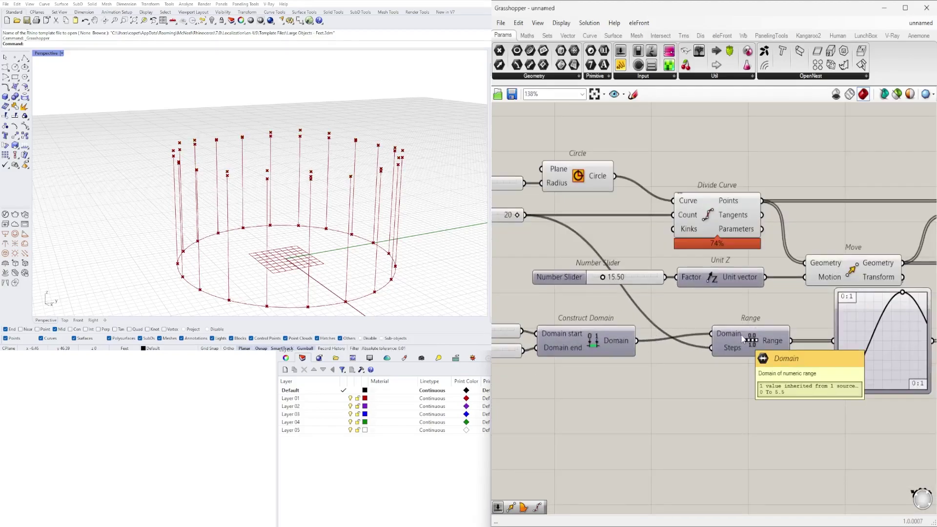
right_drag(717, 345, 903, 346)
scroll(662, 342, up, 2)
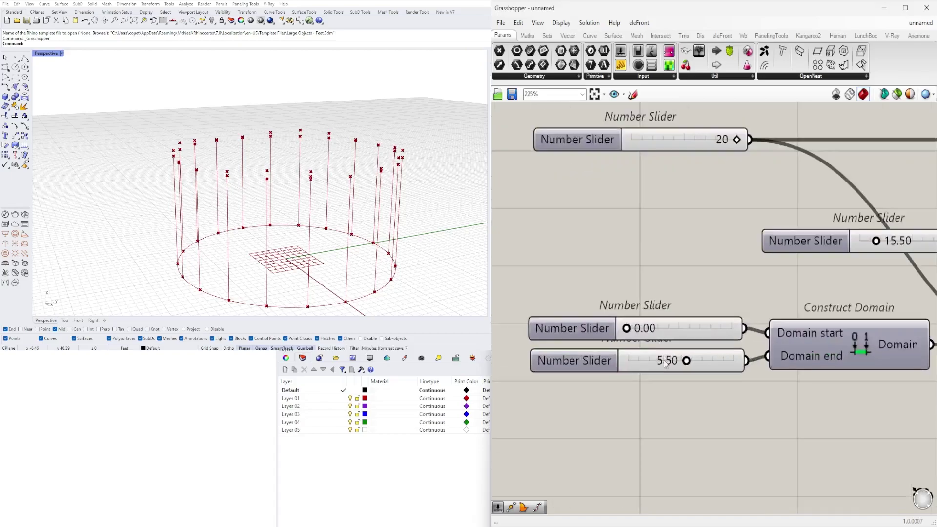
double_click(671, 360)
text(1)
key(Return)
scroll(674, 352, down, 6)
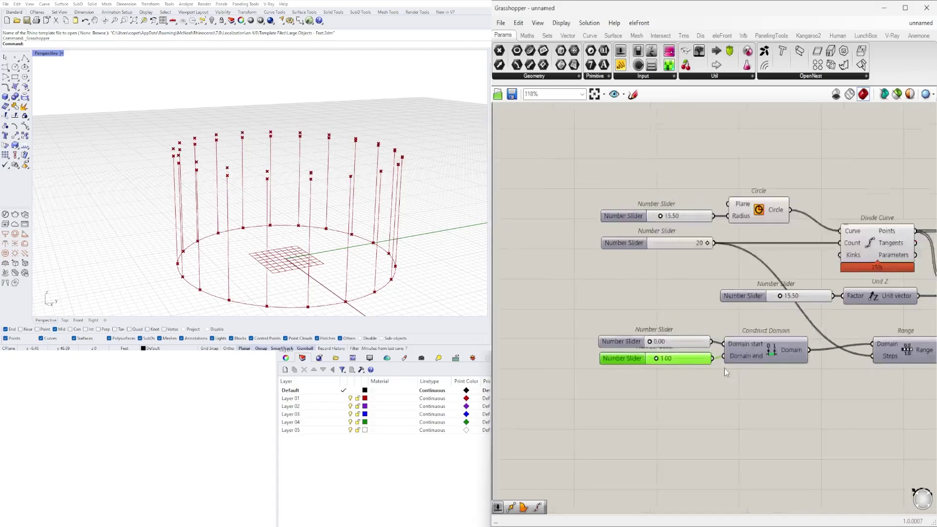
right_drag(697, 335, 695, 326)
scroll(771, 318, up, 2)
drag(811, 328, 781, 336)
right_drag(713, 369, 795, 350)
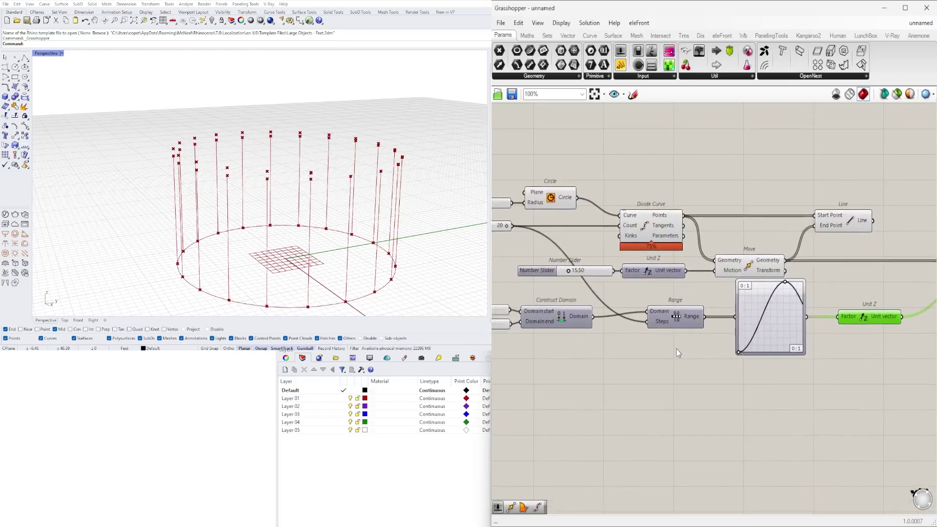
scroll(677, 349, down, 1)
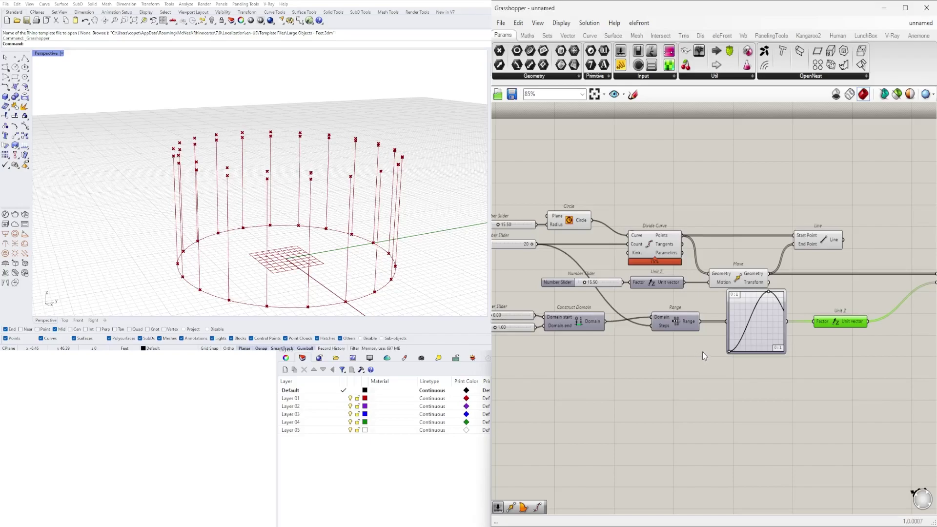
scroll(709, 350, down, 2)
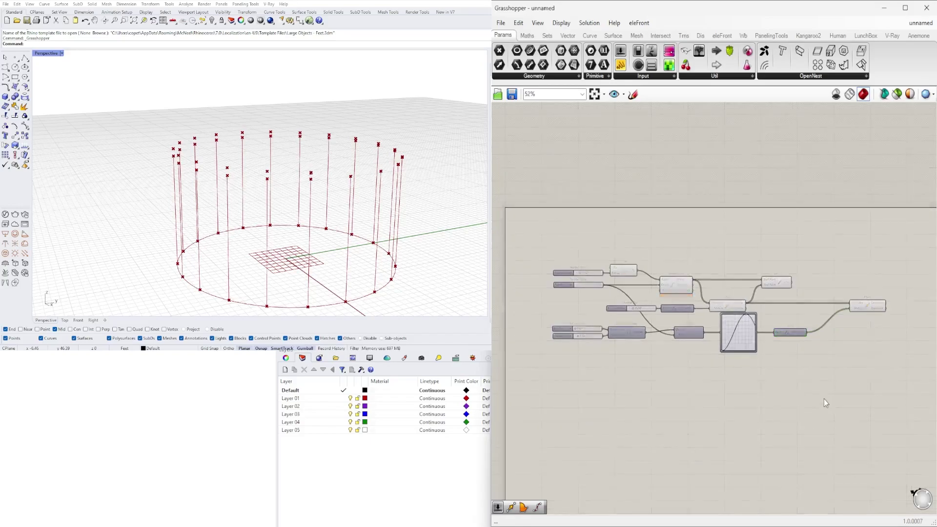
Delete the Graph Mapper, Range and Construct Domain components together with the two domain sliders
scroll(826, 402, up, 2)
drag(821, 394, 723, 334)
drag(740, 394, 699, 325)
scroll(683, 352, down, 1)
click(693, 377)
drag(732, 364, 582, 307)
key(Delete)
drag(603, 345, 503, 311)
key(Delete)
Reposition the second Move and its Unit Z component lower on the canvas, clear of the Line component
right_drag(812, 311, 736, 314)
click(831, 292)
drag(832, 356, 727, 281)
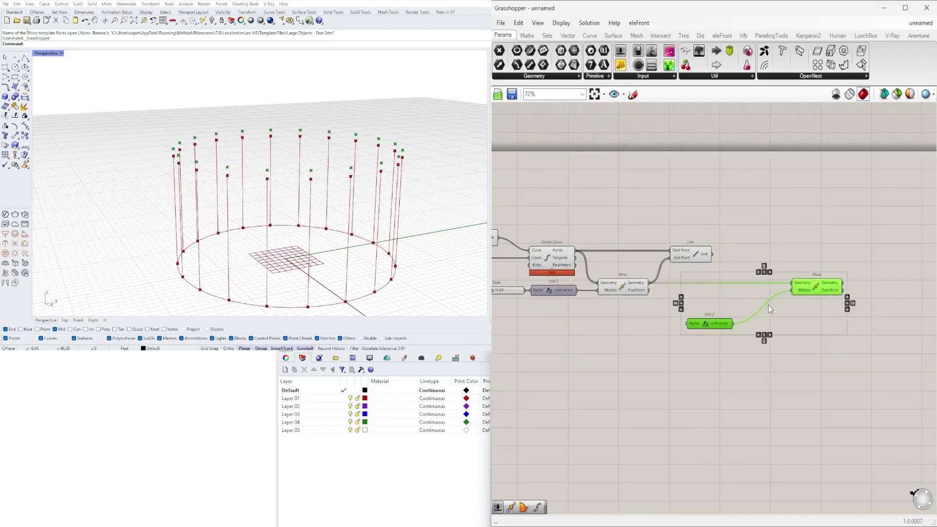
drag(813, 288, 789, 310)
click(695, 362)
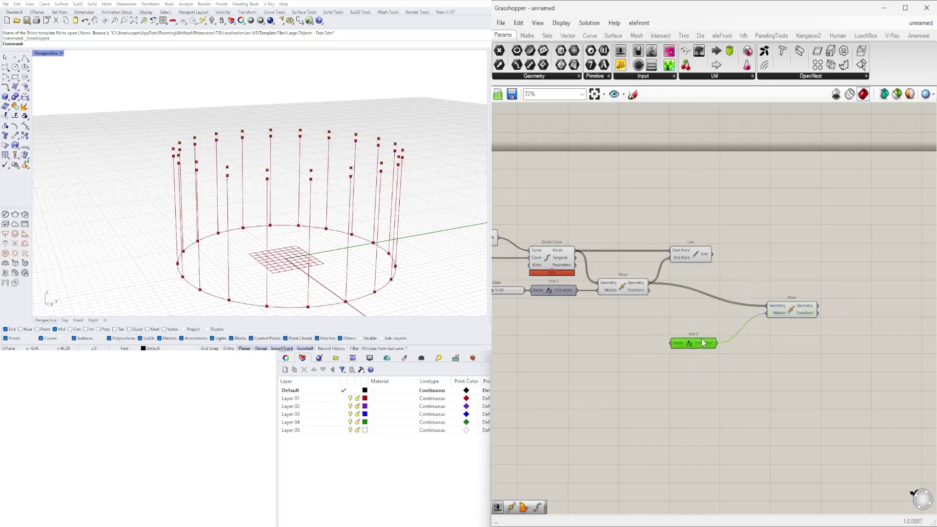
drag(701, 339, 708, 340)
Duplicate the first Move component, keep its Unit Z motion and feed the Circle into the copy's Geometry
right_drag(588, 328, 732, 321)
click(637, 233)
scroll(678, 222, up, 2)
right_drag(679, 222, 673, 274)
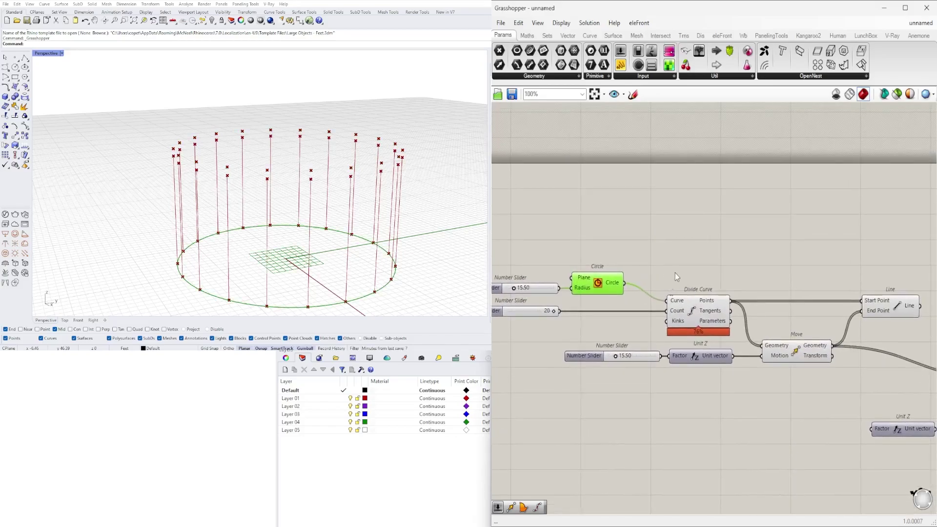
scroll(730, 287, down, 1)
right_drag(730, 287, 653, 271)
click(679, 254)
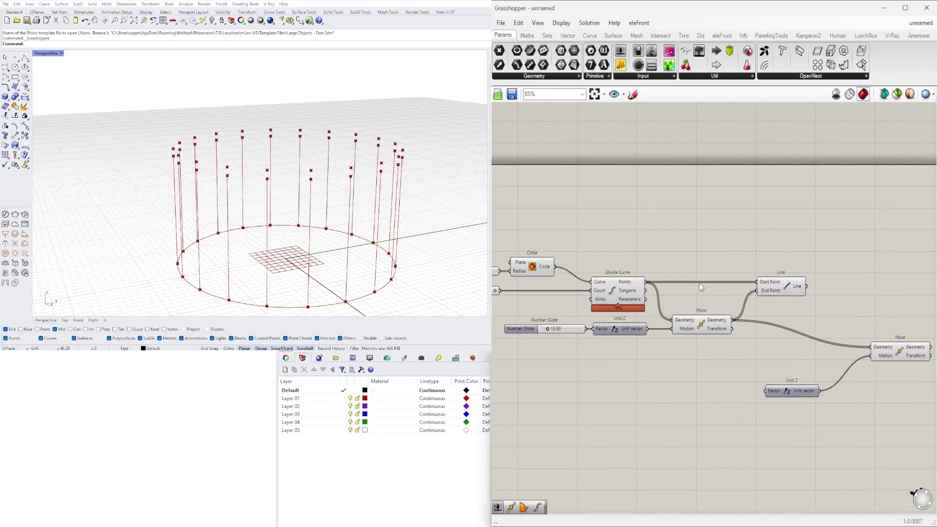
alt+drag(706, 321, 709, 256)
drag(556, 267, 783, 260)
right_drag(783, 260, 720, 270)
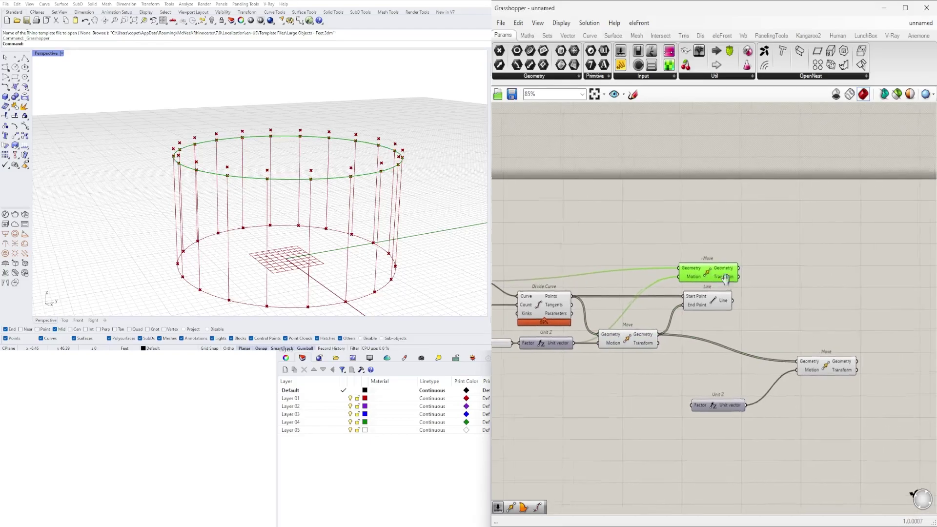
Add an Evaluate Curve component and connect the moved circle's Geometry to its Curve input
scroll(723, 271, up, 3)
click(801, 276)
double_click(795, 272)
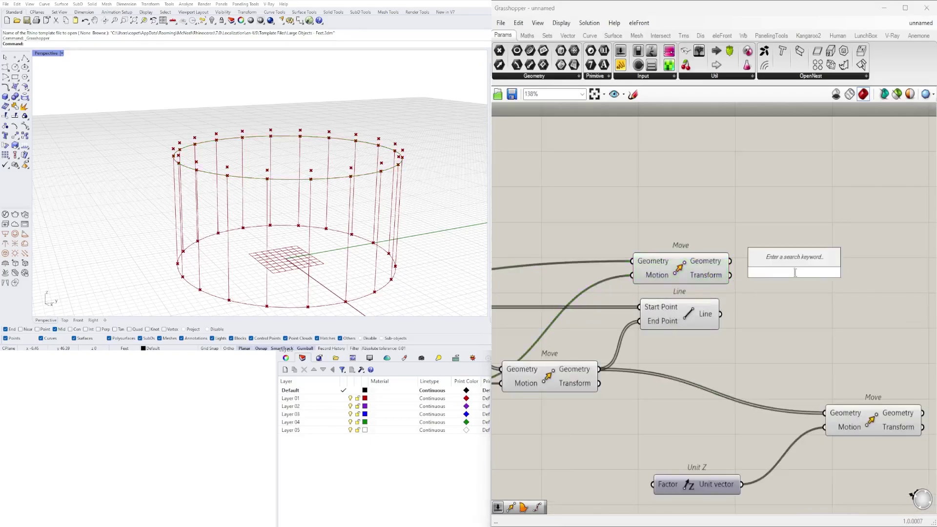
text(eval)
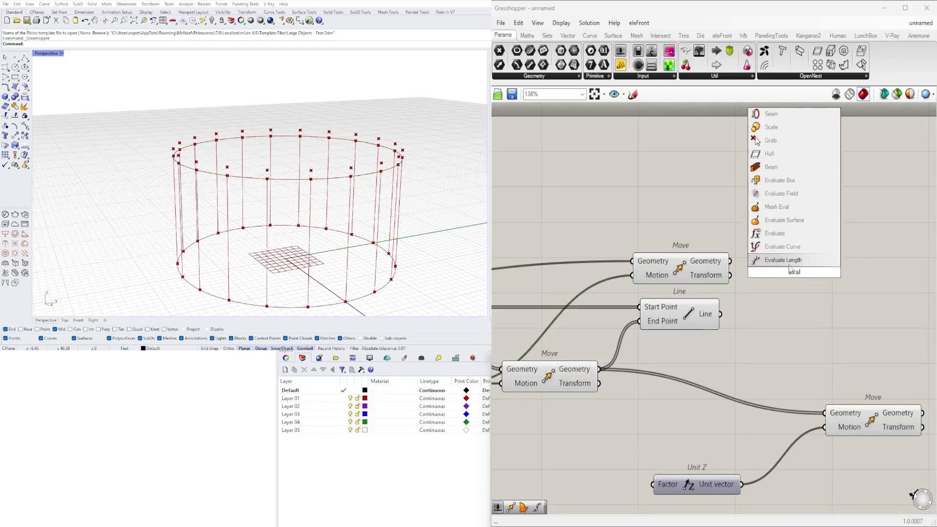
click(782, 246)
drag(779, 262, 808, 212)
drag(731, 261, 804, 241)
Drive Evaluate Curve's Parameter with a 0.5 number slider and reparameterize its Curve input
double_click(651, 212)
text(.5)
key(Return)
scroll(703, 211, up, 2)
drag(679, 211, 698, 237)
scroll(734, 218, up, 3)
right_click(755, 203)
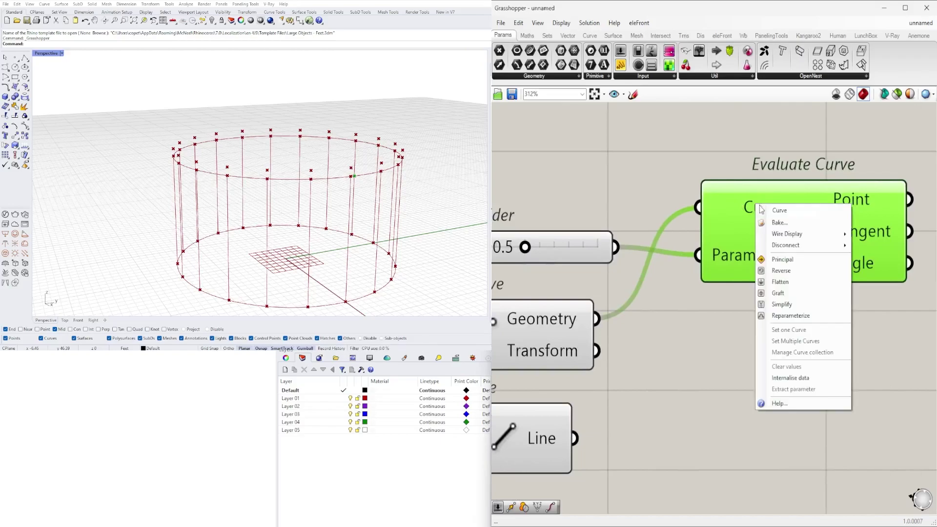
click(793, 316)
Raise the Evaluate Curve parameter slider's accuracy to three digits and set its value to 0.451
right_drag(592, 276, 690, 292)
scroll(622, 261, up, 3)
drag(623, 263, 675, 272)
drag(605, 268, 617, 263)
scroll(618, 263, down, 4)
click(555, 262)
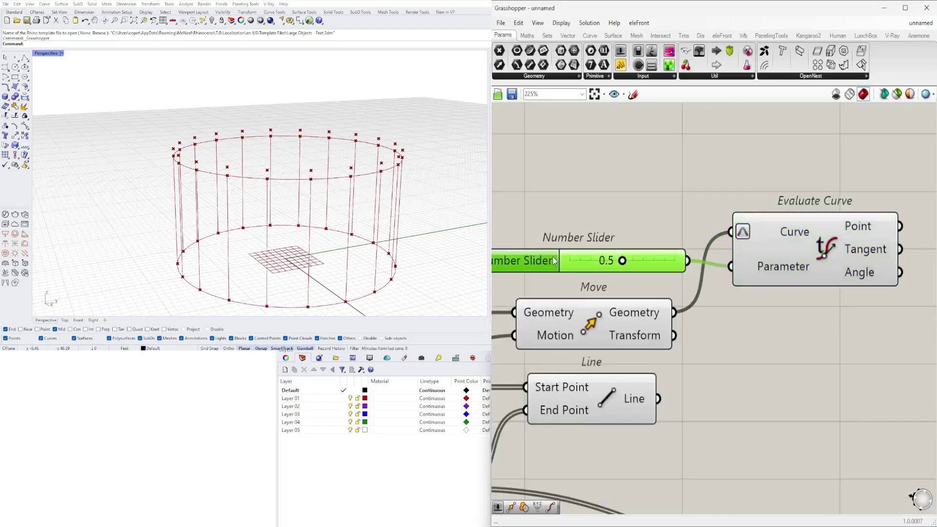
double_click(555, 261)
double_click(571, 286)
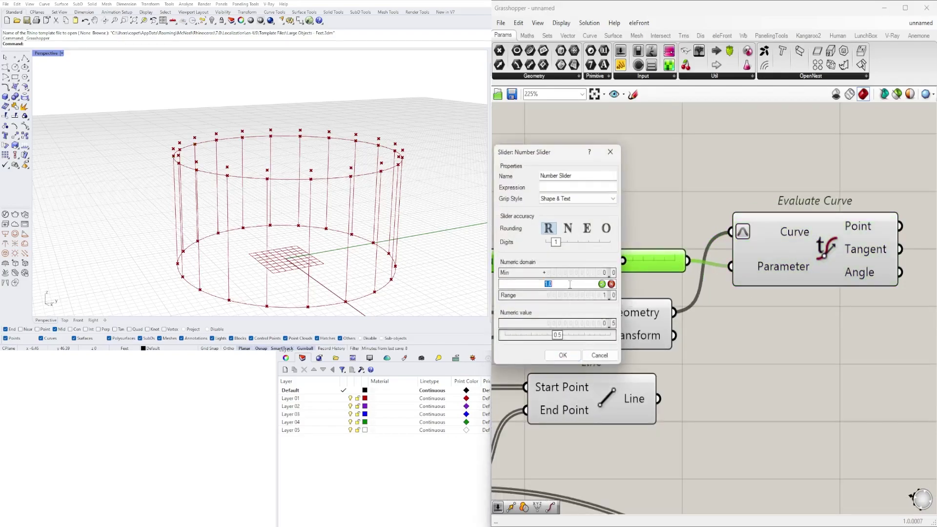
key(Return)
double_click(544, 260)
drag(556, 244, 577, 248)
click(576, 361)
scroll(604, 274, up, 3)
mouse_move(640, 249)
mouse_down()
mouse_move(624, 249)
mouse_move(719, 251)
mouse_move(588, 250)
mouse_move(635, 249)
mouse_up()
scroll(635, 248, down, 6)
right_drag(743, 297, 735, 298)
drag(756, 235, 758, 231)
Add a Line component beside Evaluate Curve and connect the evaluated Point to its Start Point
scroll(796, 297, down, 1)
right_drag(796, 297, 712, 301)
double_click(793, 306)
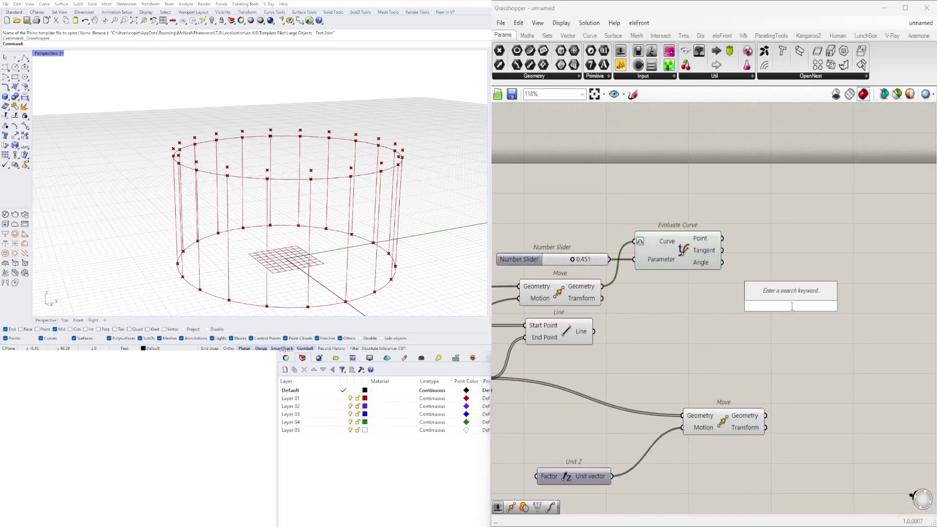
text(li)
click(759, 175)
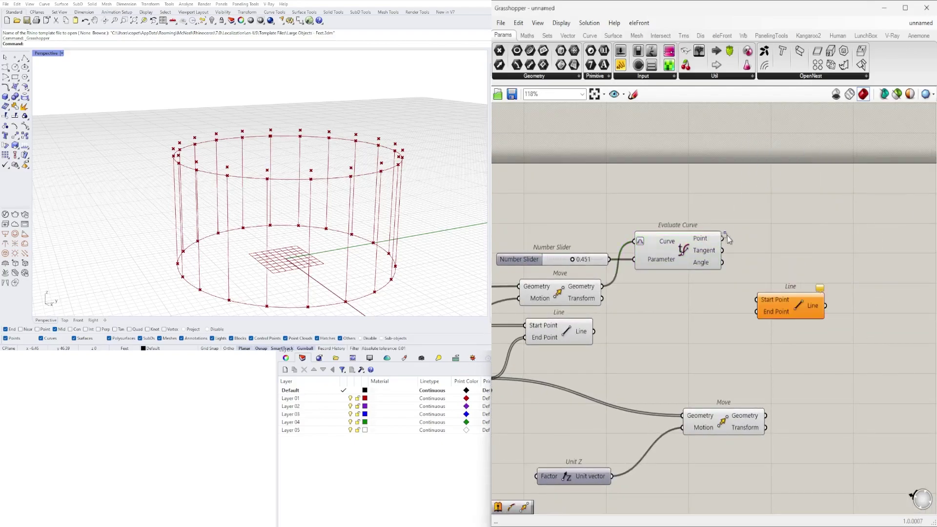
drag(723, 239, 783, 239)
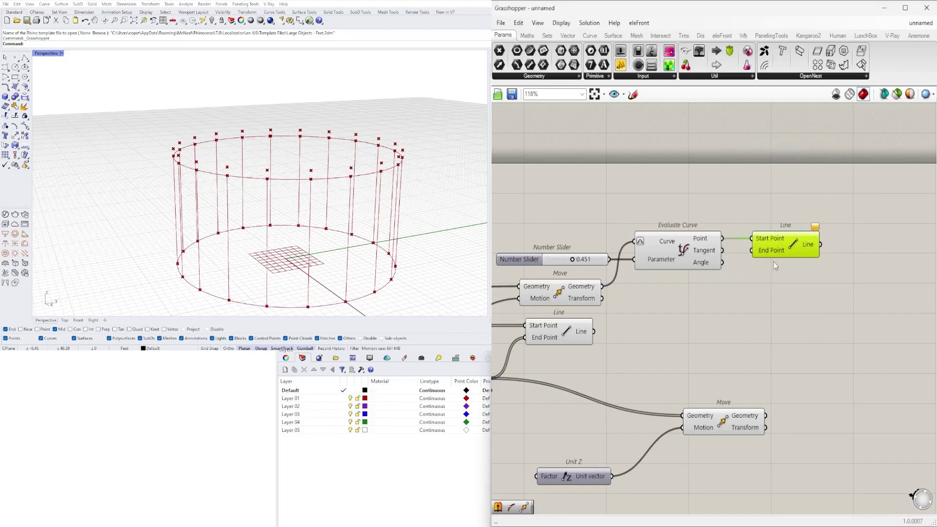
Connect the first Move's Geometry, the raised division points, to the new Line's End Point
scroll(774, 252, down, 3)
click(661, 353)
drag(661, 353, 664, 353)
click(602, 311)
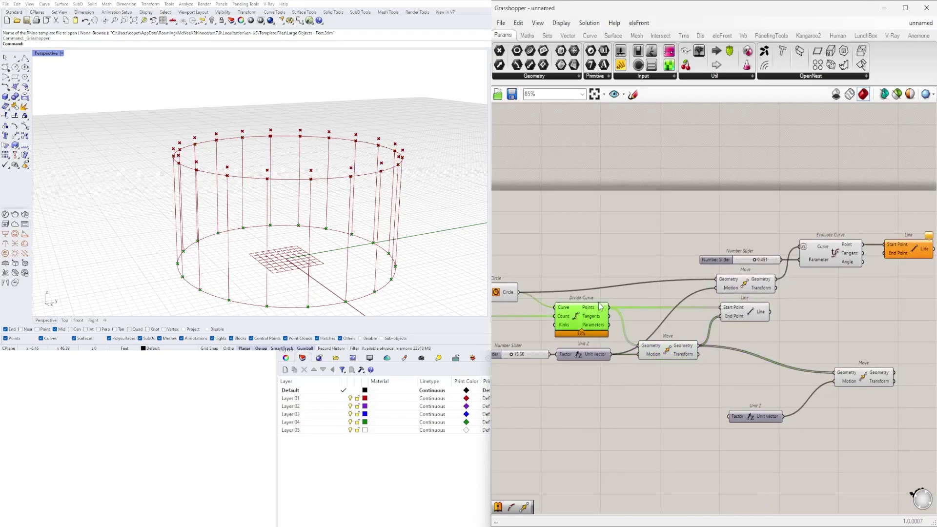
click(654, 352)
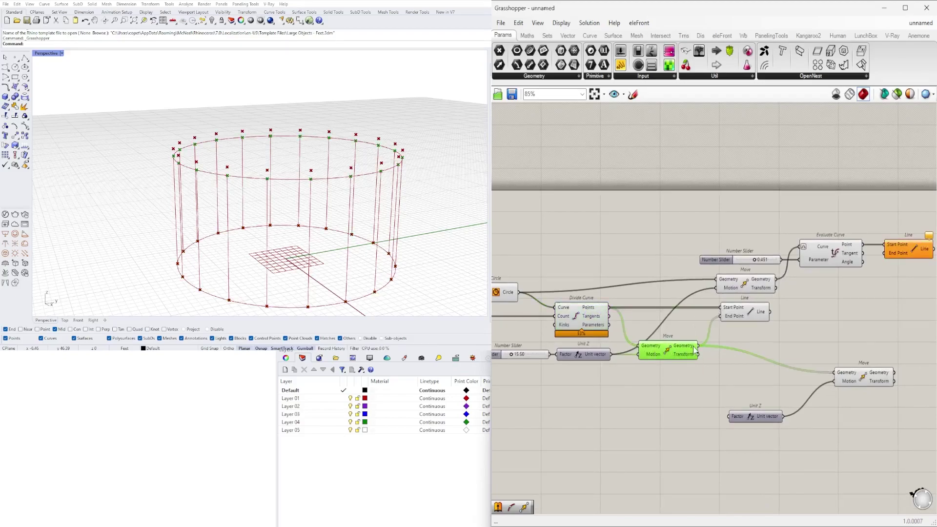
drag(900, 257, 898, 261)
drag(699, 346, 887, 276)
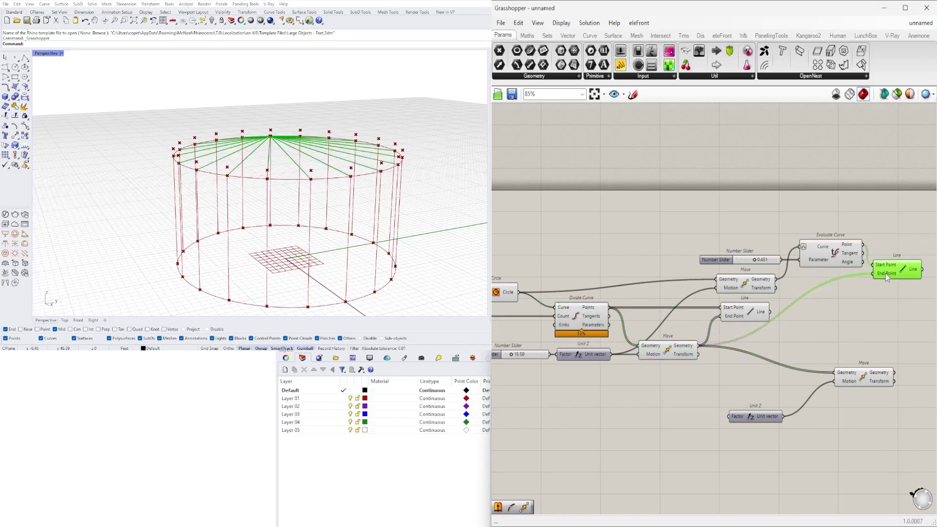
Add a Length component and connect the new Line's output to its Curve input
right_drag(886, 317, 724, 316)
click(585, 316)
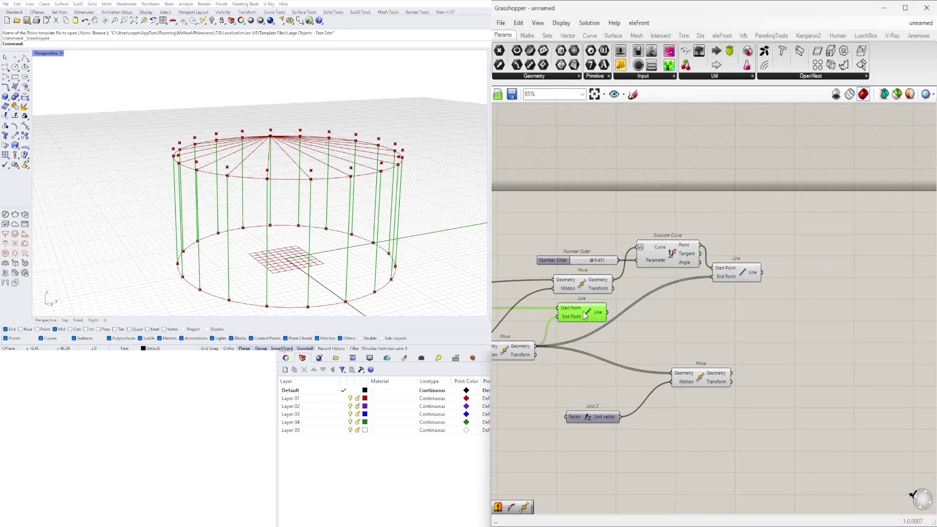
scroll(726, 271, up, 1)
click(726, 271)
scroll(726, 272, up, 3)
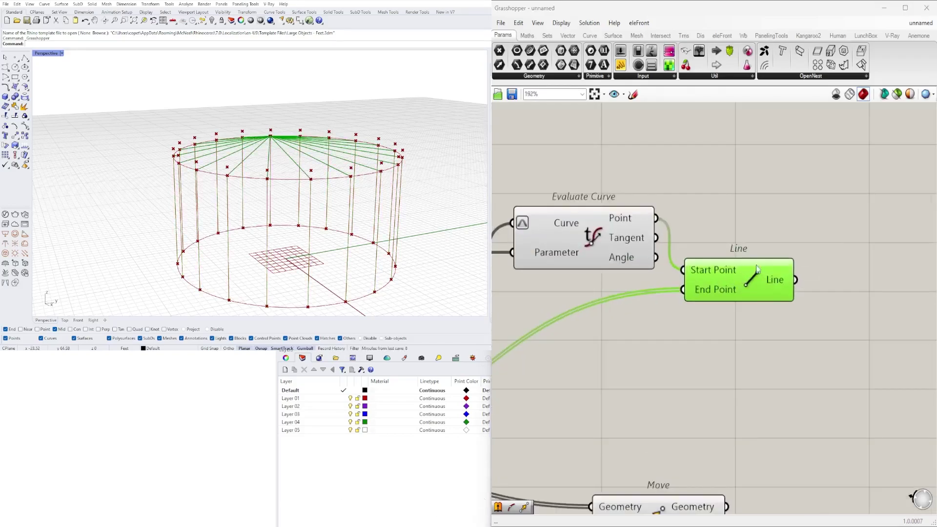
scroll(727, 272, down, 2)
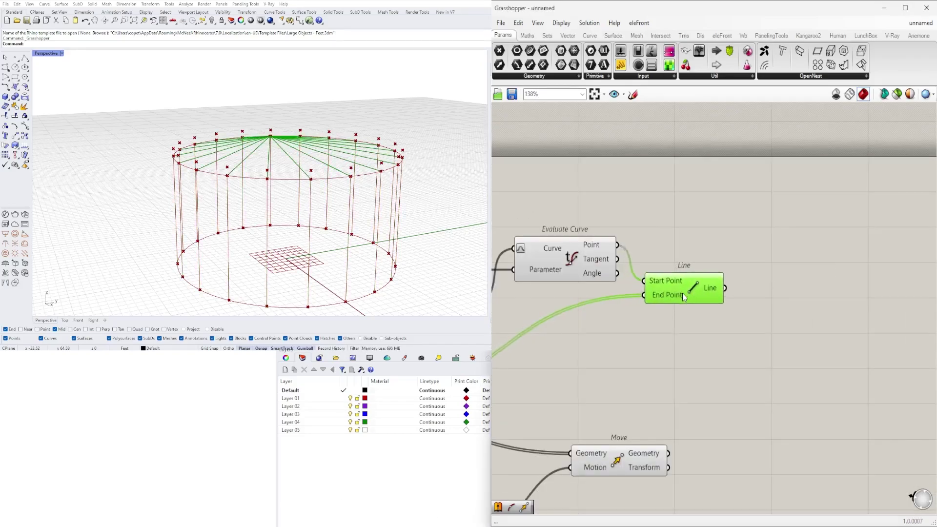
double_click(770, 313)
text(leng)
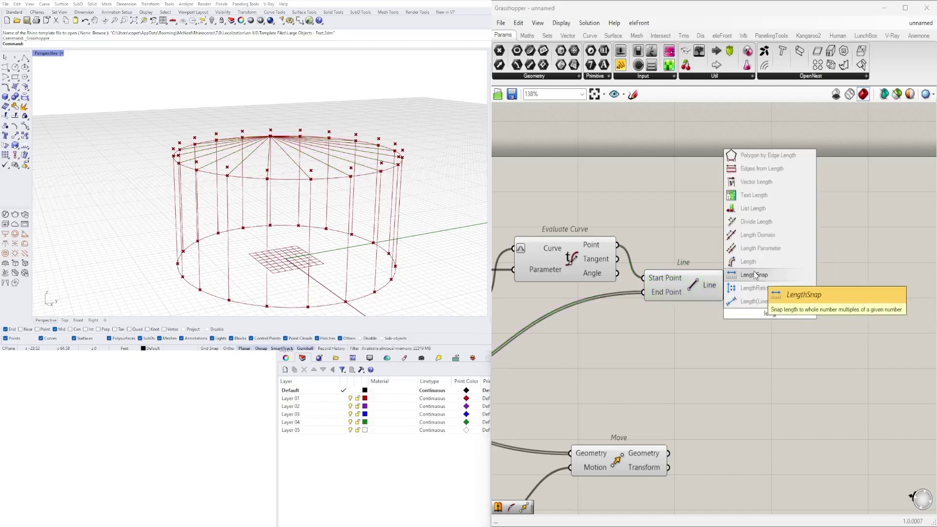
key(Return)
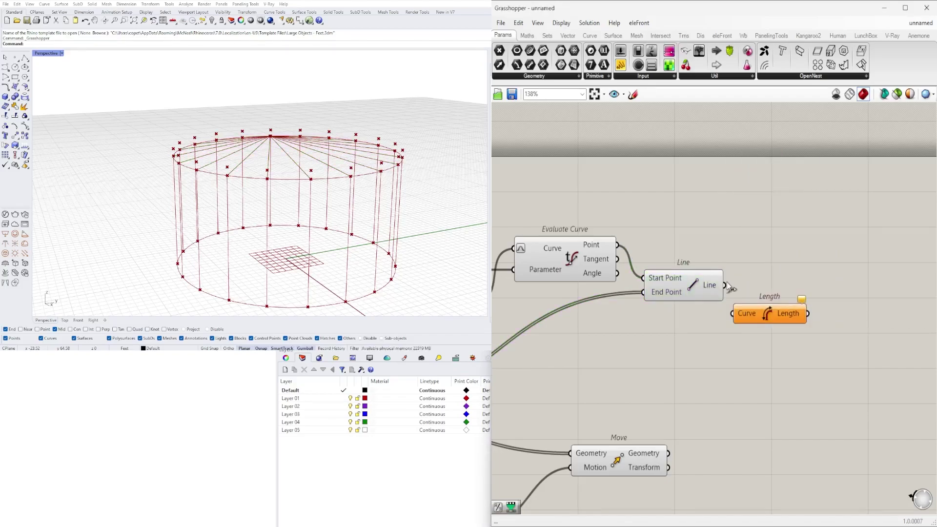
drag(732, 313, 735, 313)
right_drag(861, 337, 819, 342)
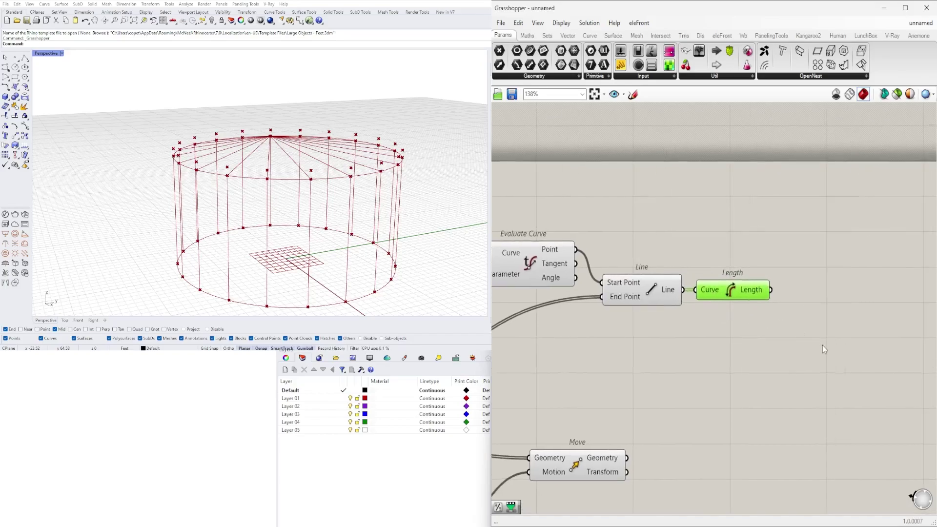
double_click(822, 341)
text(repl)
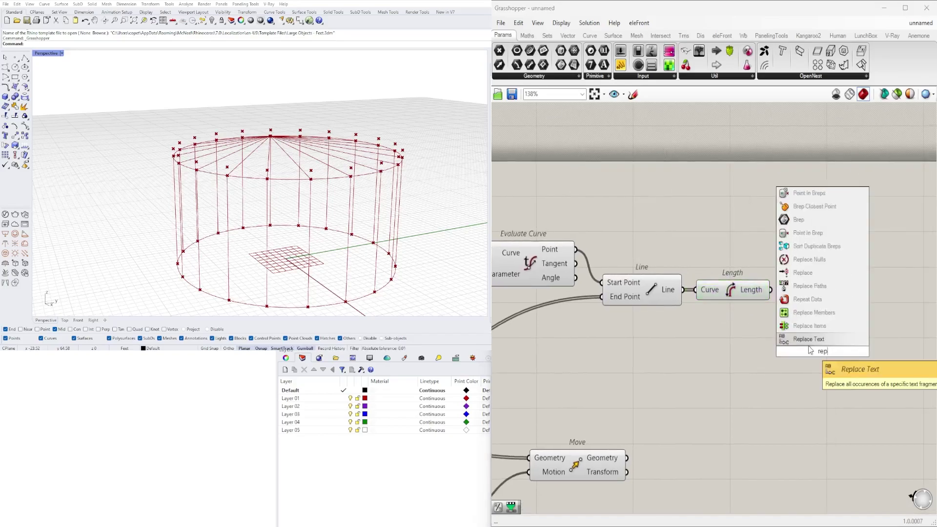
click(820, 330)
double_click(820, 331)
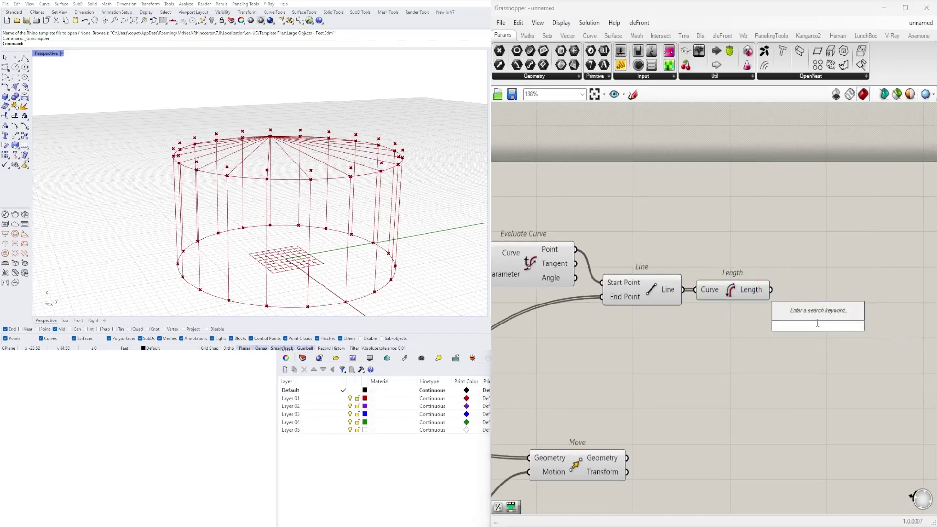
text(re)
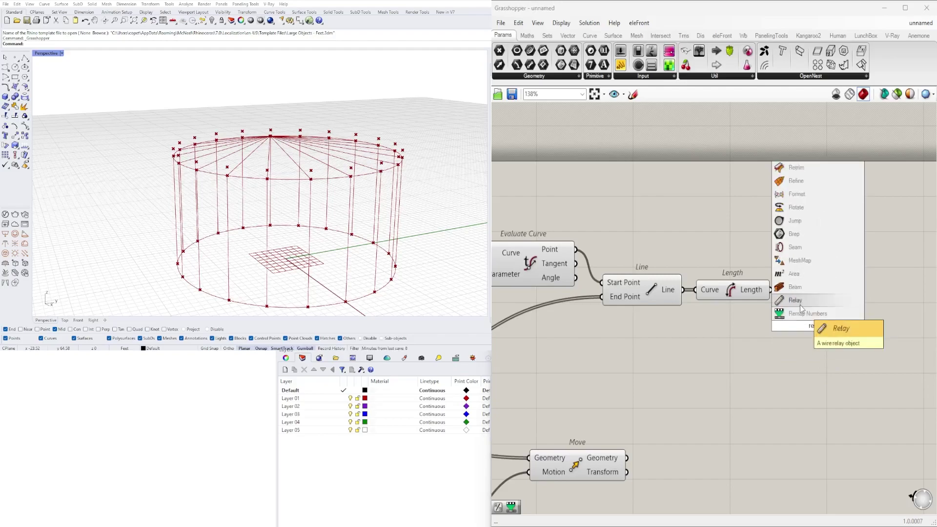
click(796, 300)
key(Delete)
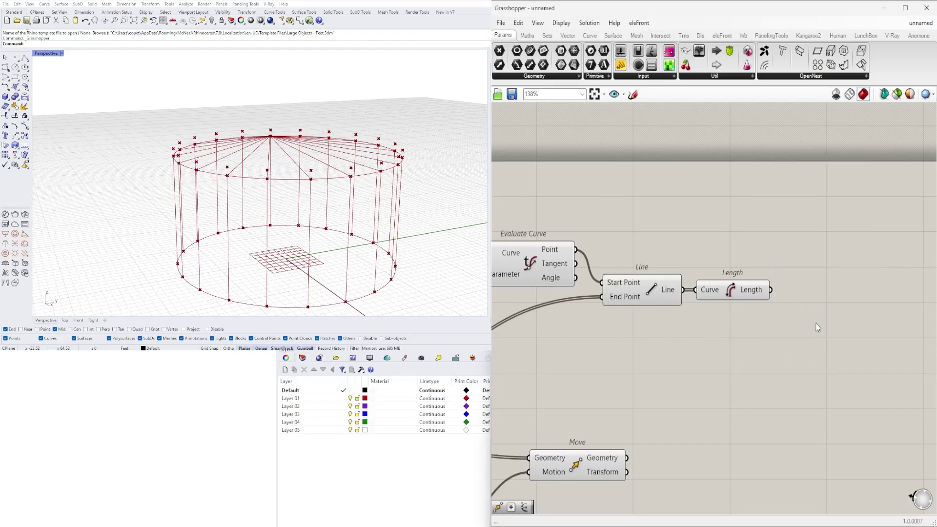
Add a Remap Numbers component and connect the Length output to its Value input
double_click(820, 331)
text(remap)
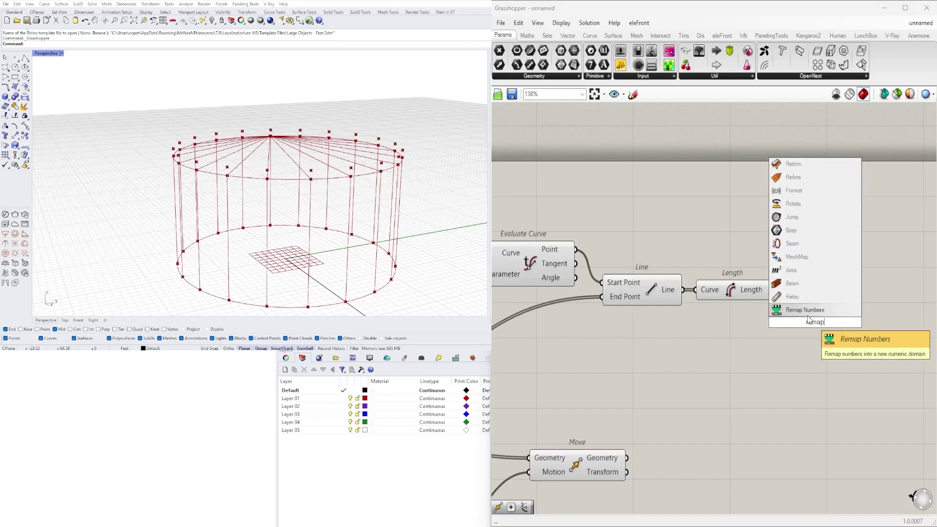
click(805, 310)
drag(771, 290, 854, 327)
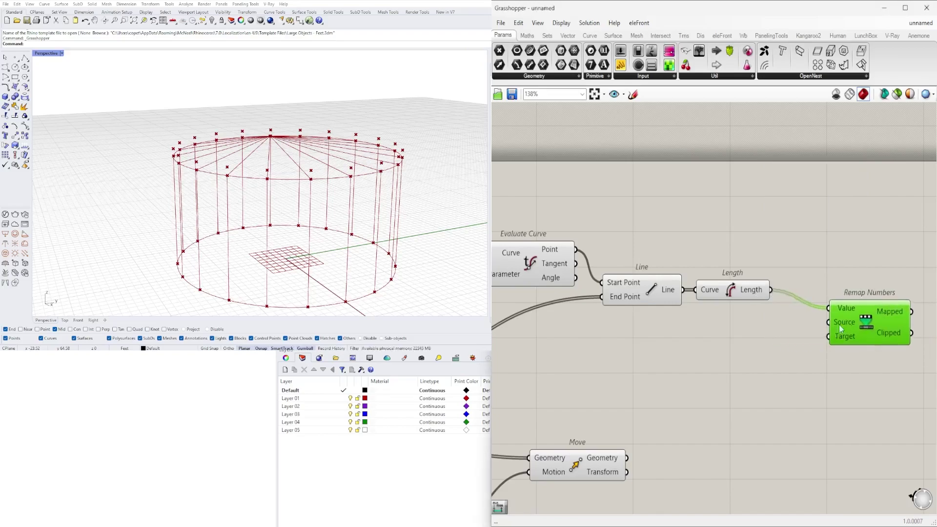
Add a Bounds component, feed it the Length output, and connect its Domain to Remap Numbers' Source input
double_click(768, 340)
text(bounds)
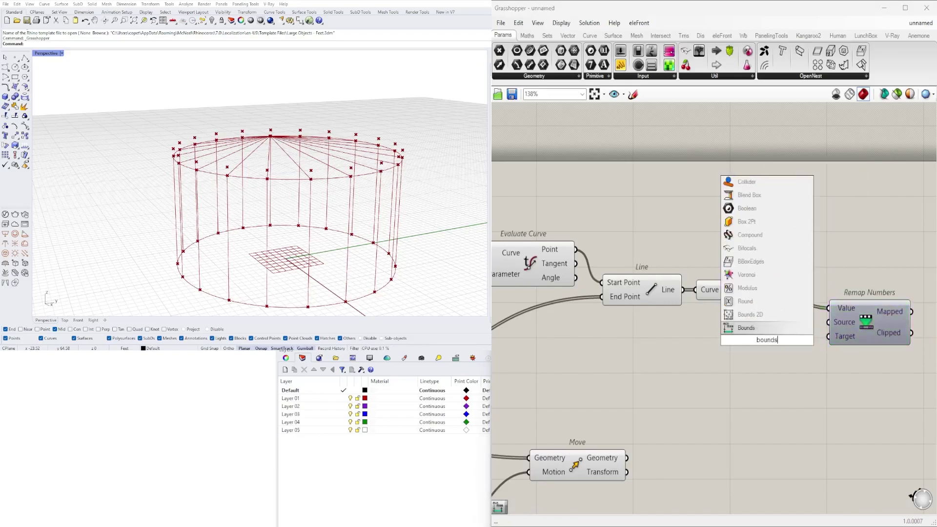
key(Return)
right_drag(821, 356, 642, 360)
drag(676, 330, 759, 314)
drag(572, 342, 636, 321)
drag(592, 295, 636, 321)
click(762, 316)
Add a Construct Domain component directly below Bounds
double_click(623, 348)
click(595, 423)
scroll(595, 423, down, 4)
right_drag(558, 428, 765, 376)
scroll(911, 331, down, 3)
scroll(700, 372, up, 3)
scroll(752, 369, up, 4)
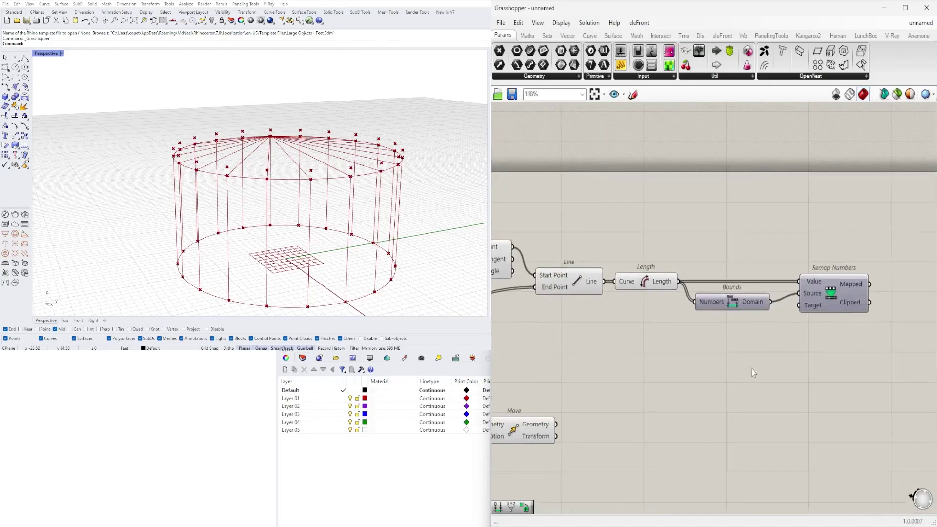
double_click(716, 353)
text(constr)
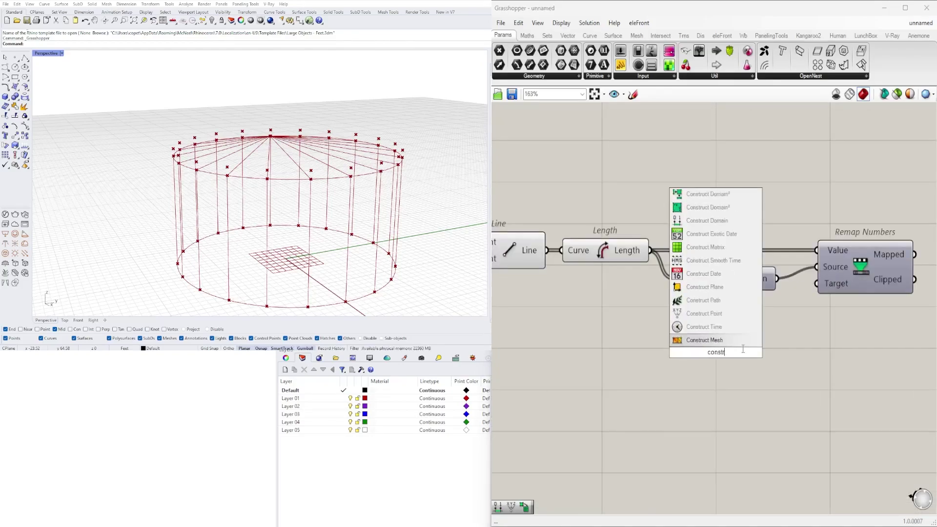
drag(700, 337, 700, 312)
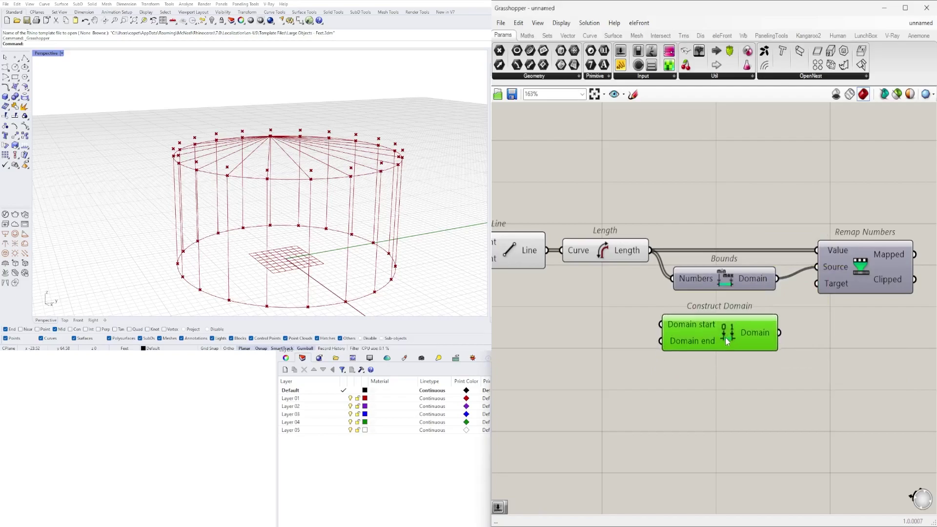
Add two number sliders with value 5.5 and connect them to Construct Domain's Domain start and Domain end
right_drag(576, 345, 676, 358)
double_click(649, 344)
text(5.5)
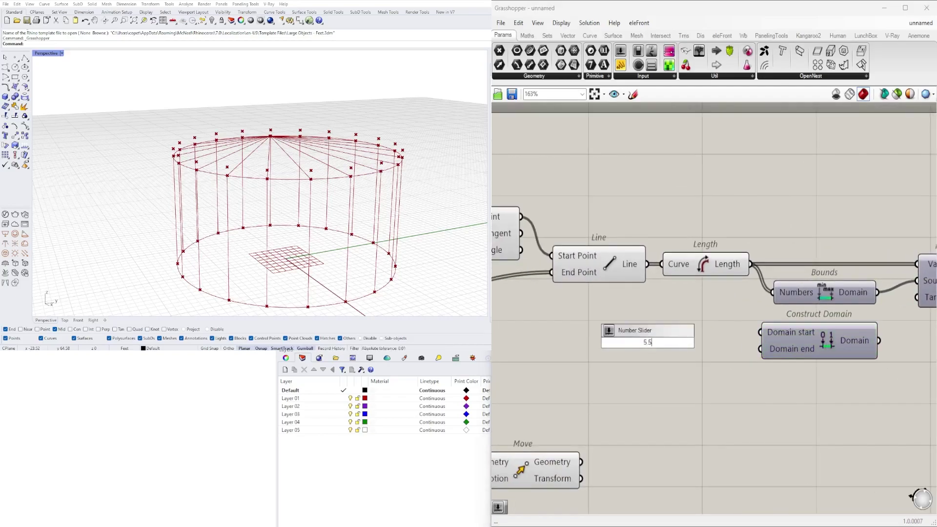
key(Return)
scroll(744, 342, up, 2)
mouse_move(699, 341)
mouse_down()
mouse_move(709, 352)
mouse_move(694, 326)
mouse_up()
drag(730, 354, 766, 352)
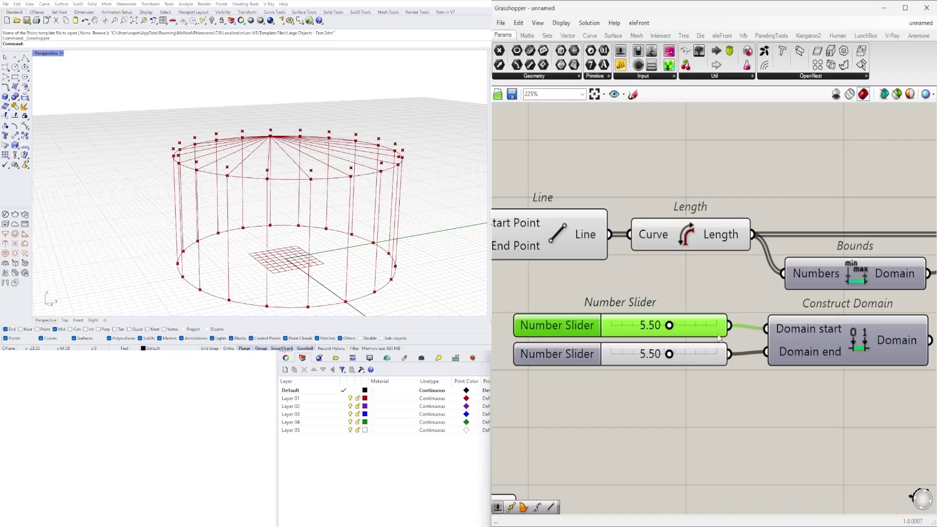
Set the Domain end slider to 10.00 and the Domain start slider to 0.44
drag(670, 359, 718, 357)
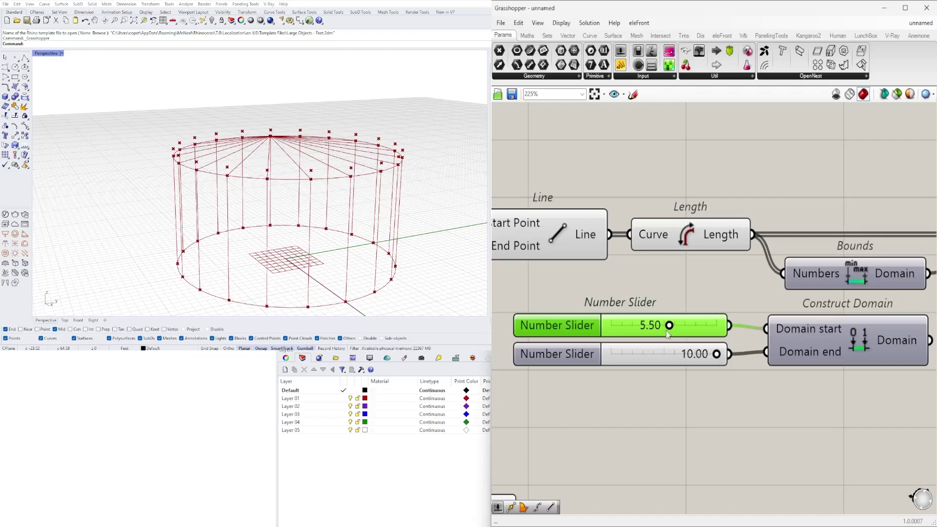
drag(644, 328, 617, 330)
Connect Construct Domain's Domain output to the Target input of Remap Numbers
scroll(738, 323, down, 5)
right_drag(825, 326, 626, 369)
scroll(625, 369, up, 4)
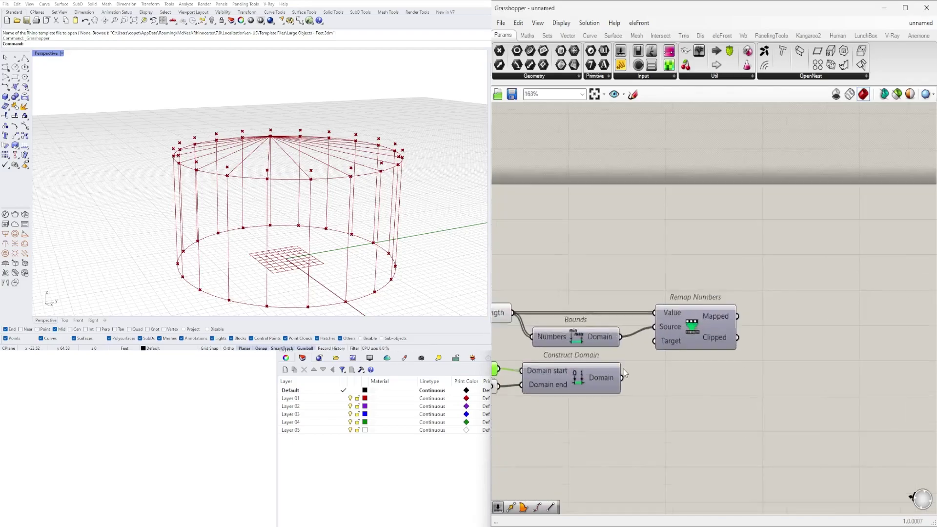
Move the loose Unit Z component close to the Move component that it feeds
scroll(679, 356, down, 4)
right_drag(678, 355, 791, 345)
scroll(792, 345, down, 1)
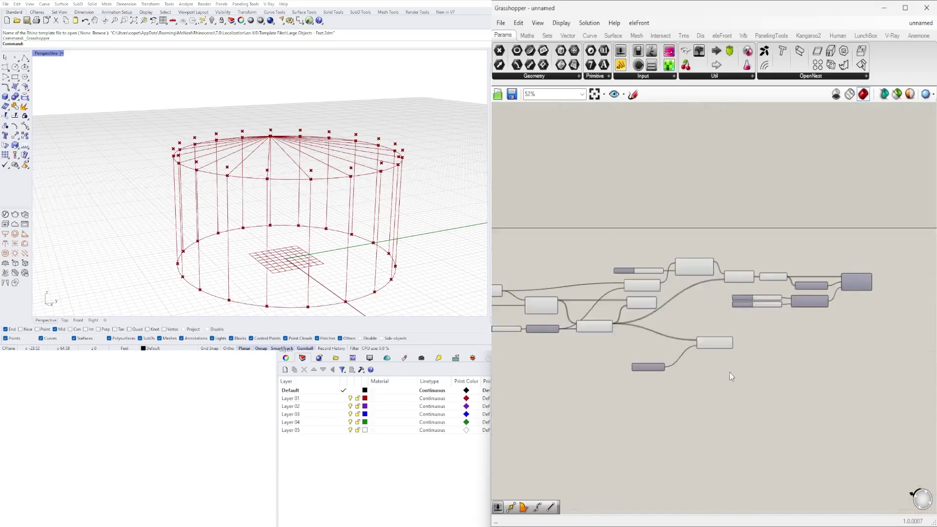
scroll(734, 372, up, 2)
click(700, 336)
right_drag(704, 334, 643, 364)
drag(557, 396, 591, 366)
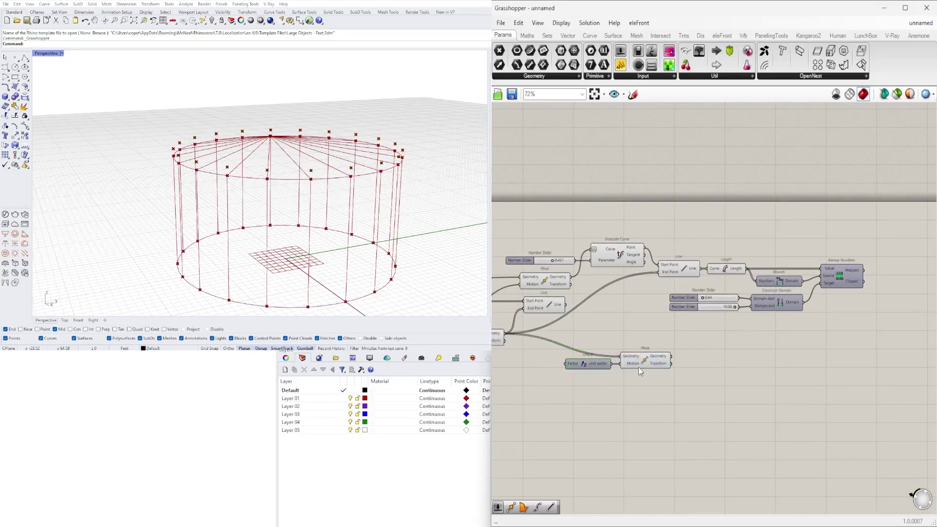
Set the wire display of that Move's Geometry input to Hidden
scroll(625, 347, up, 2)
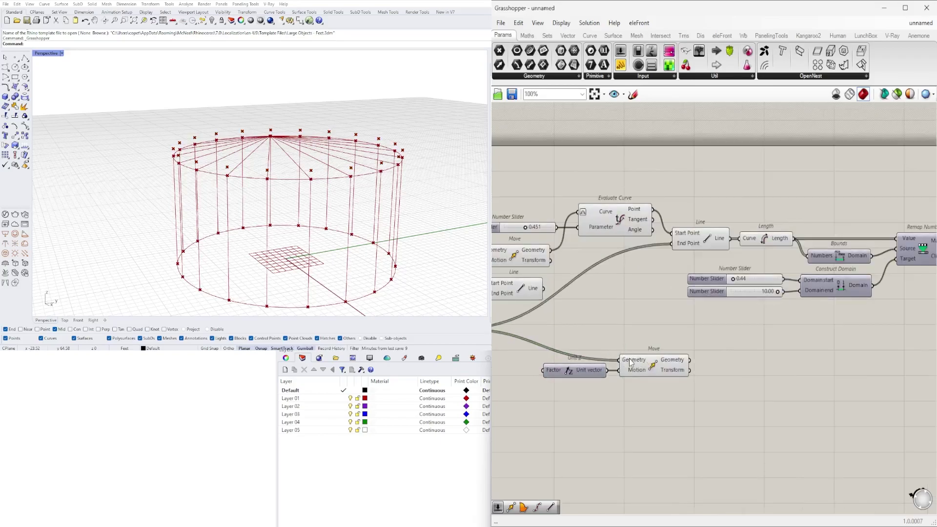
right_click(625, 360)
mouse_move(718, 362)
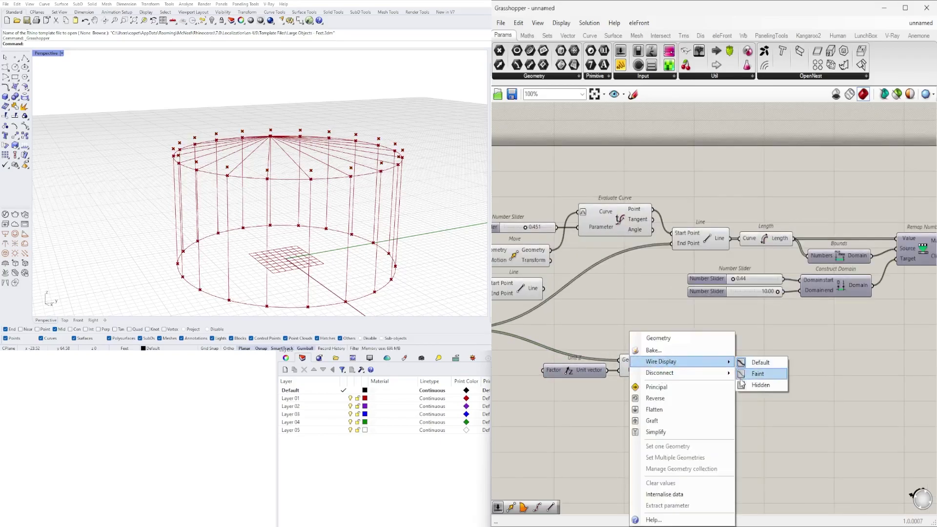
click(755, 384)
Relocate the Unit Z and Move pair to just after Remap Numbers
scroll(753, 424, down, 3)
right_drag(752, 420, 656, 423)
drag(645, 420, 871, 324)
scroll(820, 315, up, 4)
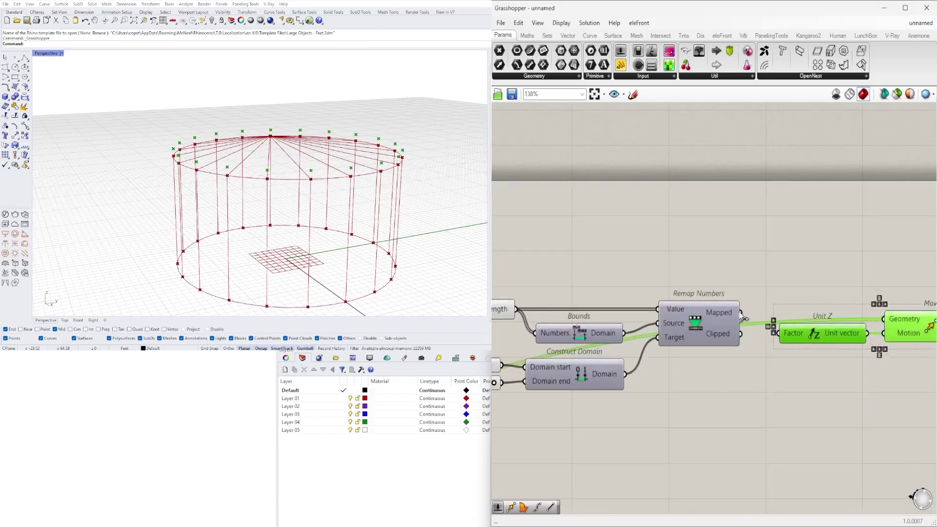
Connect Remap Numbers' Mapped output to Unit Z's Factor and line up Unit Z and Move beside it
click(833, 283)
right_drag(833, 284, 700, 303)
drag(781, 352, 790, 401)
drag(690, 355, 666, 334)
drag(814, 400, 796, 363)
click(795, 306)
Tidy the start of the definition by realigning the Circle with its radius slider and moving the count slider closer to Divide Curve
scroll(790, 311, down, 6)
right_drag(687, 362, 787, 351)
right_drag(614, 334, 736, 344)
scroll(738, 347, up, 4)
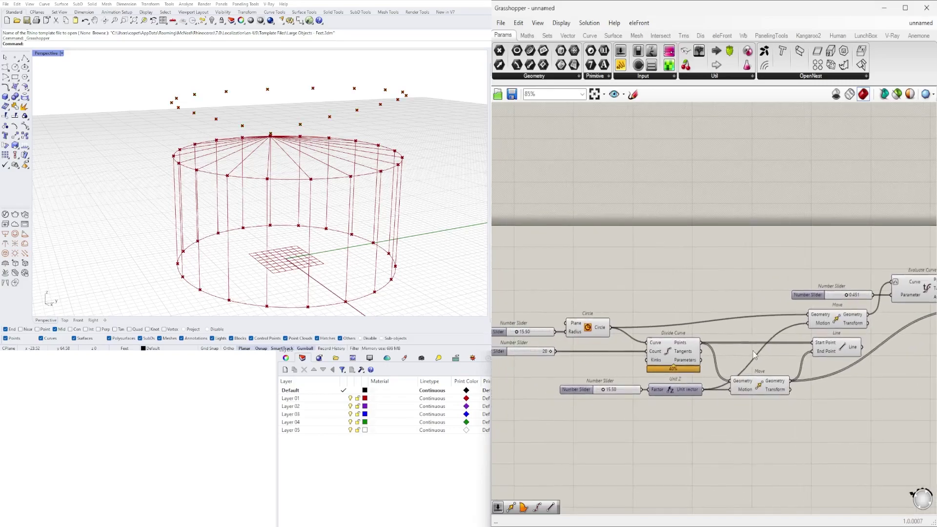
drag(804, 317, 804, 321)
click(803, 352)
right_drag(644, 355, 714, 357)
drag(622, 323, 624, 314)
click(595, 291)
drag(511, 326, 520, 315)
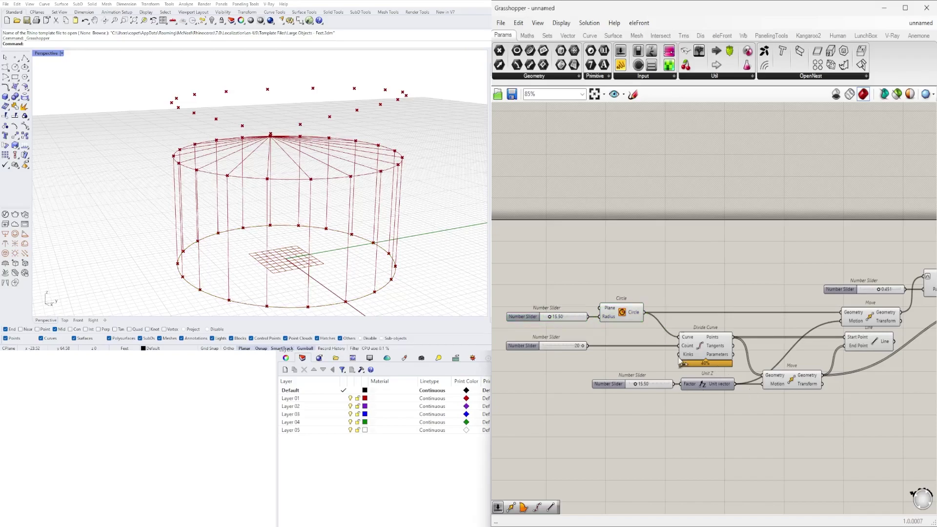
drag(524, 348, 605, 354)
click(600, 357)
Set the Evaluate Curve parameter slider to 0.609
right_drag(761, 366, 681, 368)
click(703, 382)
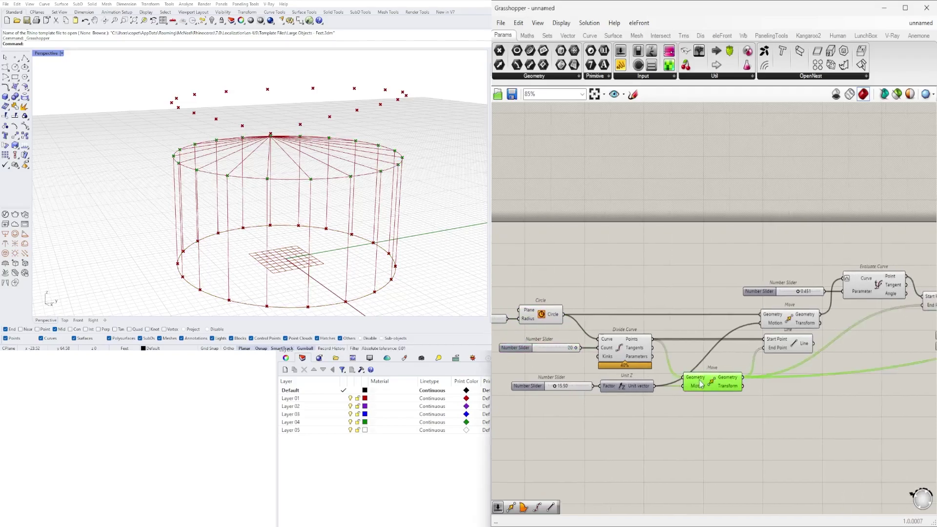
click(739, 426)
scroll(754, 353, down, 5)
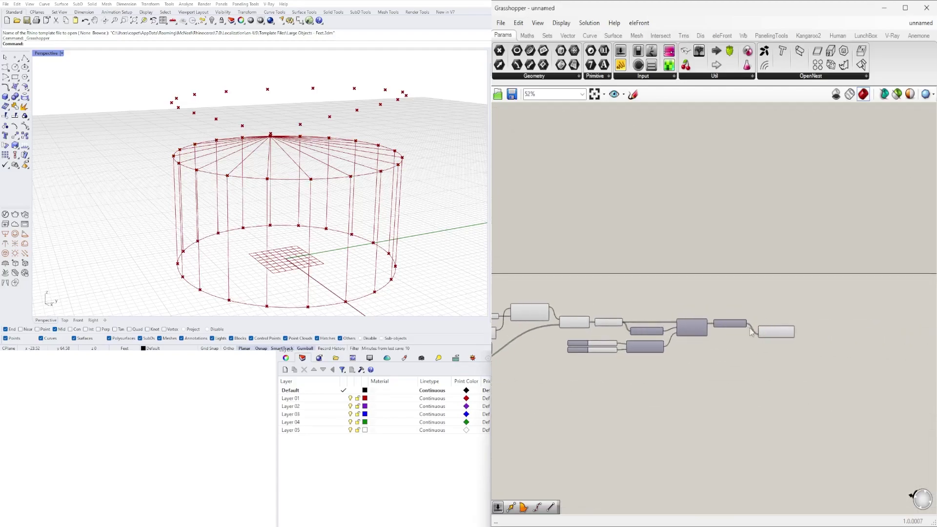
right_drag(405, 196, 235, 198)
scroll(638, 321, up, 8)
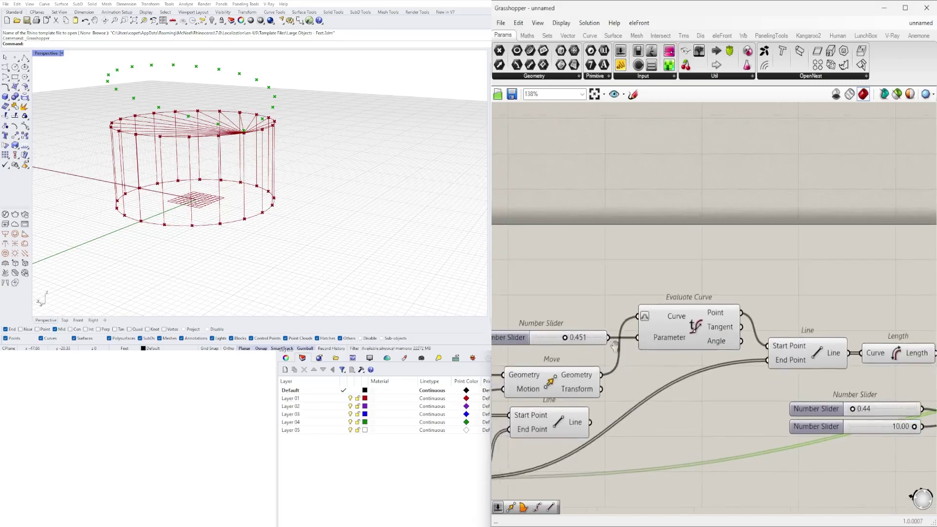
drag(631, 348, 651, 337)
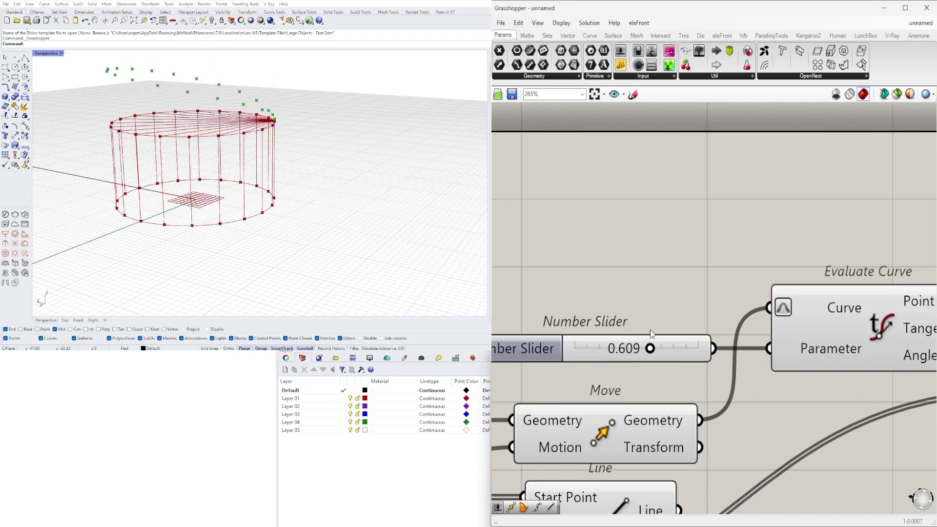
Add another Move component and place it below and beyond the remapped-height Move
scroll(678, 278, down, 6)
right_drag(794, 307, 586, 305)
scroll(585, 306, down, 2)
right_drag(837, 318, 682, 332)
double_click(708, 393)
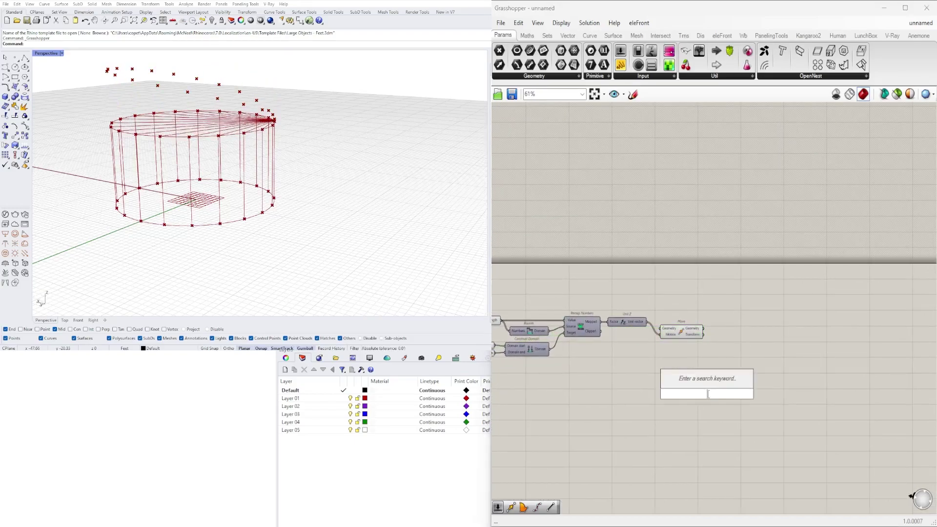
text(move)
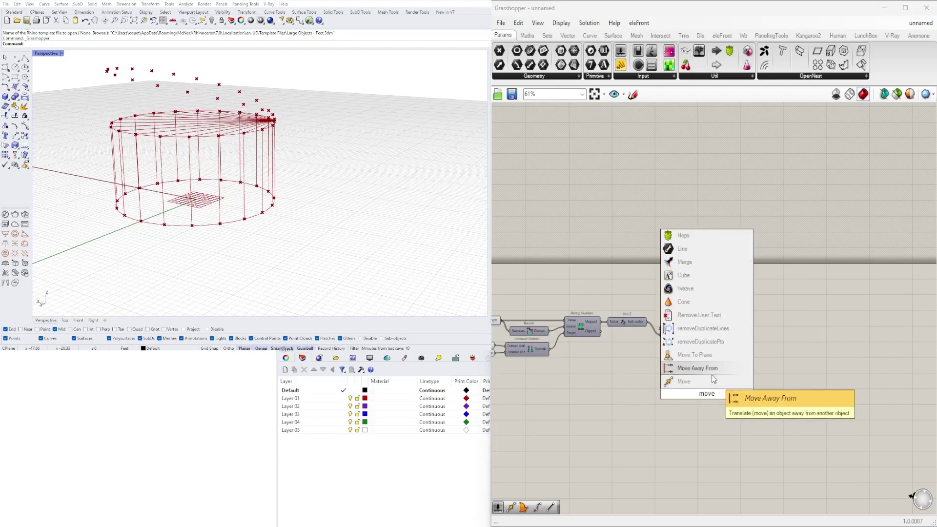
click(707, 384)
scroll(706, 384, up, 3)
drag(707, 397, 770, 355)
Copy the 15.50 height slider and its Unit Z beside the new Move, with Unit Z driving its Motion input
scroll(643, 349, down, 2)
right_drag(630, 362, 805, 380)
right_drag(558, 388, 788, 370)
right_drag(660, 384, 788, 363)
right_drag(779, 299, 844, 293)
scroll(709, 369, up, 2)
scroll(705, 368, down, 3)
right_drag(697, 366, 567, 361)
scroll(536, 362, down, 1)
drag(536, 362, 500, 335)
scroll(505, 338, down, 2)
alt+drag(524, 335, 820, 330)
scroll(833, 333, up, 9)
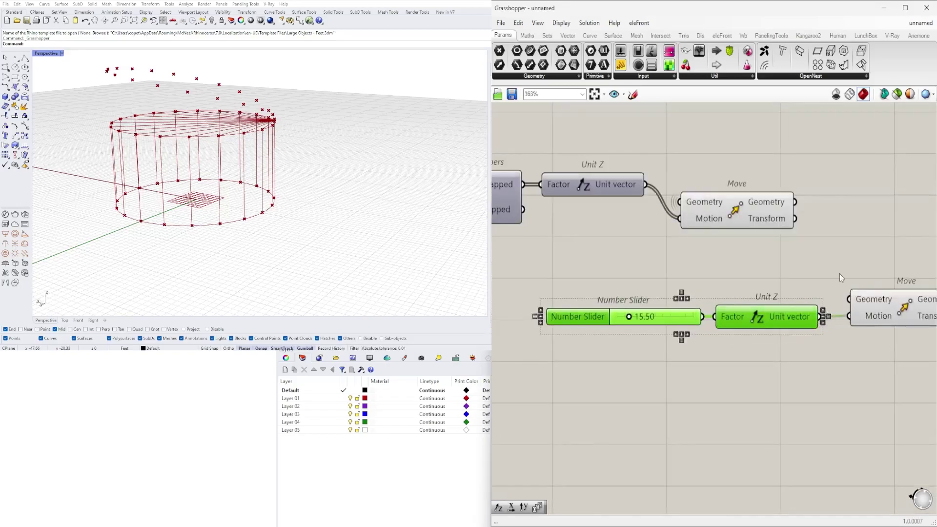
Connect the remapped-height Move's Geometry output to the new Move's Geometry input and check the resulting points
drag(800, 203, 853, 299)
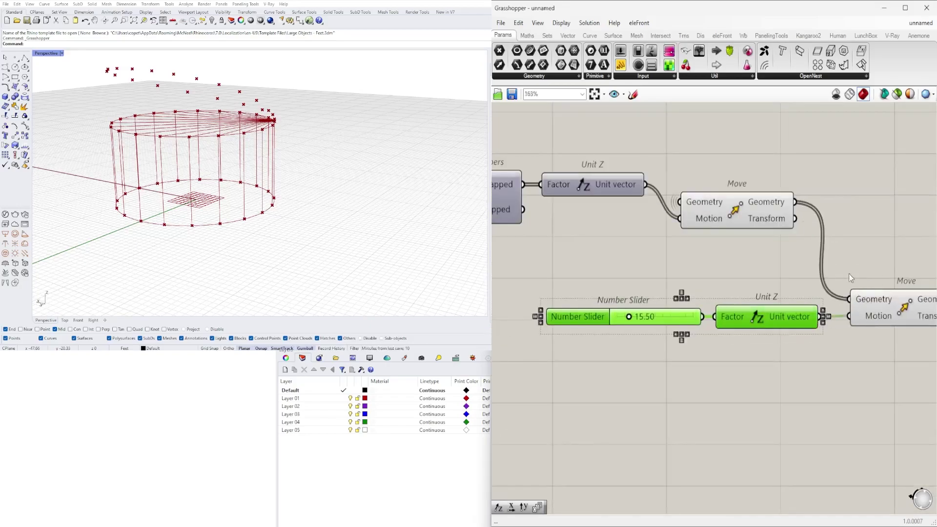
click(895, 307)
scroll(325, 201, down, 5)
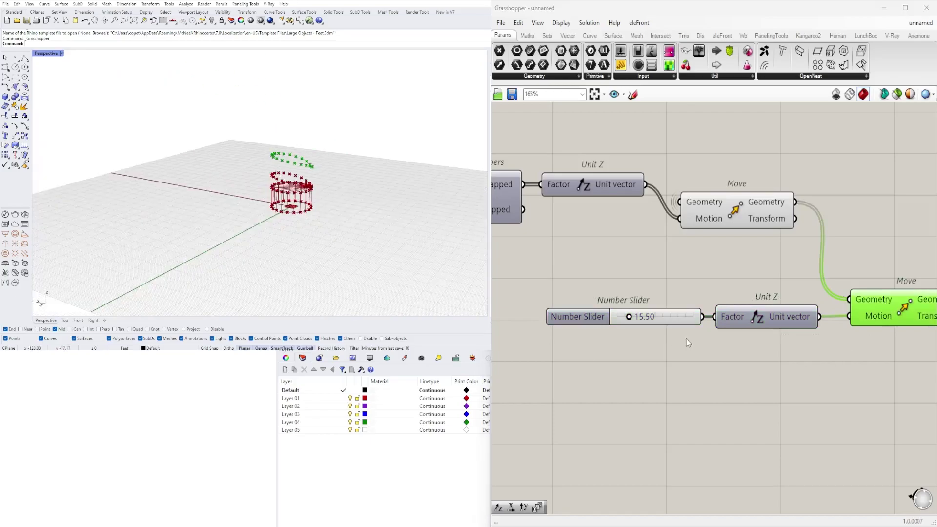
scroll(686, 339, up, 3)
scroll(581, 313, up, 2)
scroll(586, 309, down, 5)
Set the maximum of the copied height slider to 10
double_click(596, 328)
double_click(540, 325)
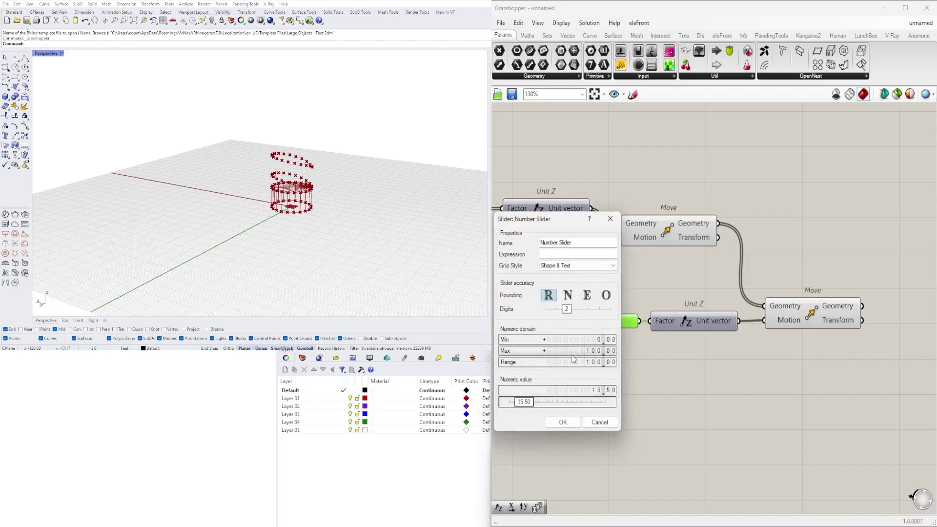
double_click(572, 355)
text(10)
click(563, 422)
scroll(575, 339, up, 9)
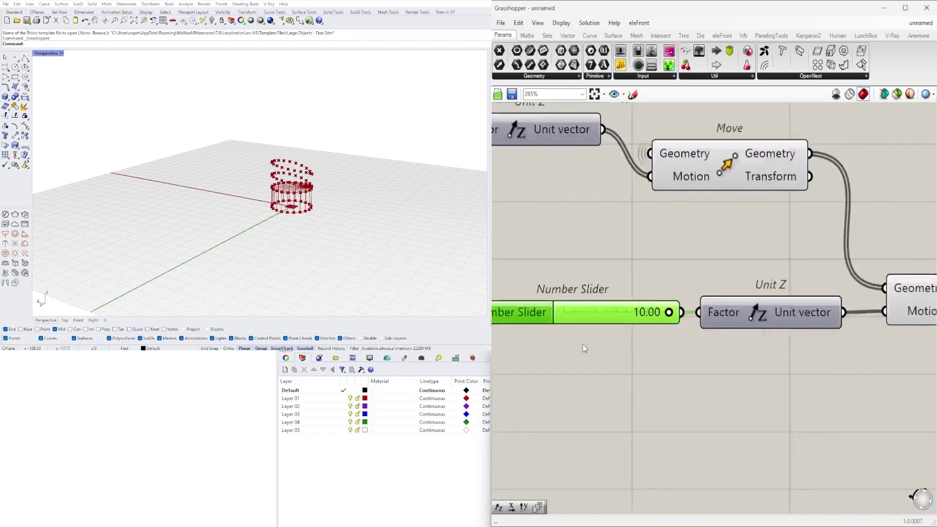
drag(734, 293, 530, 292)
scroll(581, 336, down, 10)
right_drag(611, 343, 699, 362)
drag(720, 407, 651, 263)
middle_click(695, 253)
click(713, 233)
click(759, 223)
drag(805, 385, 649, 344)
drag(807, 337, 789, 325)
click(794, 302)
scroll(788, 303, up, 3)
right_drag(327, 188, 345, 181)
scroll(321, 195, up, 10)
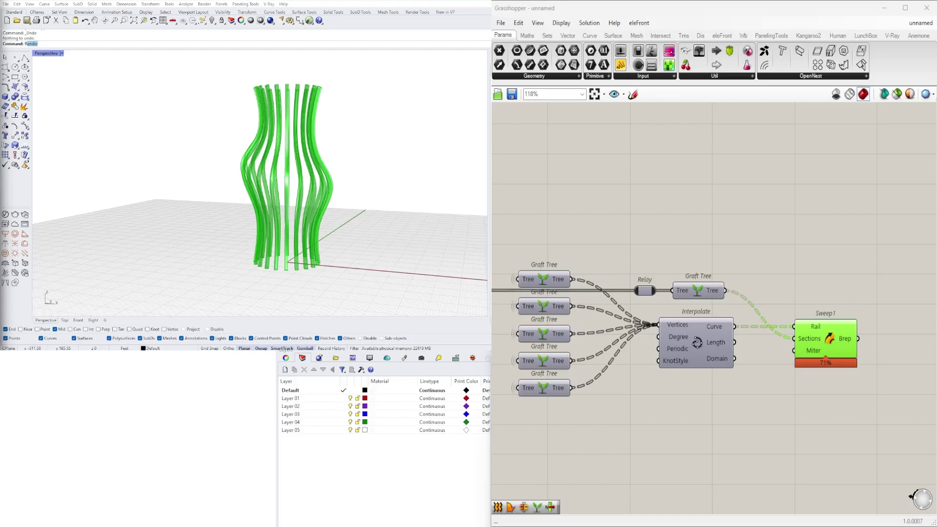
Examine the swept vertical members of the tower skin, especially around their bases
click(718, 236)
scroll(272, 267, up, 8)
right_drag(272, 267, 311, 241)
scroll(311, 247, up, 3)
scroll(312, 241, down, 5)
scroll(315, 237, up, 6)
right_drag(316, 235, 319, 233)
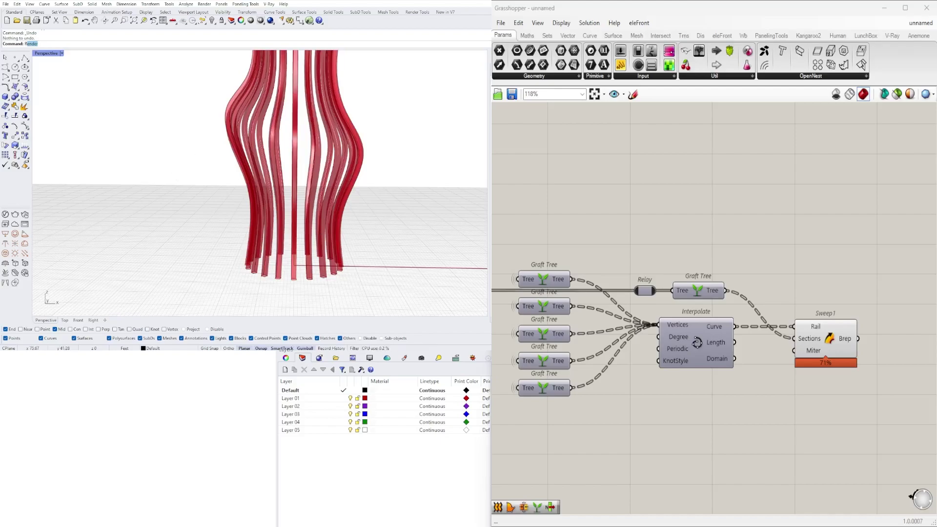
scroll(700, 340, down, 1)
Turn on the preview of the base Circle component and inspect the circle at the foot of the tower
click(805, 341)
right_drag(635, 359, 830, 342)
scroll(696, 300, down, 3)
right_drag(542, 273, 821, 302)
scroll(578, 284, up, 3)
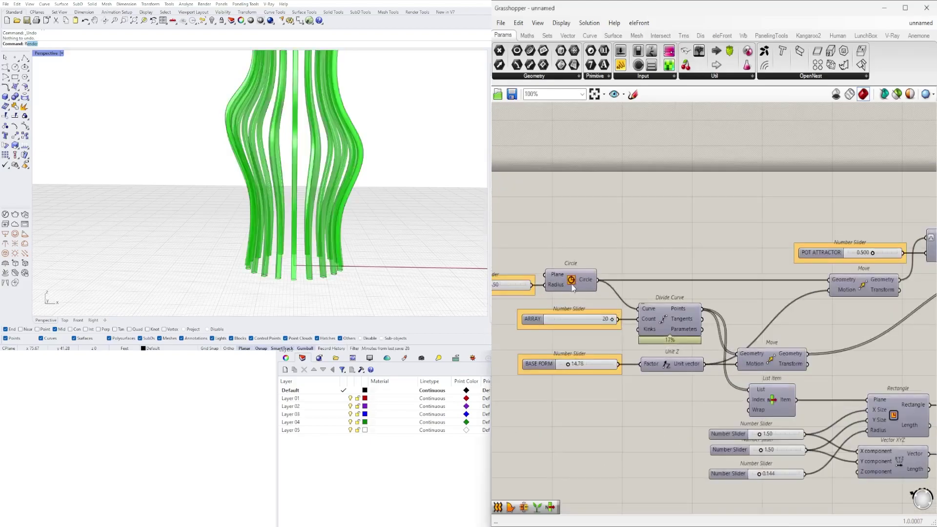
right_click(573, 285)
scroll(229, 279, up, 4)
scroll(229, 279, down, 5)
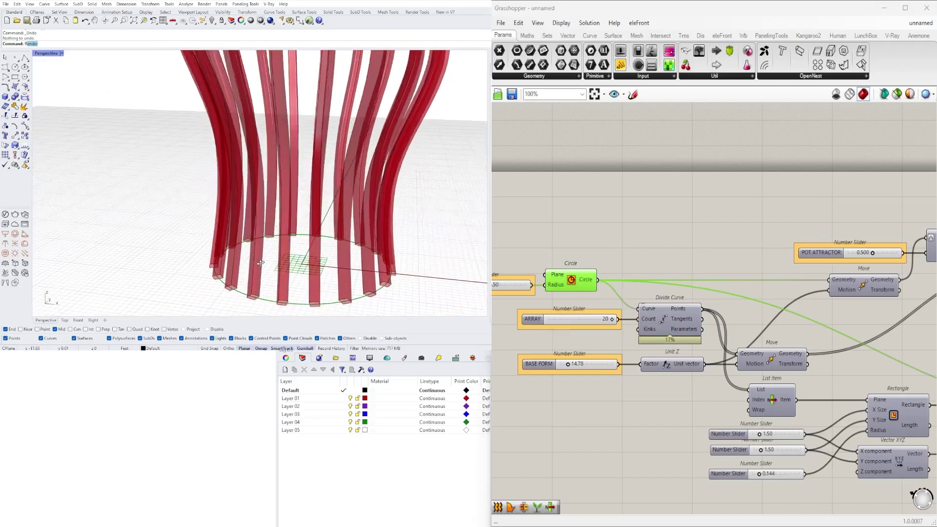
double_click(639, 250)
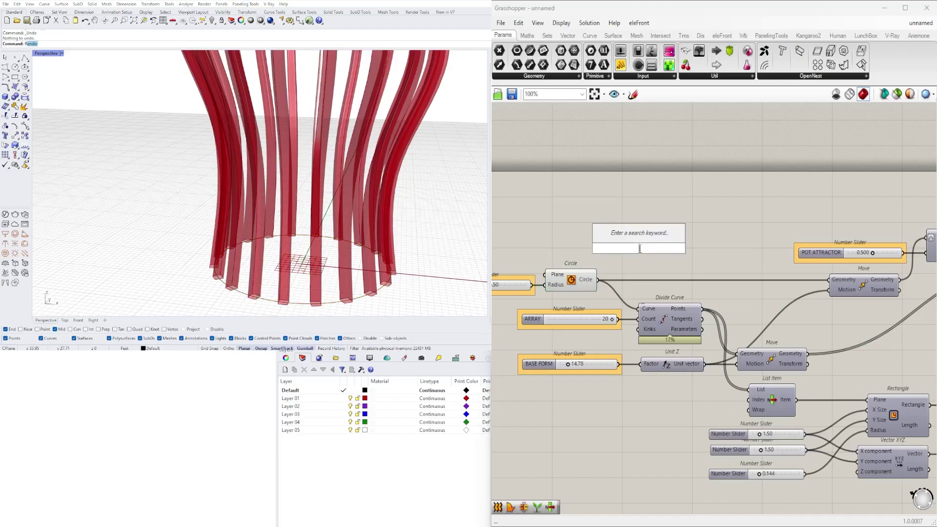
key(Escape)
double_click(661, 242)
key(Escape)
Add a Boundary Surfaces component below the definition and connect the base Circle to its Edges input
scroll(673, 234, down, 5)
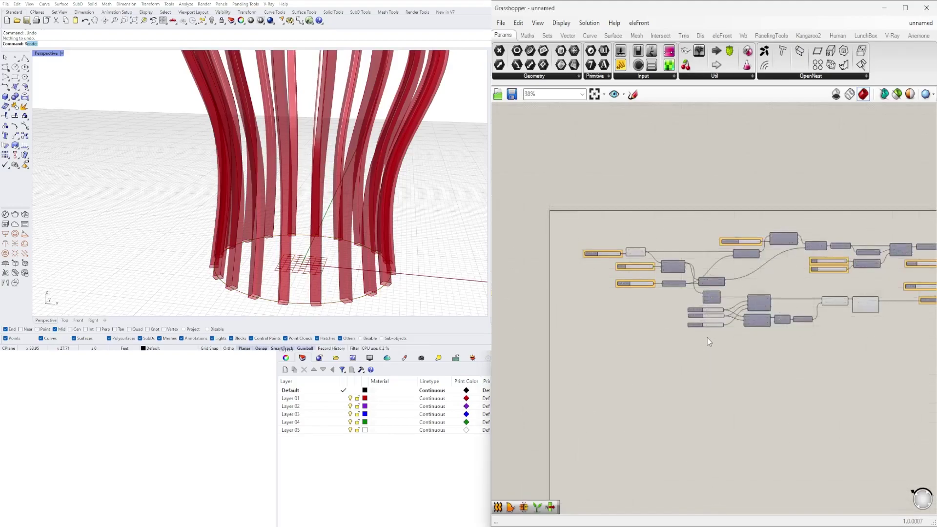
double_click(694, 366)
text(BOU)
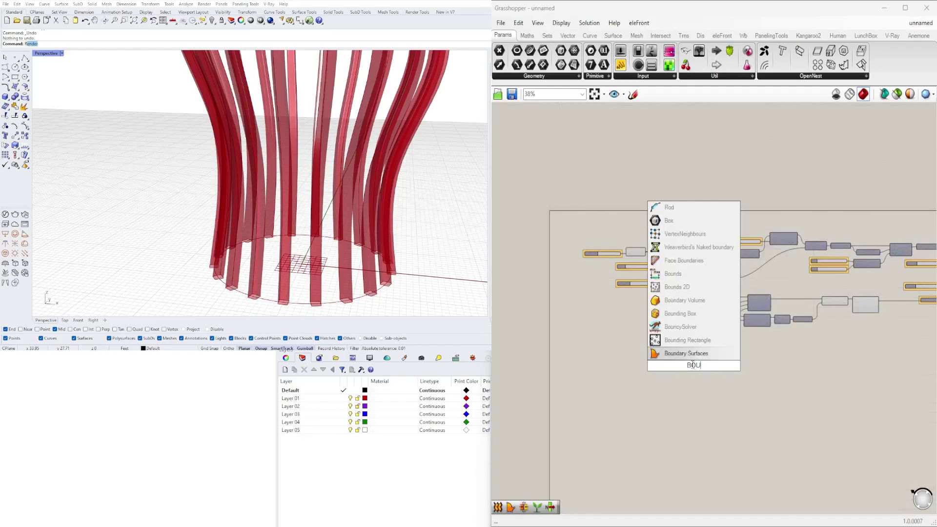
key(Return)
scroll(690, 350, up, 3)
drag(636, 237, 715, 455)
Set the wire display of the Boundary Surfaces component's Edges input to Hidden
right_click(715, 455)
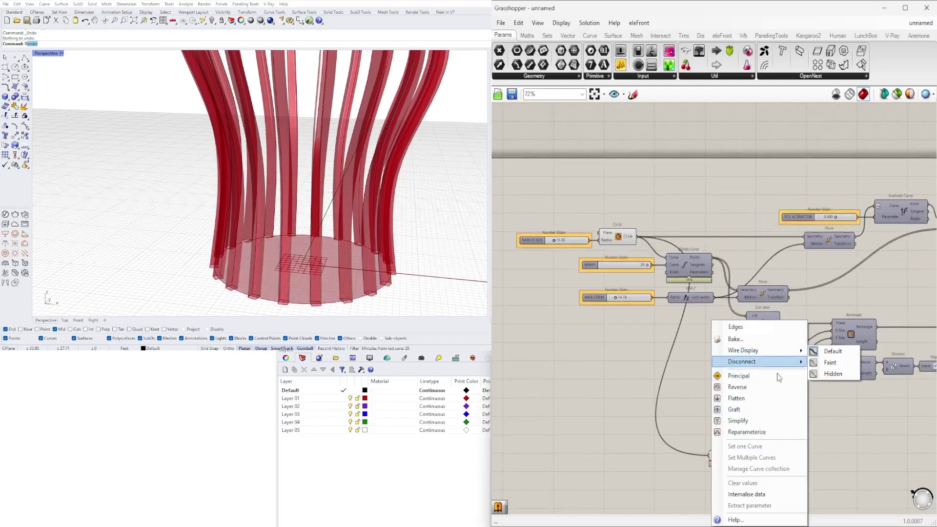
click(815, 373)
right_click(717, 455)
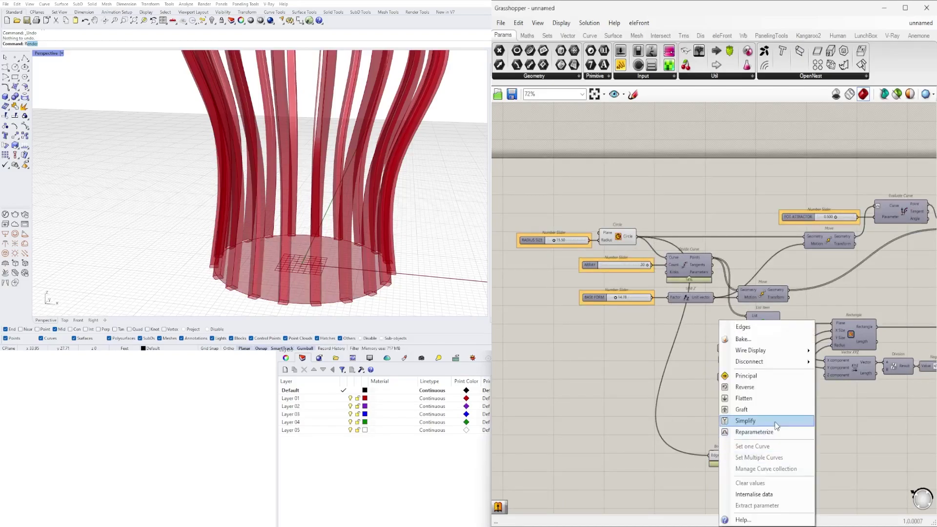
click(834, 426)
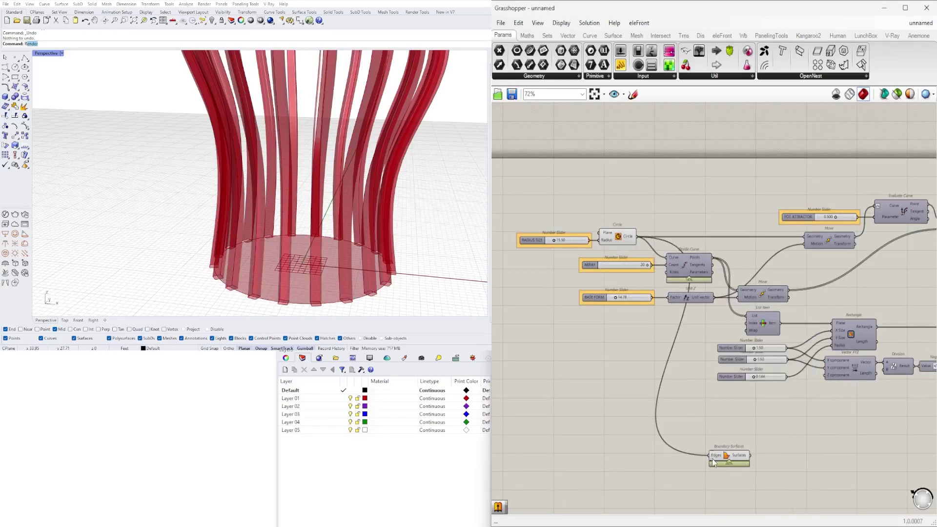
right_click(716, 457)
mouse_move(781, 350)
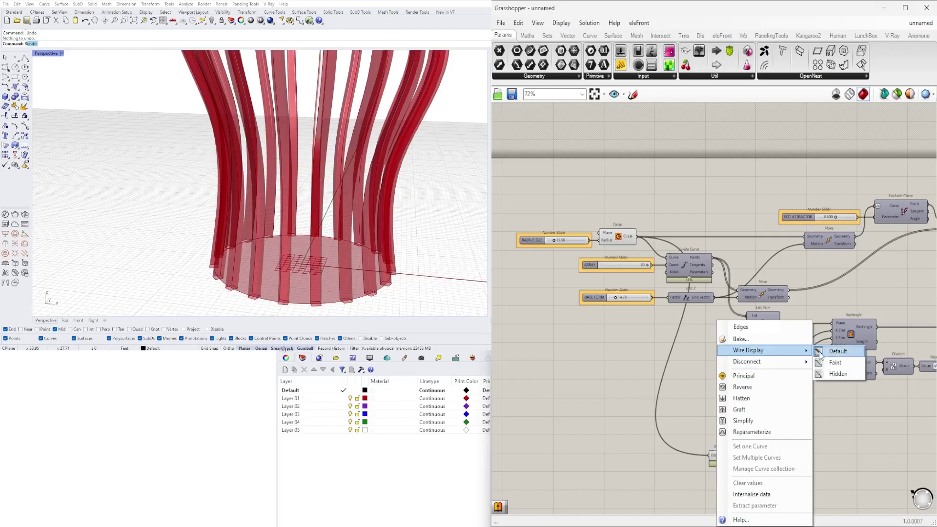
click(823, 378)
Move the Boundary Surfaces component up beneath the rectangle sliders and add a Series component below it
right_drag(790, 429, 702, 420)
drag(644, 445, 678, 392)
scroll(713, 400, up, 3)
double_click(720, 438)
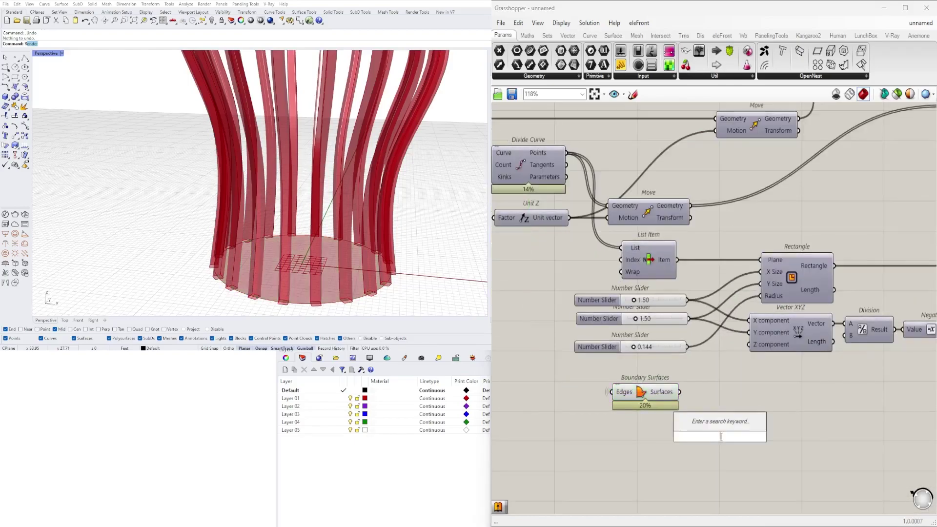
text(ser)
click(719, 425)
drag(745, 436, 886, 429)
Add a Unit Z component fed by the Series output and shift both components closer to Boundary Surfaces
click(746, 435)
double_click(743, 434)
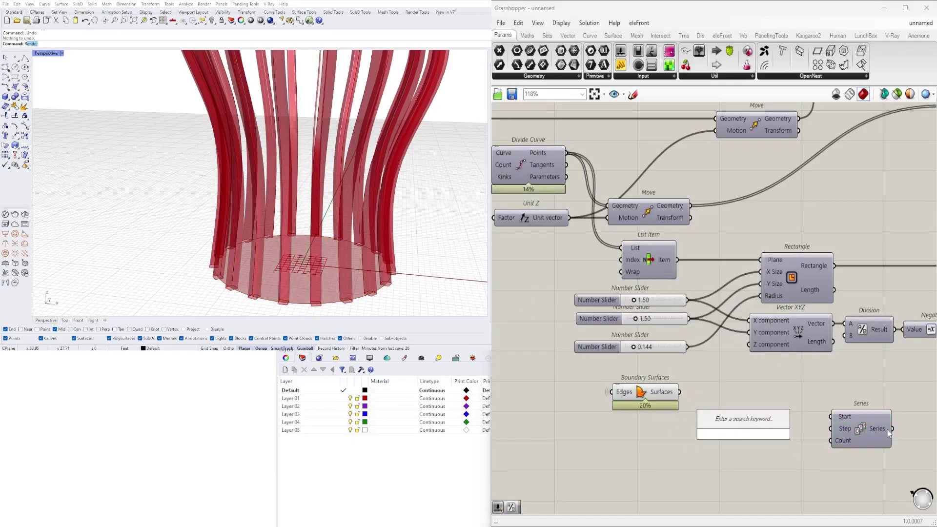
right_drag(860, 434, 742, 427)
double_click(810, 425)
text(s)
key(Escape)
double_click(816, 421)
text(Z)
click(793, 412)
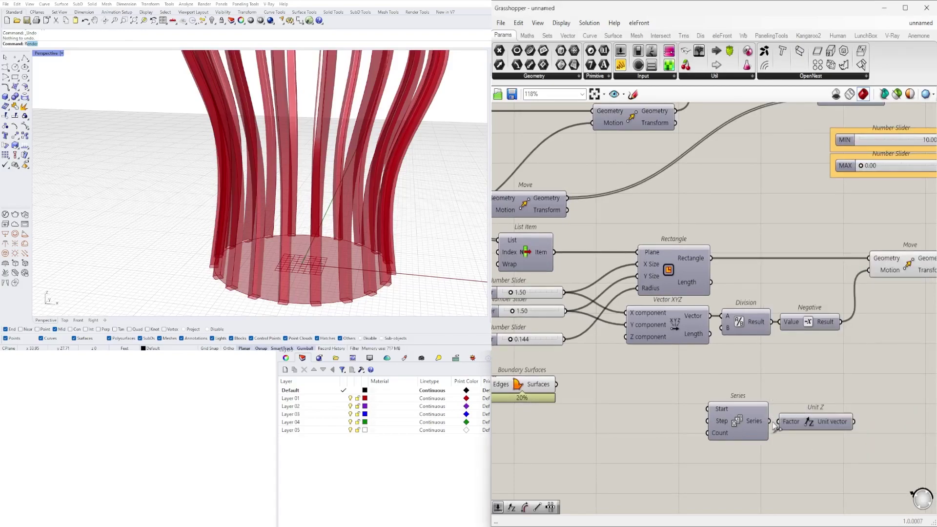
drag(822, 443, 619, 436)
Add a Move component beside the Series group and connect the Boundary Surfaces output to its Geometry input
click(664, 397)
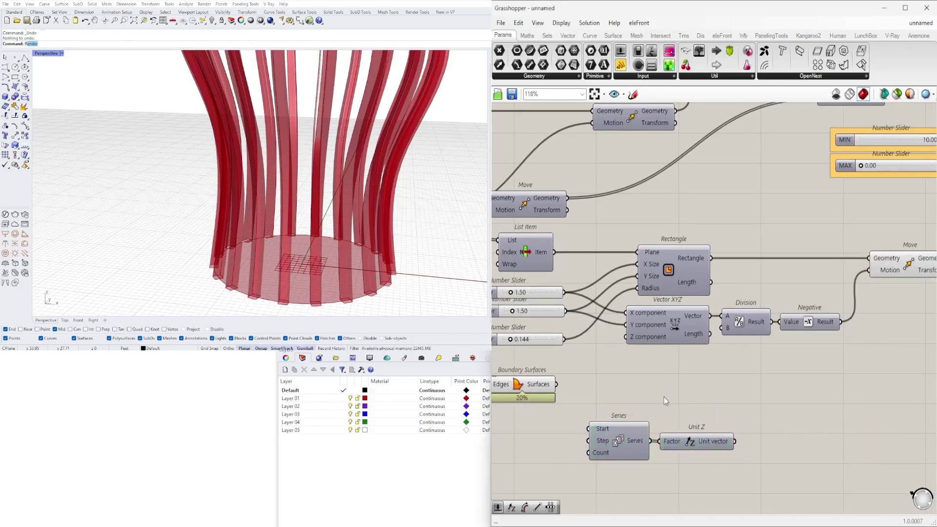
double_click(664, 397)
text(mo)
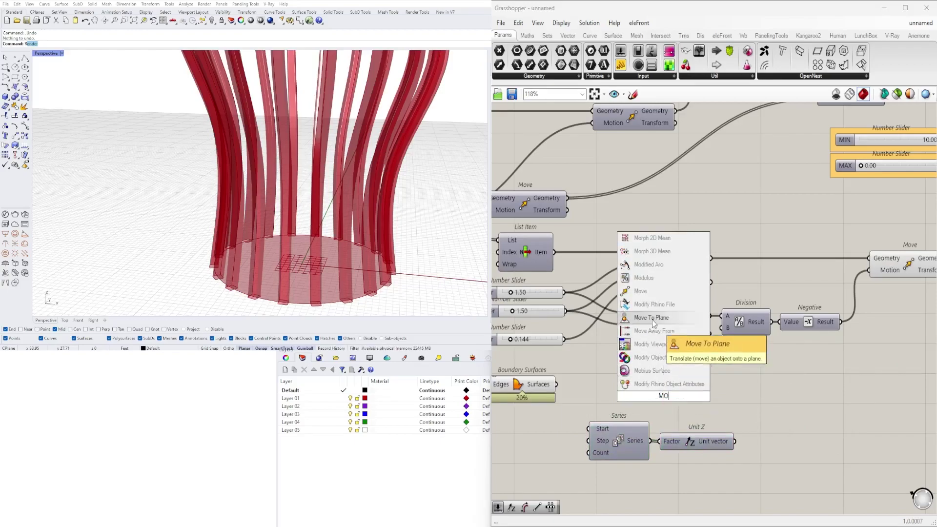
click(640, 291)
drag(657, 400, 799, 400)
right_drag(652, 411, 779, 386)
scroll(752, 397, down, 2)
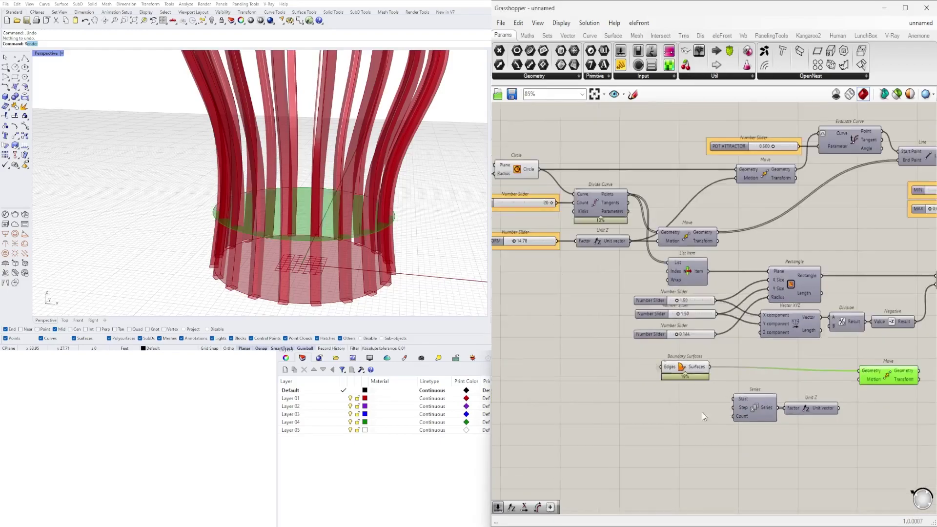
Add two number sliders beside the Series component with the values 5 and 5.5
scroll(673, 419, up, 2)
double_click(670, 422)
text(5)
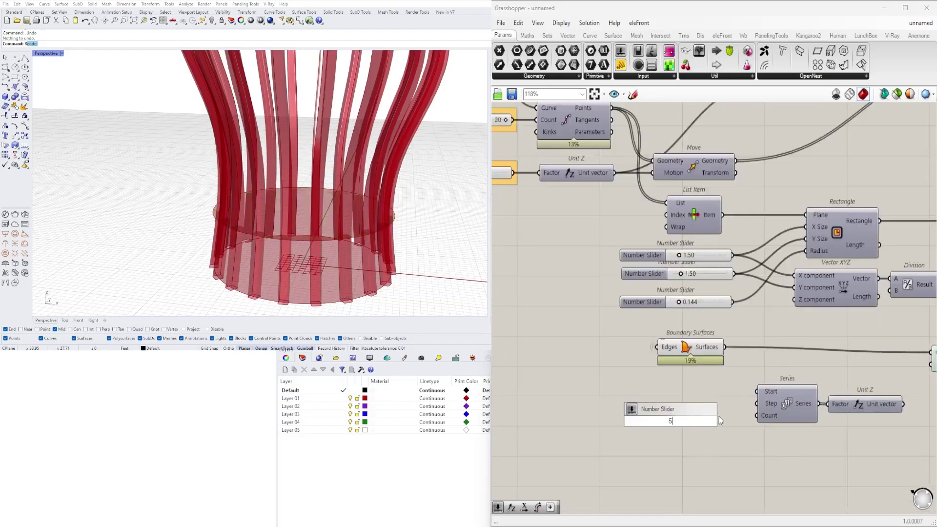
key(Return)
drag(651, 422, 648, 427)
click(640, 409)
double_click(639, 412)
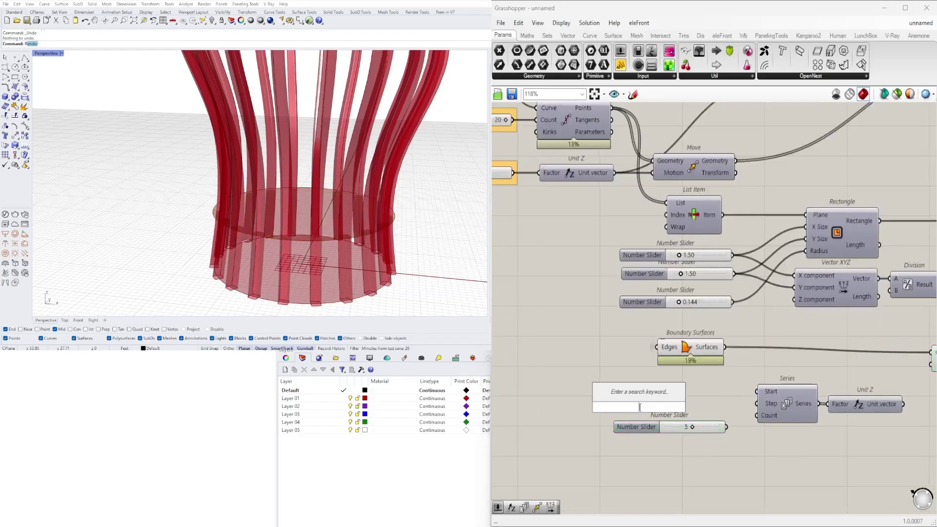
text(5.5)
key(Return)
Wire the 5.5 slider to the Series Step, the 5 slider to Count, and the Unit Z vector to the new Move's Motion
scroll(706, 407, up, 2)
drag(743, 406, 760, 400)
drag(657, 409, 687, 409)
drag(747, 411, 777, 402)
drag(702, 409, 719, 406)
right_drag(928, 391, 727, 404)
drag(752, 380, 758, 363)
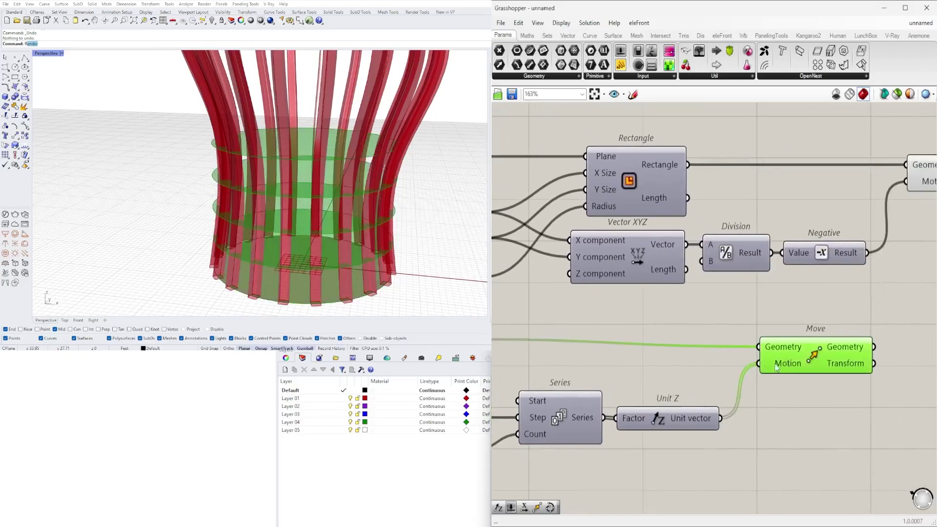
Set the Series Step slider to 10.0 and the Count slider to 9
scroll(651, 424, down, 3)
scroll(650, 425, up, 5)
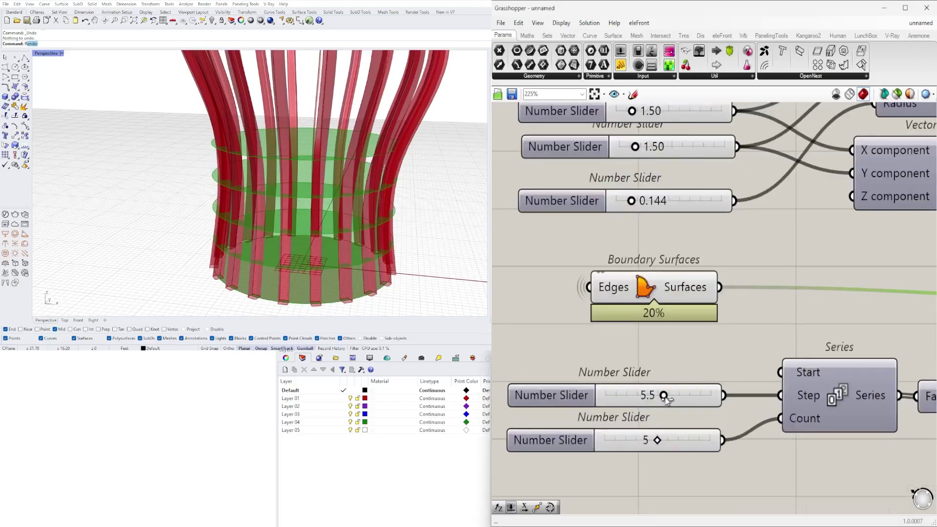
drag(663, 399, 711, 396)
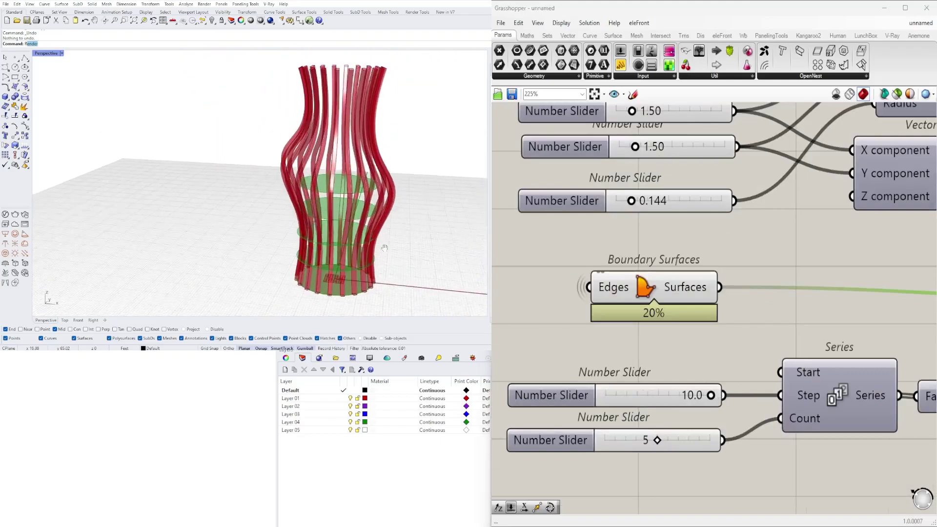
scroll(663, 433, up, 2)
drag(662, 439, 725, 438)
scroll(731, 436, down, 4)
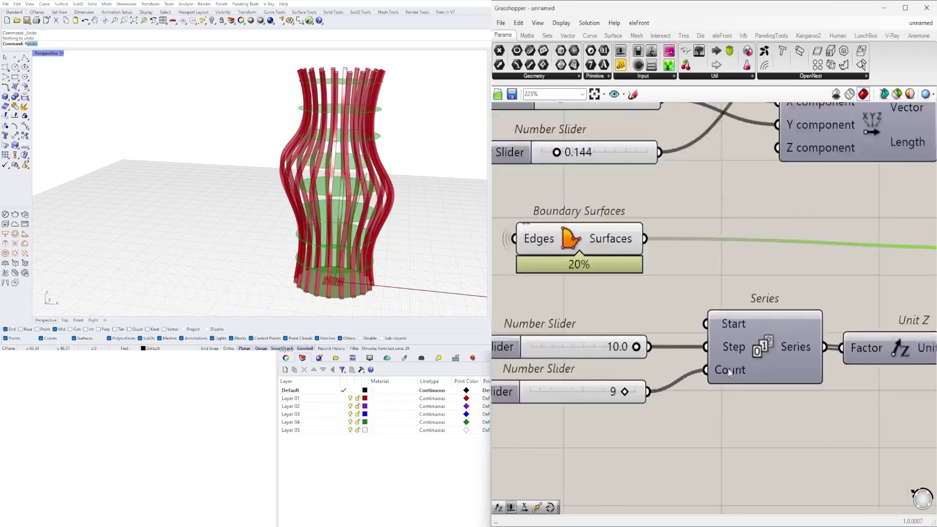
Trace the hidden wire of the Boundary Surfaces component back to the base Circle
scroll(813, 345, down, 1)
drag(820, 313, 833, 309)
right_drag(746, 360, 817, 381)
click(602, 331)
right_drag(572, 356, 785, 364)
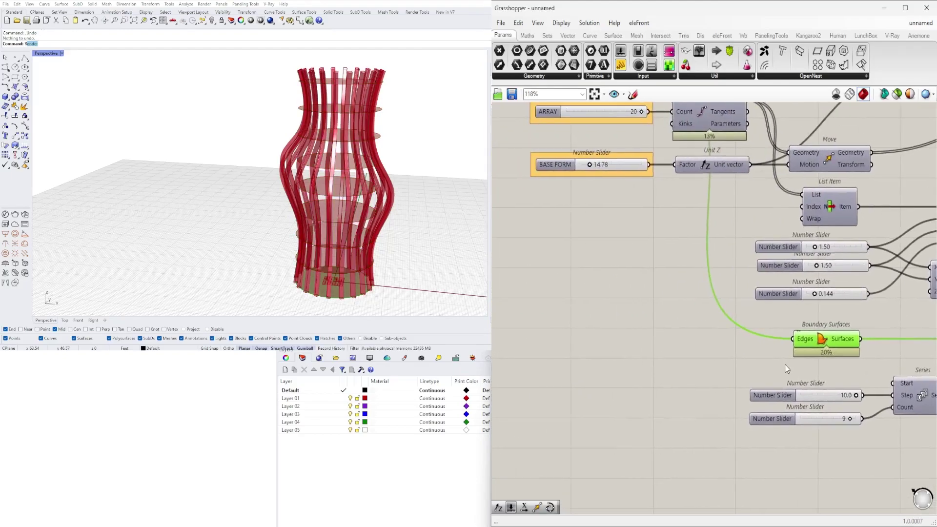
right_drag(696, 383, 674, 427)
scroll(673, 425, down, 1)
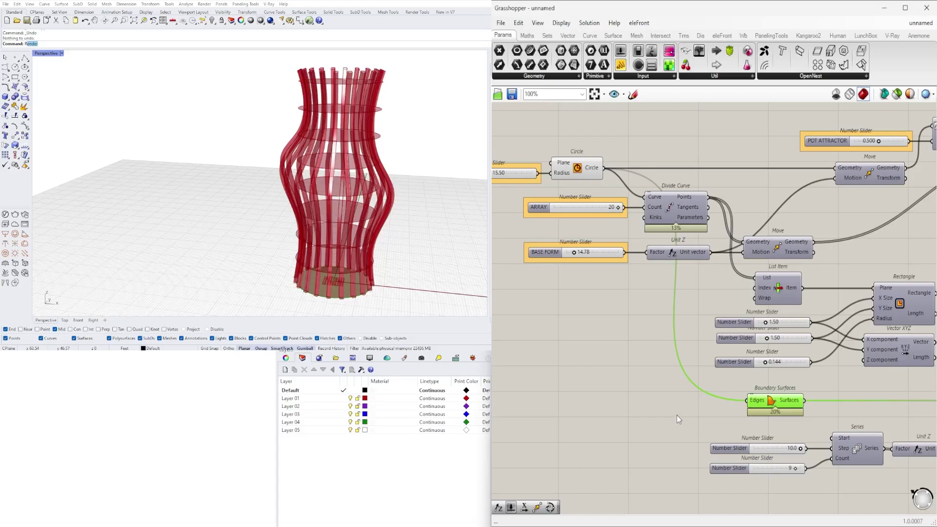
scroll(707, 417, up, 1)
click(678, 416)
Add an Offset Curve component before Boundary Surfaces and connect the base Circle to its Curve input
right_drag(623, 392, 699, 408)
scroll(763, 382, down, 1)
double_click(698, 407)
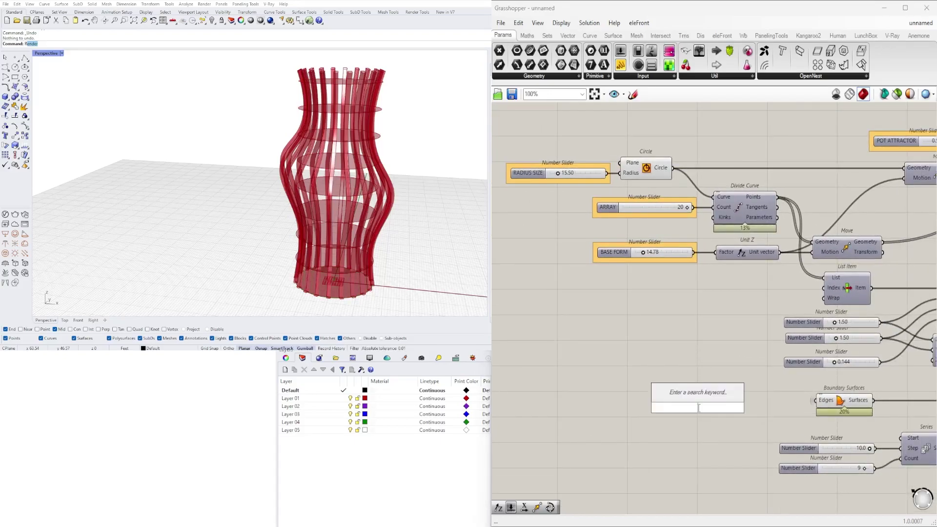
text(OF)
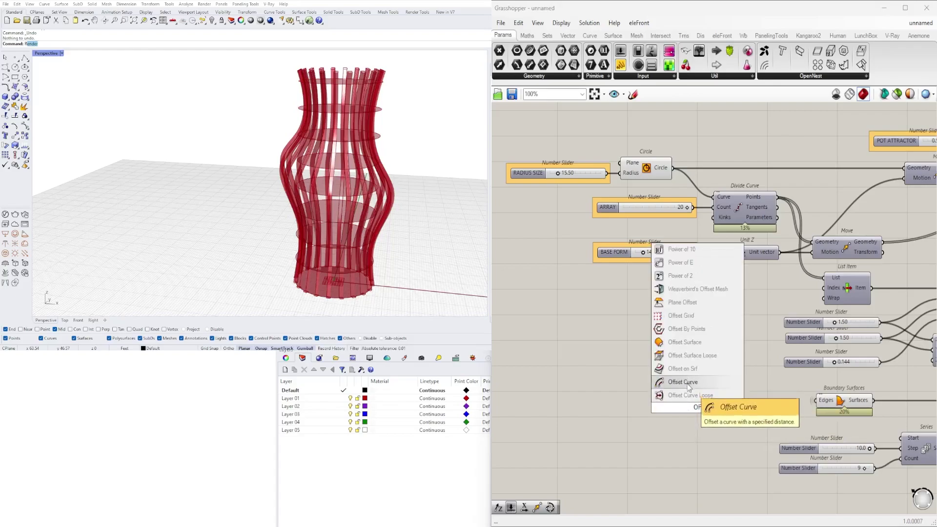
key(Return)
drag(678, 372, 710, 408)
Add a number slider of 1.50 and connect it to the Offset Curve's Distance input
double_click(591, 412)
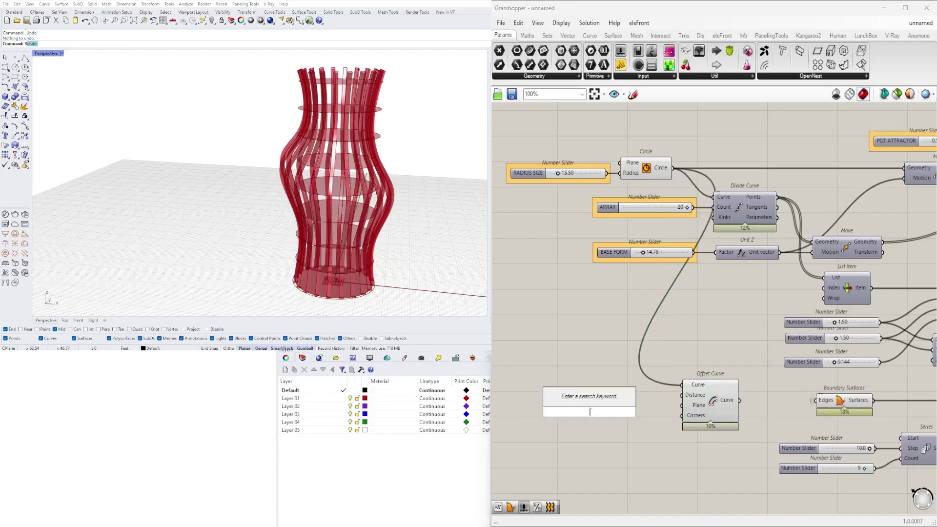
text(1.50)
key(Return)
scroll(652, 413, up, 3)
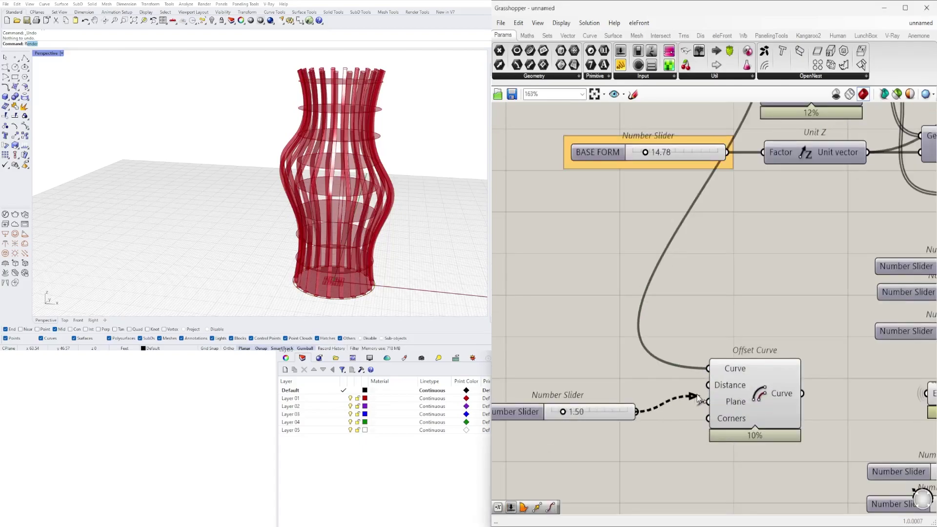
drag(620, 414, 673, 387)
Replace the Boundary Surfaces Edges input with the Offset Curve output
right_drag(817, 399, 713, 395)
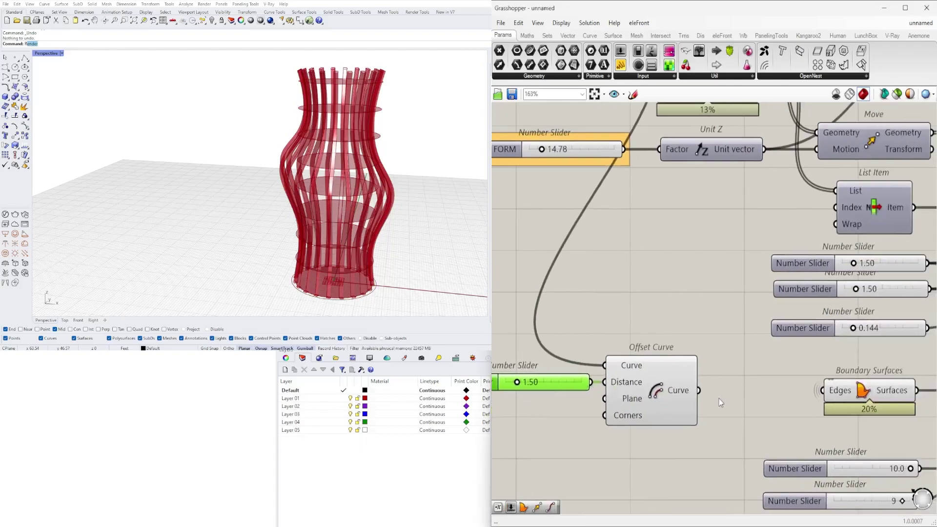
drag(820, 394, 823, 391)
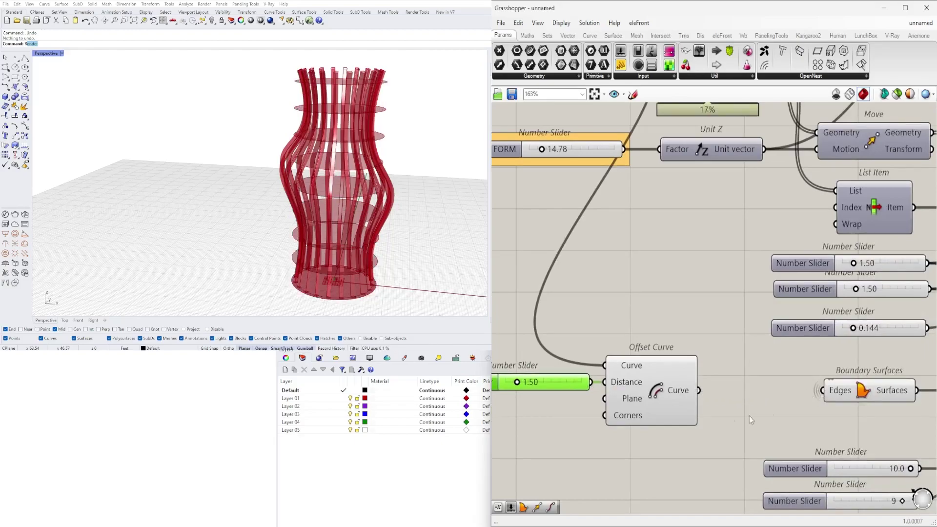
drag(667, 472, 546, 353)
drag(695, 392, 773, 394)
click(747, 434)
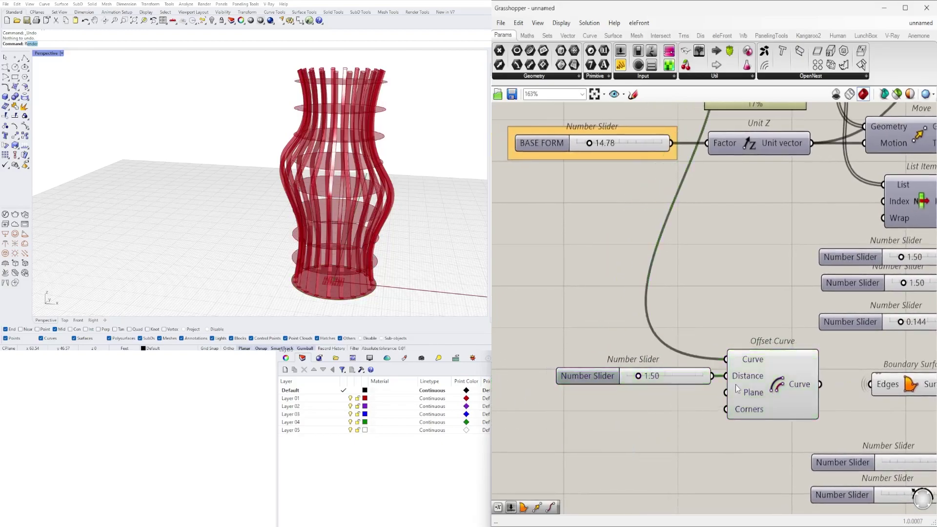
Set the wire display of the Offset Curve's Curve input to Hidden
right_click(758, 363)
mouse_move(830, 350)
click(878, 374)
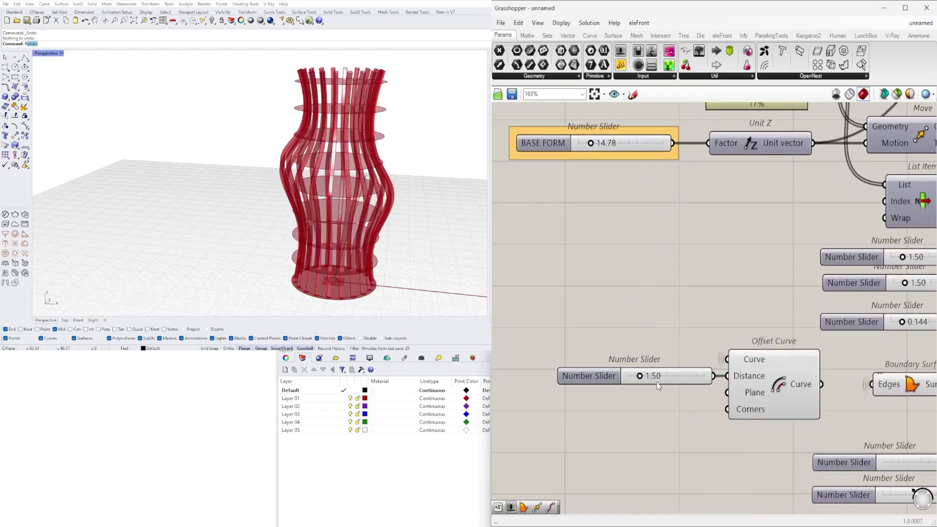
Raise the Offset Curve distance slider to about 9.13
scroll(633, 378, up, 4)
drag(631, 372, 736, 375)
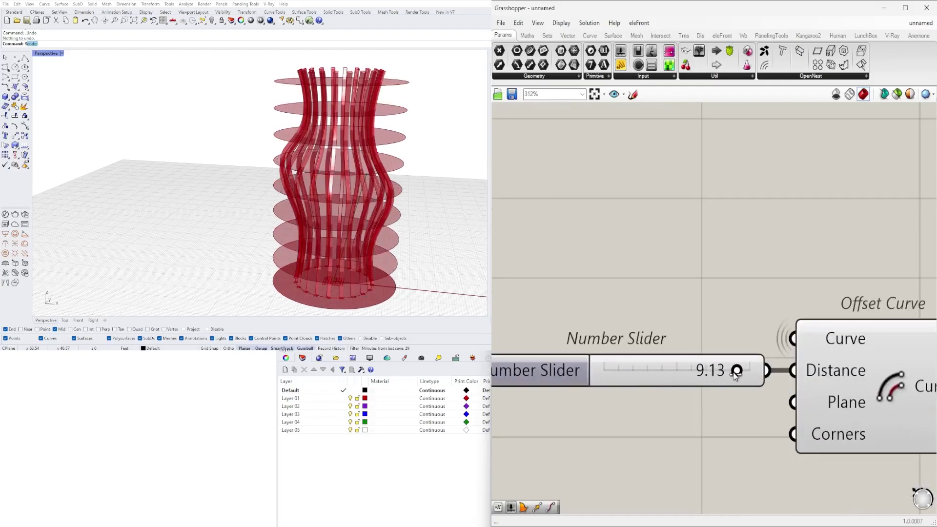
scroll(637, 409, down, 5)
scroll(638, 409, up, 2)
click(594, 367)
drag(592, 364, 618, 364)
click(806, 358)
scroll(806, 359, down, 5)
Locate the Move component that stacks the floor surfaces and examine its discs on the tower
right_drag(806, 358, 676, 359)
right_drag(806, 377, 691, 378)
scroll(692, 379, up, 2)
click(691, 379)
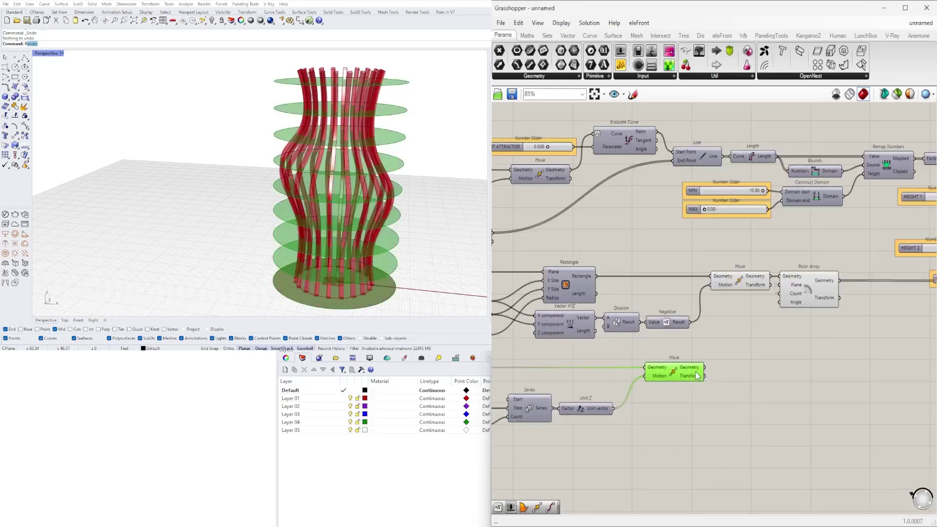
click(722, 372)
scroll(722, 372, down, 3)
scroll(725, 376, up, 5)
click(703, 385)
click(793, 369)
Add a Brep | Curve intersection component beside the floor Move and connect the moved surfaces to its Brep input
click(660, 36)
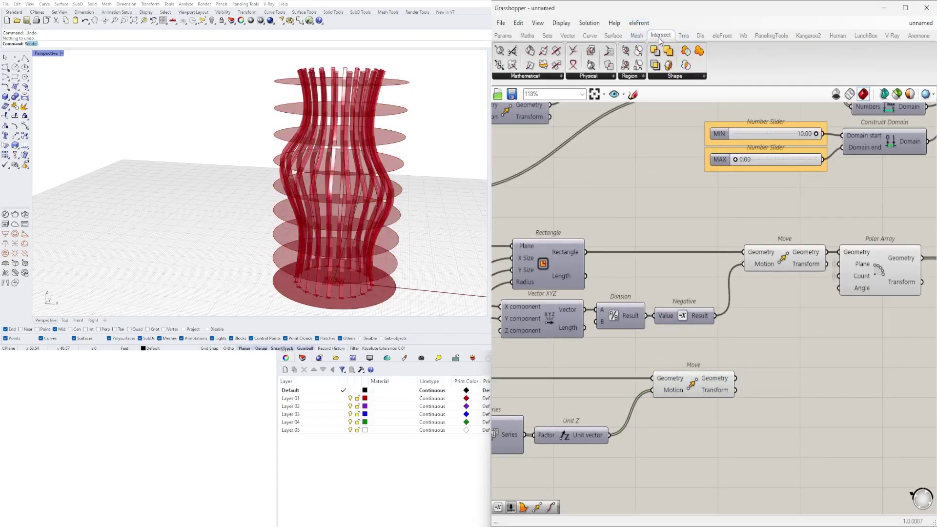
click(588, 80)
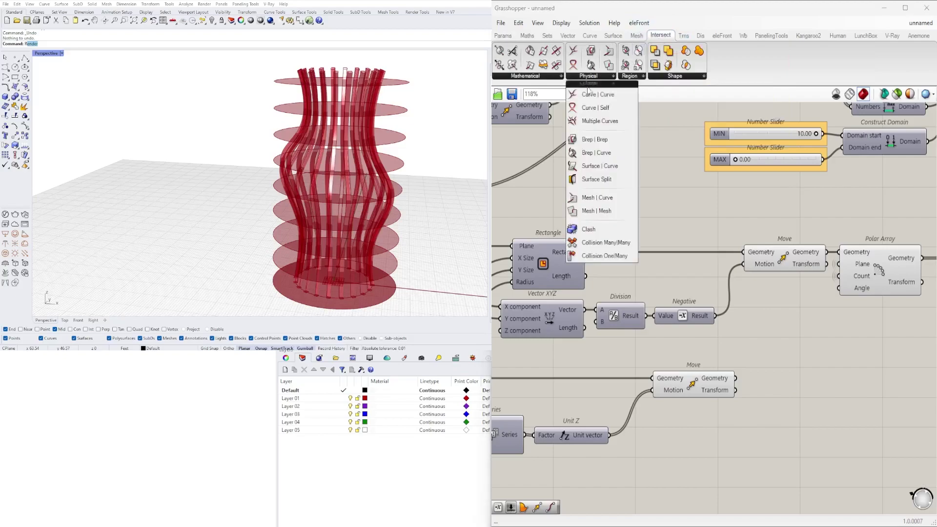
click(596, 152)
click(801, 358)
scroll(750, 376, up, 2)
click(704, 377)
right_drag(704, 377, 666, 384)
scroll(666, 384, up, 2)
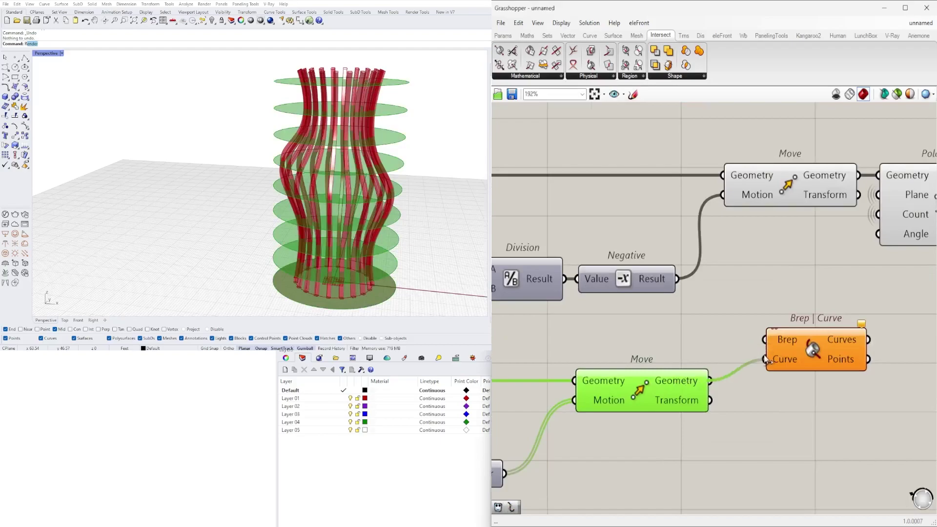
Relocate the Brep | Curve component to the end of the definition, just below Sweep1
scroll(799, 359, down, 3)
right_drag(799, 358, 638, 356)
drag(638, 357, 822, 369)
scroll(830, 379, down, 4)
right_drag(830, 378, 655, 358)
scroll(619, 341, down, 3)
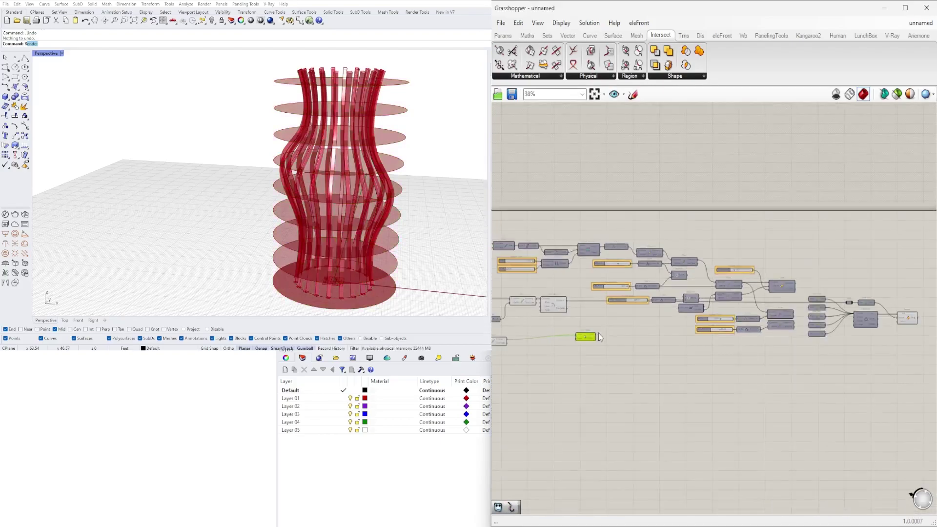
drag(592, 342, 922, 347)
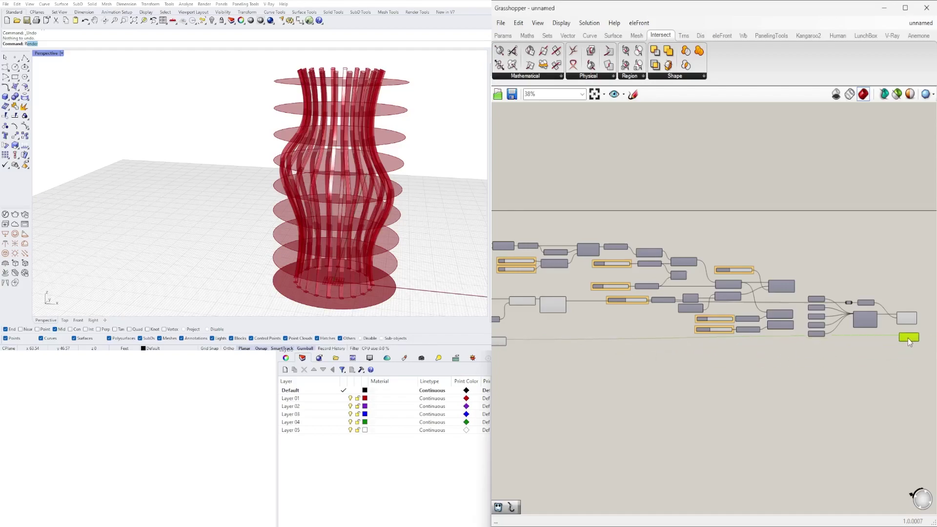
Connect the Interpolate curves to the Brep | Curve component's Curve input and inspect the intersections on the tower
scroll(908, 338, up, 5)
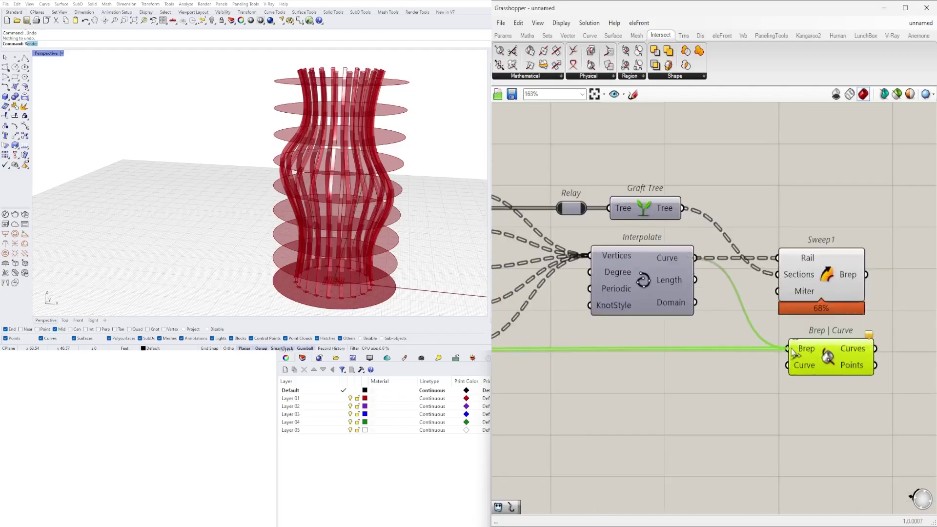
drag(794, 366, 791, 365)
mouse_move(350, 188)
right_down()
mouse_move(358, 149)
mouse_move(364, 183)
right_up()
scroll(337, 101, up, 7)
right_drag(337, 101, 389, 101)
Add a Circle Fit component after Brep | Curve and connect the Curves output to its Points input
scroll(697, 302, down, 3)
right_drag(703, 305, 675, 309)
drag(754, 322, 751, 323)
double_click(814, 351)
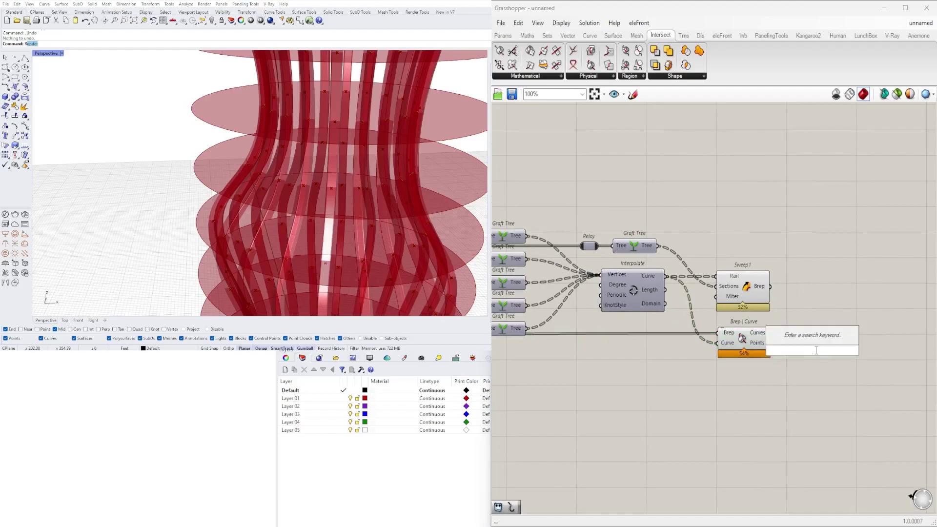
text(CIR)
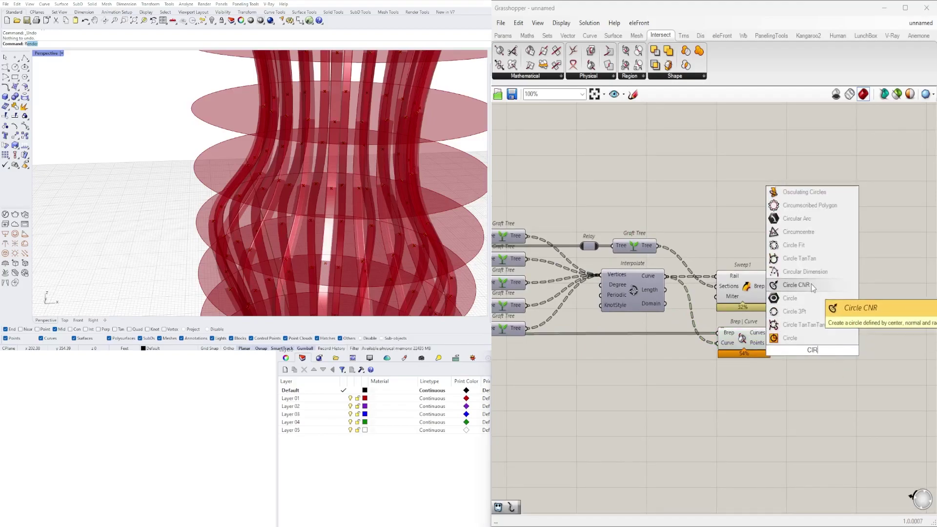
click(810, 247)
scroll(770, 337, up, 4)
drag(773, 330, 827, 327)
Try flattening the Circle Fit's Points input, clear the flattening again and move the component farther from Brep | Curve
right_click(810, 330)
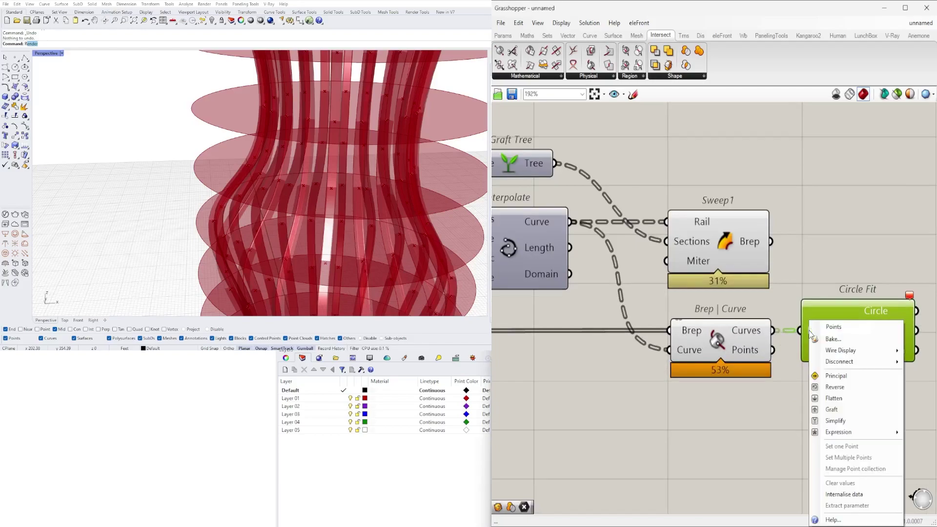
click(834, 398)
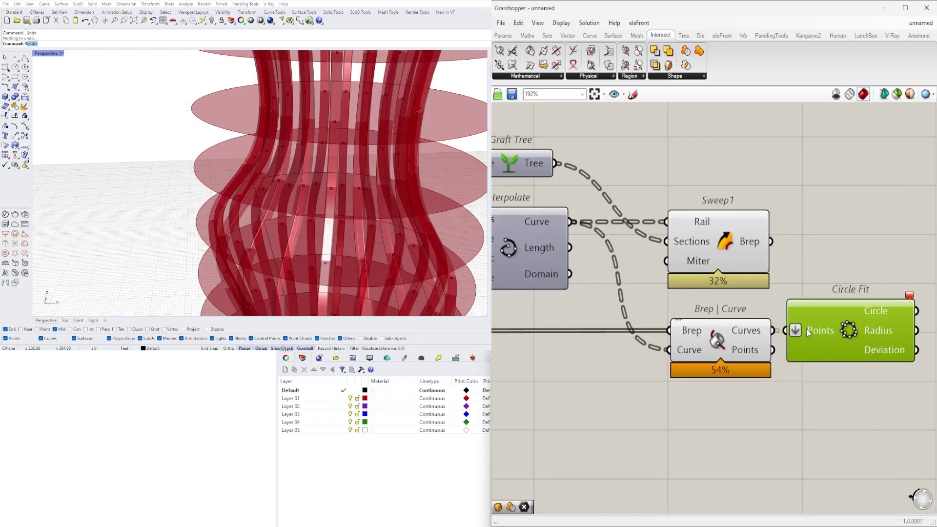
right_click(807, 329)
click(834, 398)
drag(821, 333, 879, 338)
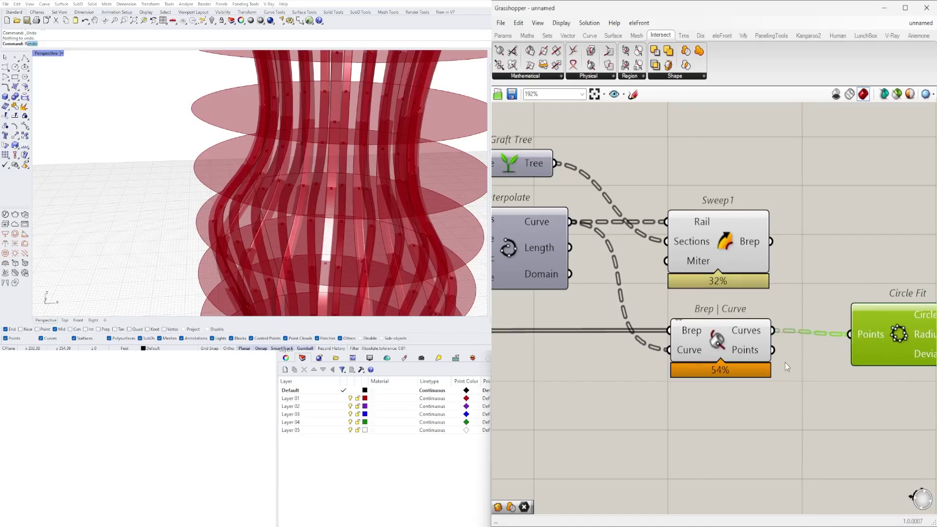
Delete the Circle Fit component connected to the Curves output
scroll(795, 362, down, 3)
right_drag(869, 351, 804, 358)
scroll(804, 358, up, 2)
click(728, 386)
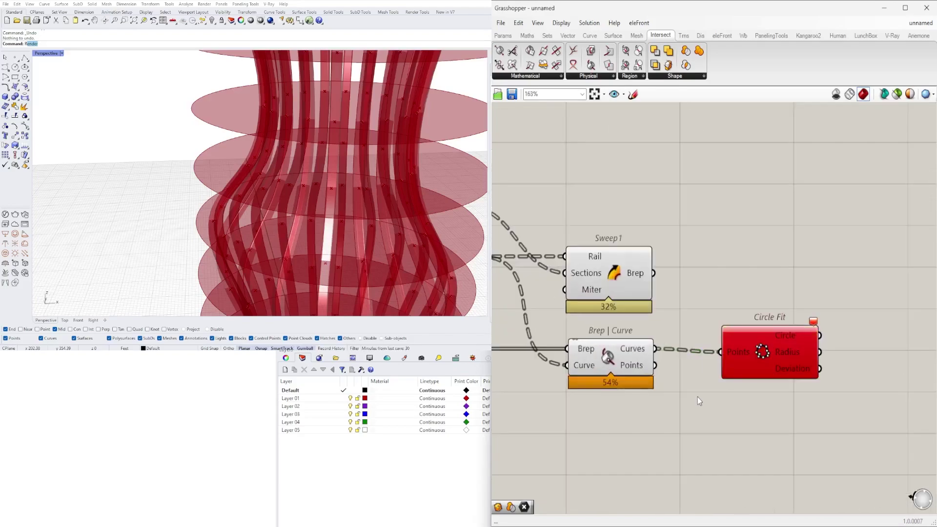
drag(767, 358, 840, 354)
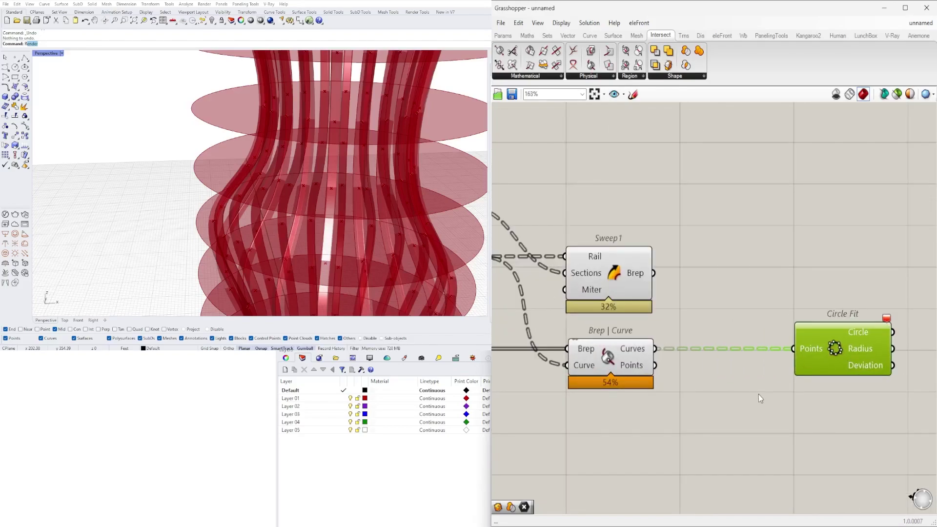
key(Delete)
Add an Interpolate component beside Brep | Curve and connect the Curves output to its Vertices input
click(609, 362)
scroll(345, 229, down, 2)
right_drag(345, 230, 385, 210)
scroll(713, 360, up, 2)
double_click(712, 359)
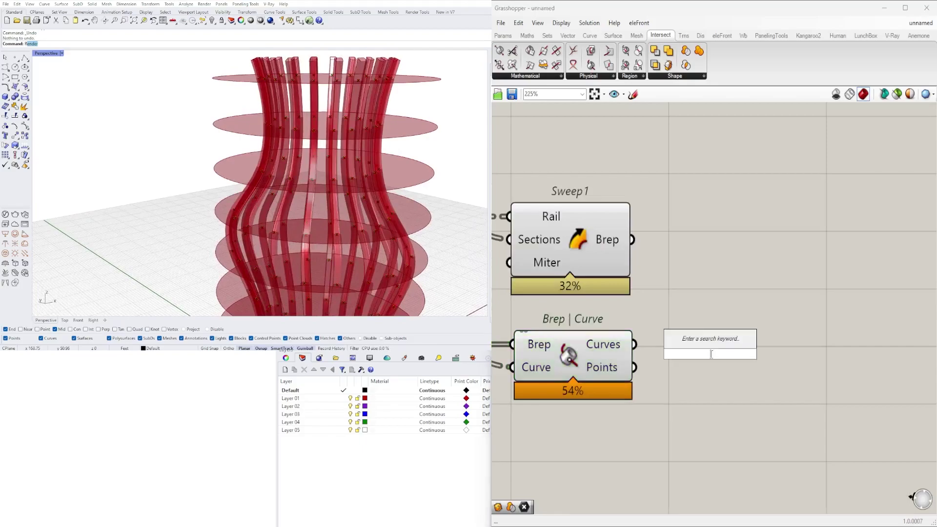
double_click(744, 362)
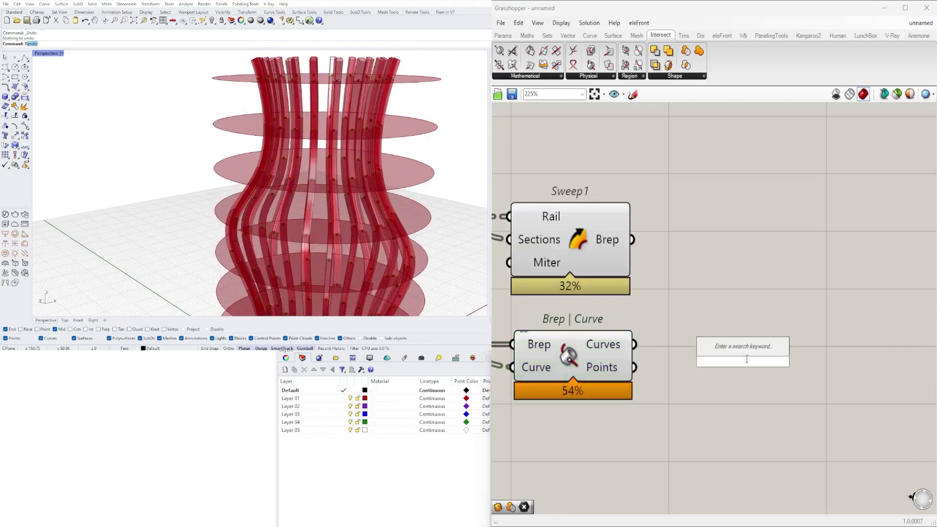
text(INTER)
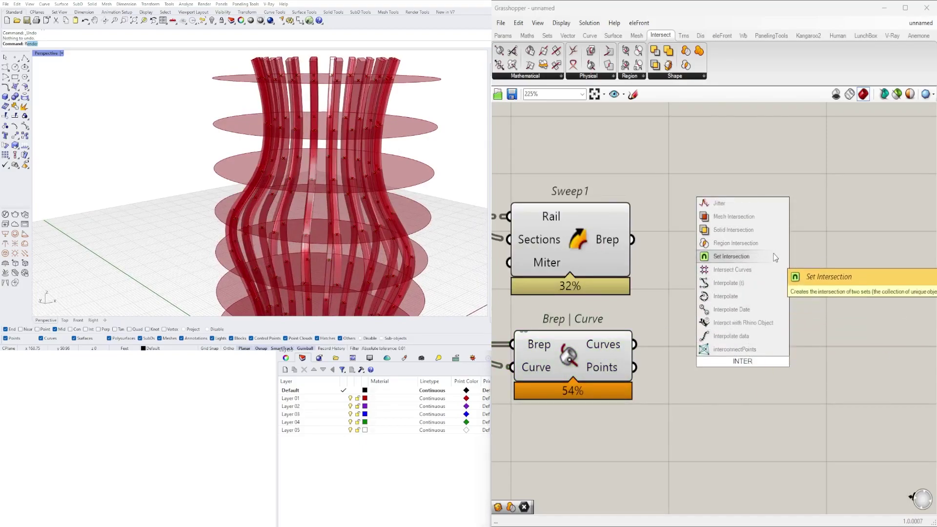
click(747, 297)
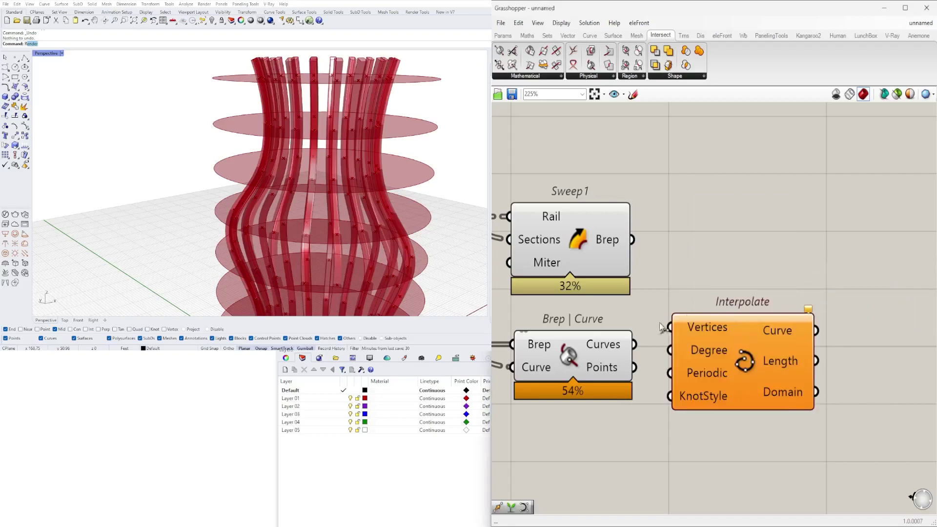
drag(667, 328, 785, 364)
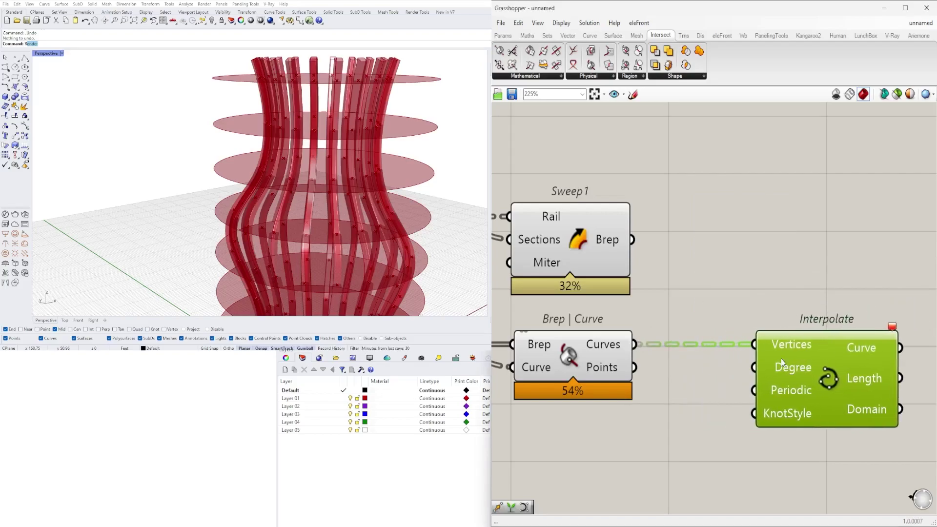
Insert a Graft Tree component between the Brep | Curve's Curves output and the Interpolate's Vertices input
double_click(683, 292)
text(GRAFT)
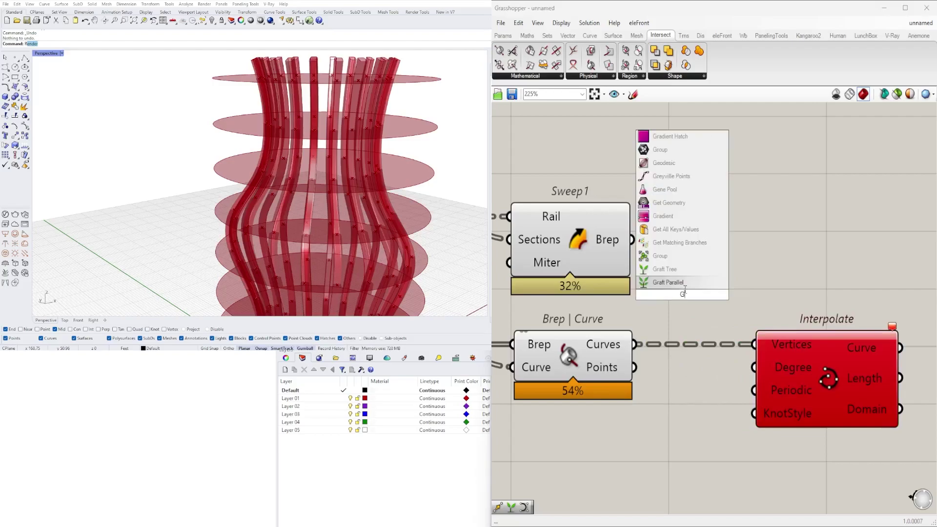
click(674, 283)
drag(635, 345, 630, 295)
drag(759, 345, 759, 344)
drag(686, 290, 704, 339)
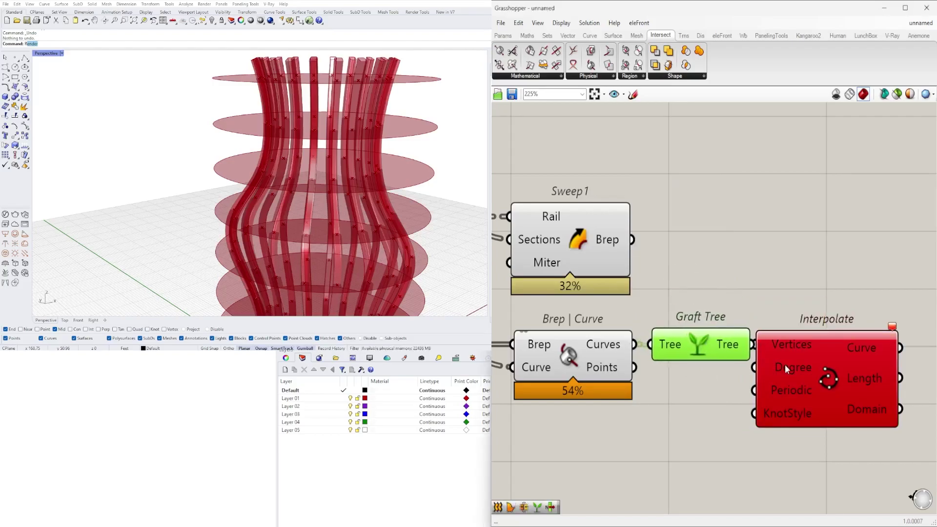
Remove the Graft Tree, reconnect the Curves output directly to the Interpolate's Vertices input and flatten that input
drag(803, 369, 860, 369)
click(719, 346)
key(Delete)
drag(634, 344, 812, 345)
right_click(844, 347)
click(868, 409)
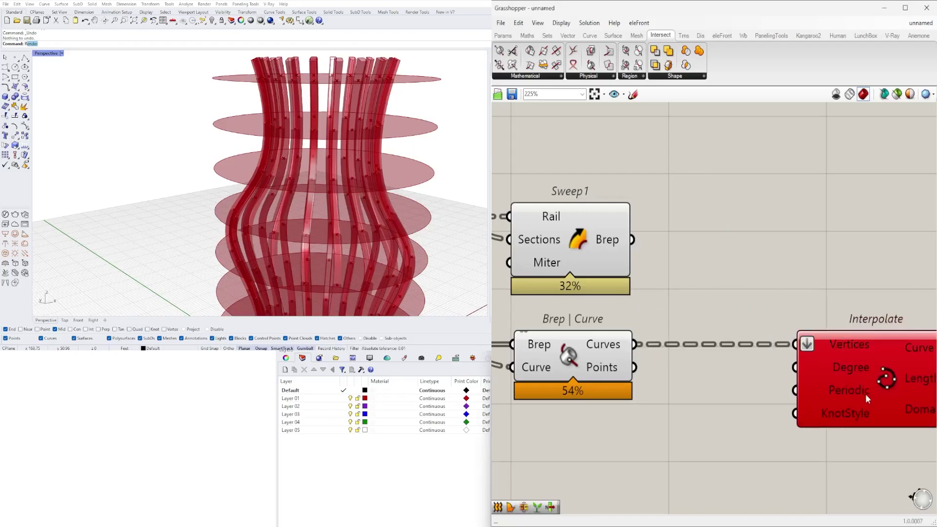
Examine the Brep | Curve intersection points on the tower and delete the Interpolate component after it
right_drag(862, 346, 715, 324)
click(729, 365)
right_drag(729, 365, 898, 365)
click(646, 340)
right_drag(348, 237, 287, 525)
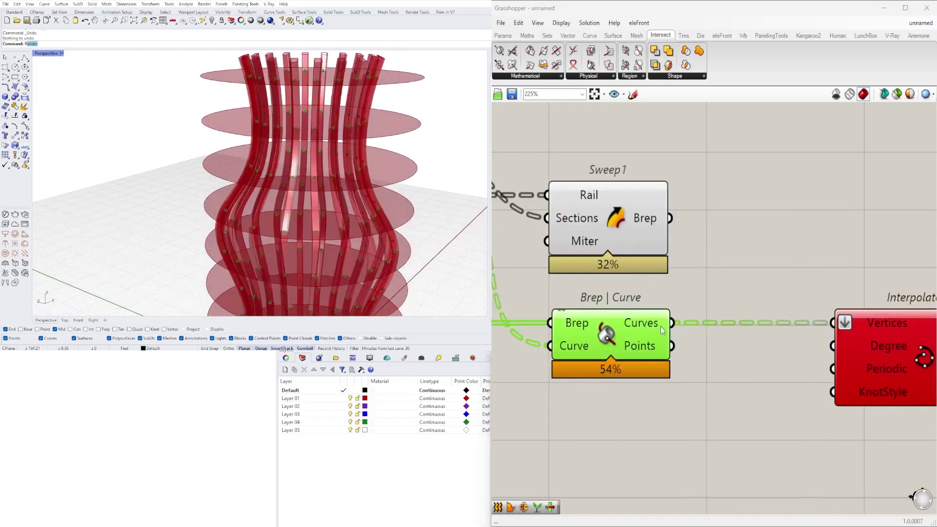
scroll(627, 309, down, 3)
drag(843, 423, 801, 302)
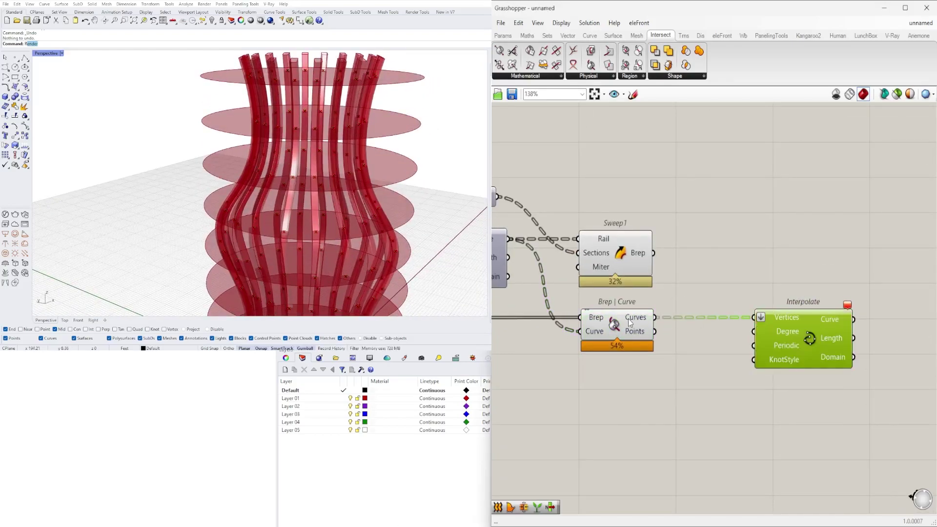
right_drag(628, 320, 675, 320)
key(Delete)
Flatten the Curve input of the Brep | Curve component and graft its Brep input
scroll(625, 323, up, 3)
right_click(649, 339)
click(674, 398)
click(684, 324)
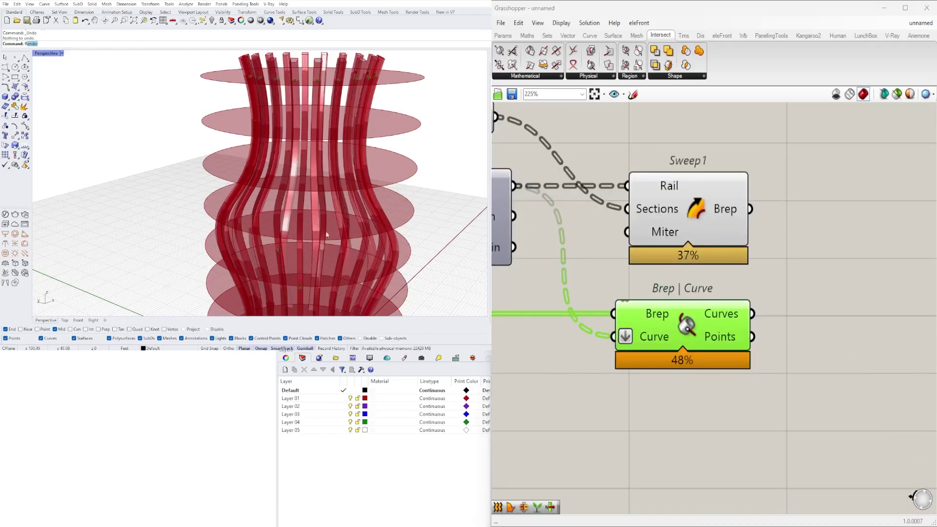
scroll(359, 234, down, 4)
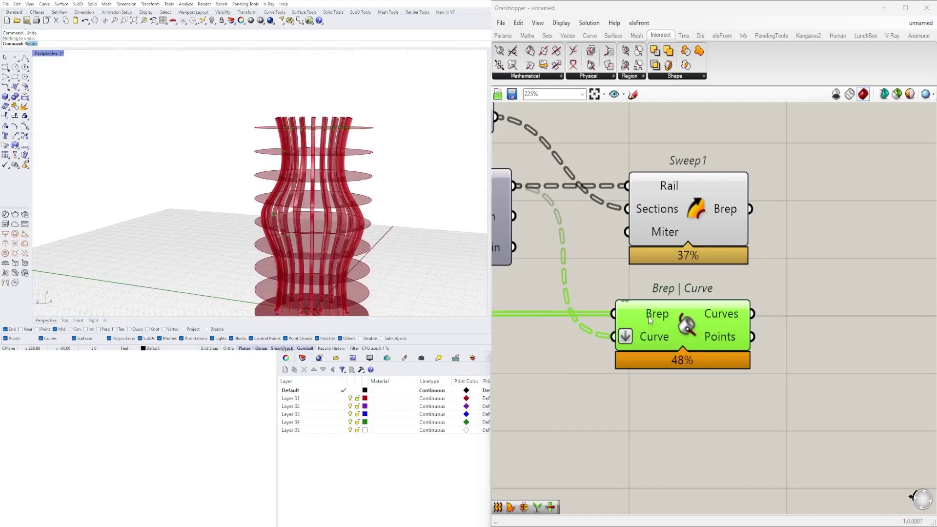
right_click(649, 319)
click(681, 403)
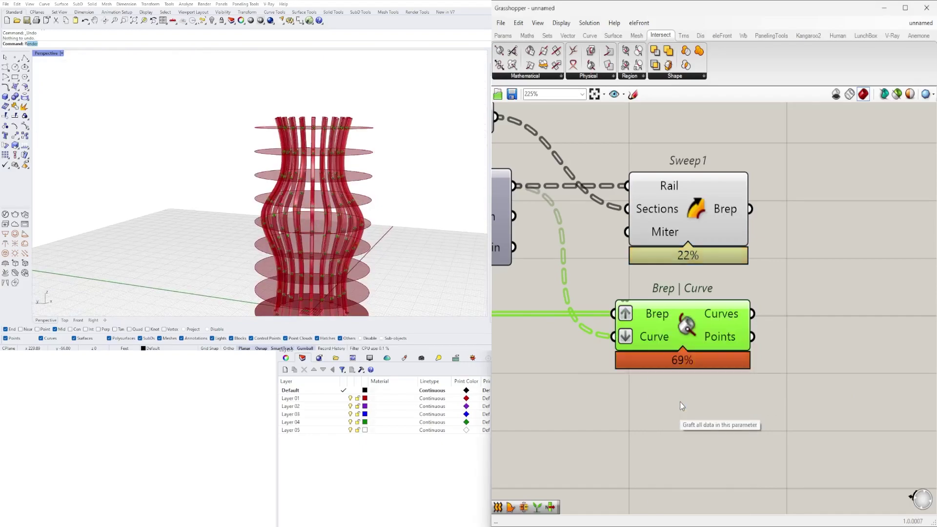
scroll(881, 310, up, 2)
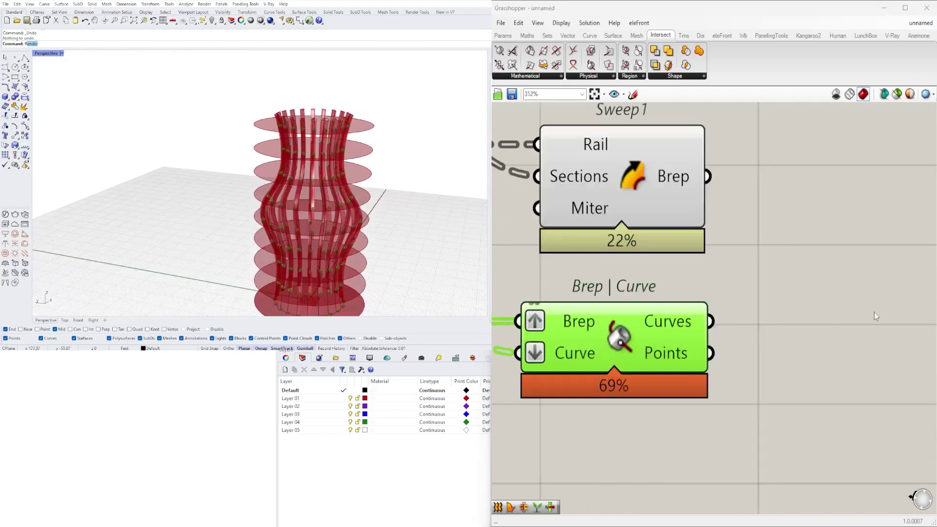
Add a Circle Fit component and connect the Brep | Curve's Points output to its Points input
double_click(790, 367)
text(CIR)
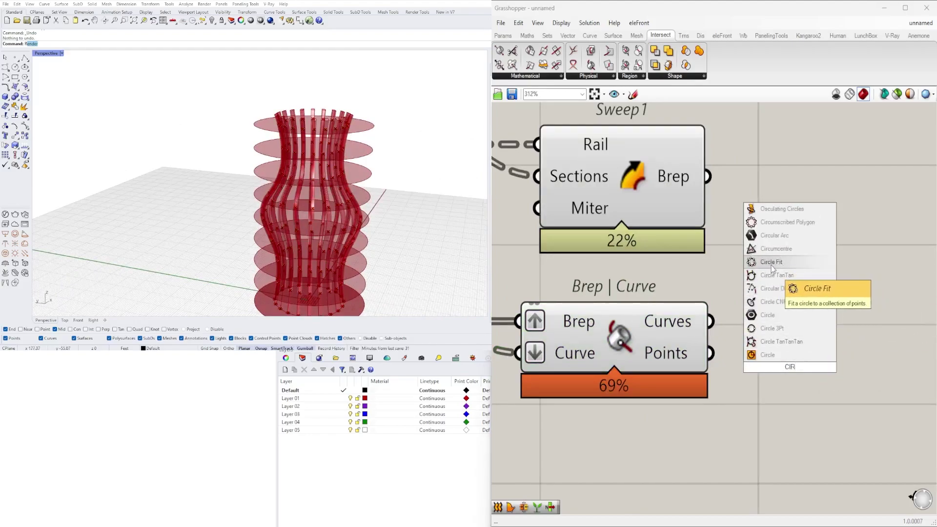
click(779, 263)
drag(773, 363, 835, 357)
scroll(723, 353, down, 2)
right_drag(703, 353, 651, 358)
drag(659, 359, 742, 358)
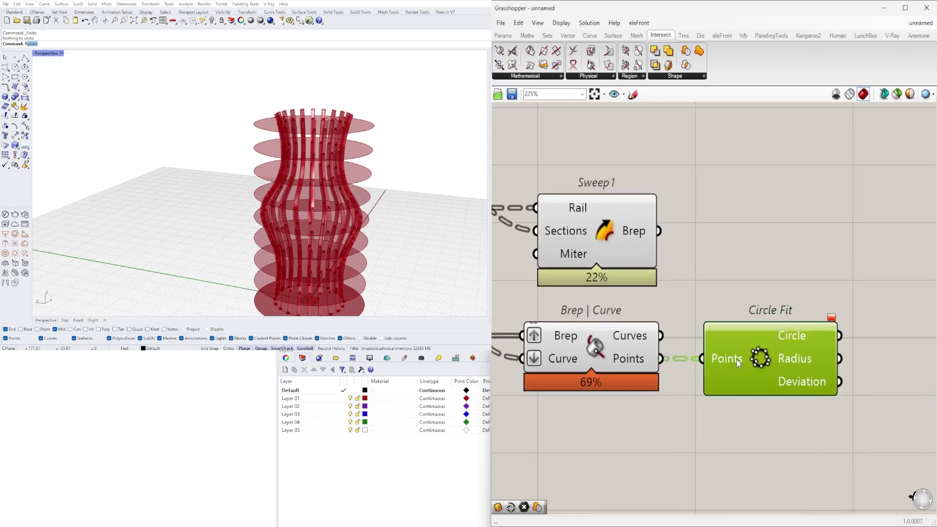
Flatten the Circle Fit's Points input and move the component away to make room before it
right_click(737, 359)
click(760, 398)
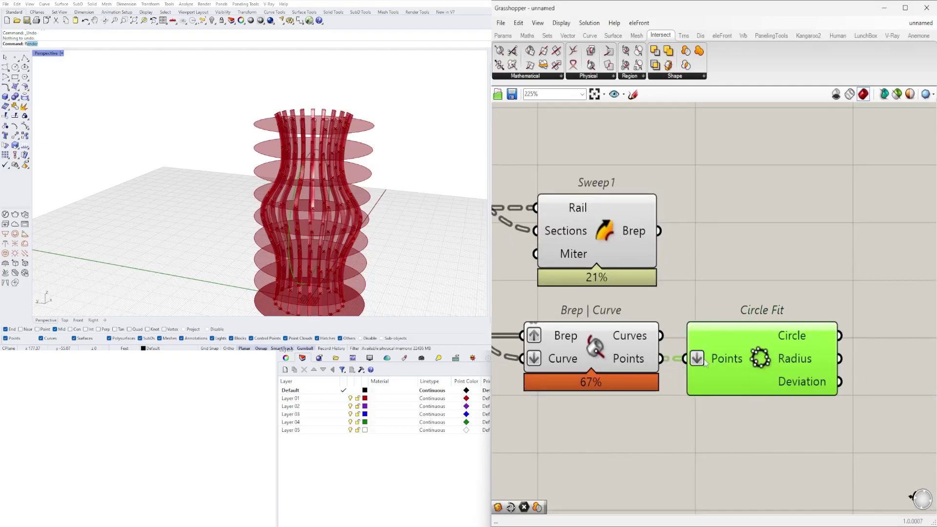
drag(780, 356, 917, 356)
Insert a Graft Tree component between the Brep | Curve's Points output and the Circle Fit
double_click(734, 415)
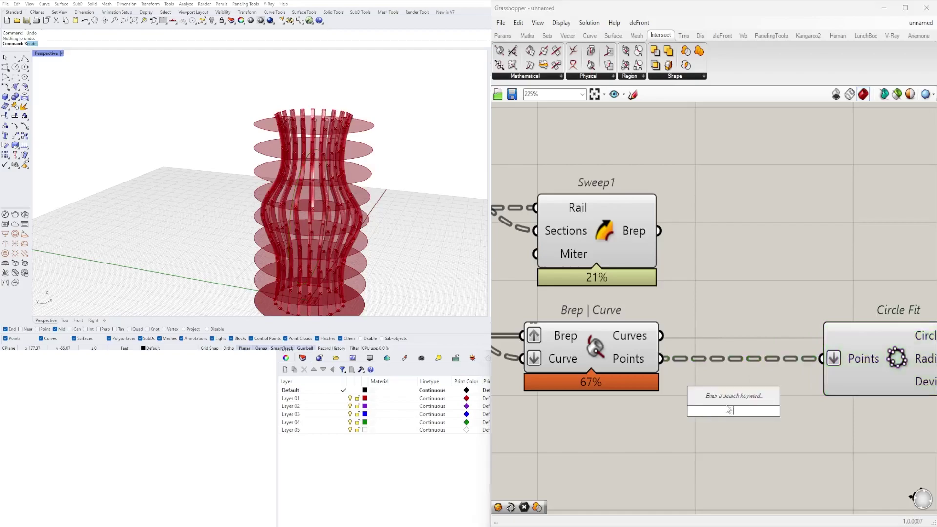
text(GR)
key(Up)
key(Return)
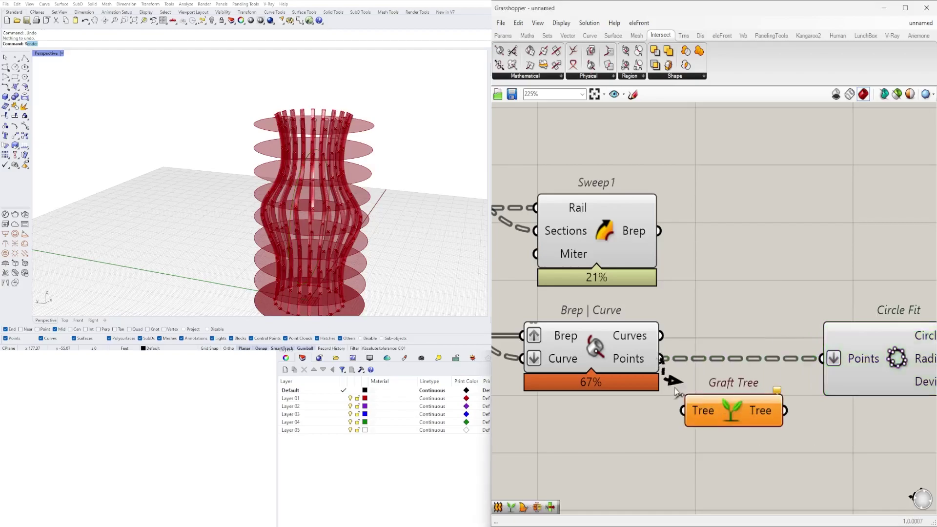
drag(672, 387, 683, 410)
drag(755, 412, 772, 362)
Clear the flattening on the Circle Fit's Points input and delete the Circle Fit component
right_click(833, 360)
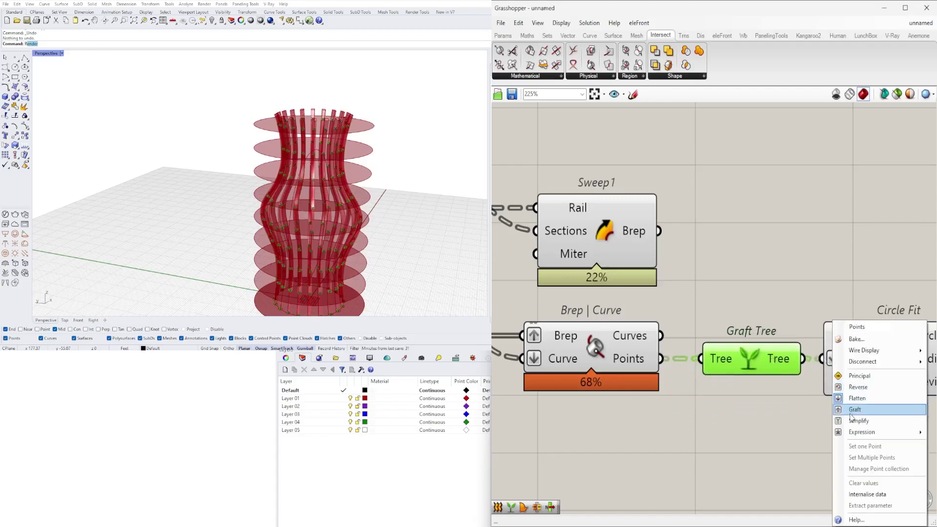
click(851, 398)
right_drag(872, 405, 744, 378)
drag(783, 337, 798, 336)
key(Right)
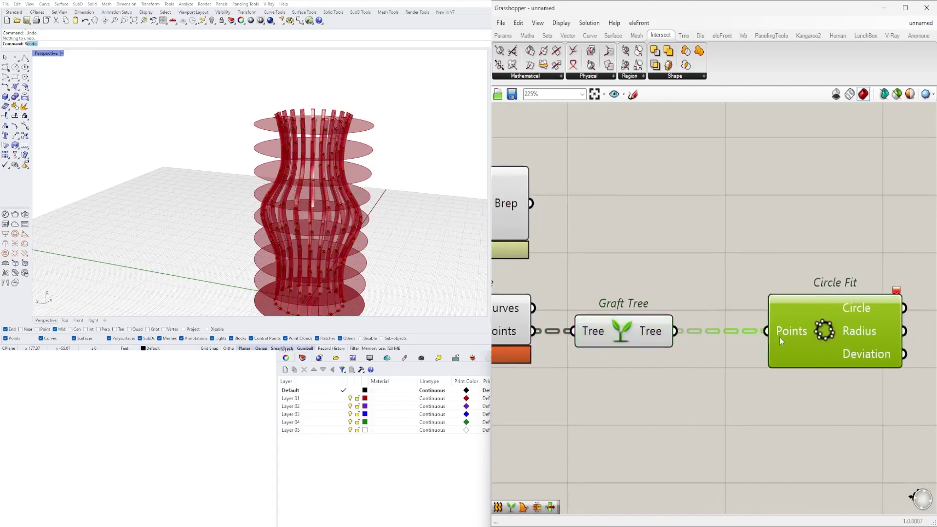
key(Delete)
Add an Interpolate component and connect the Graft Tree output to its Vertices input
scroll(250, 219, up, 5)
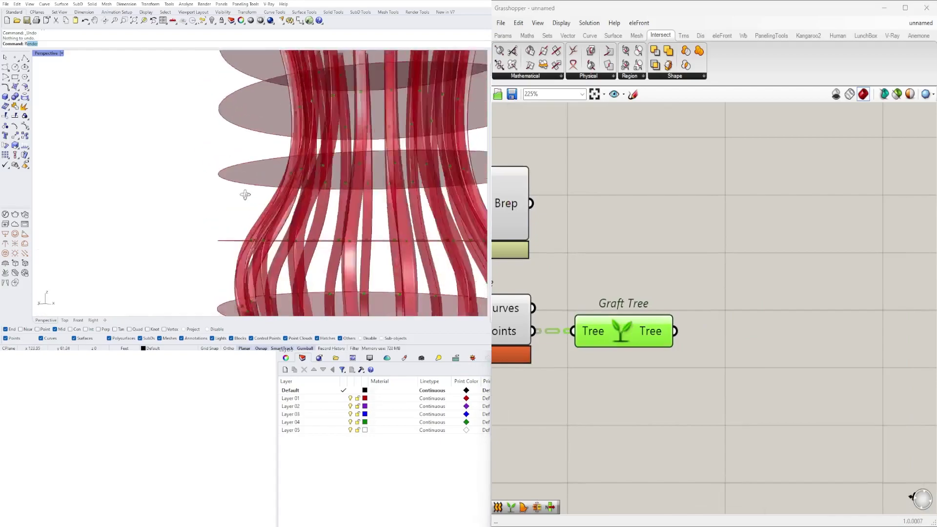
double_click(778, 365)
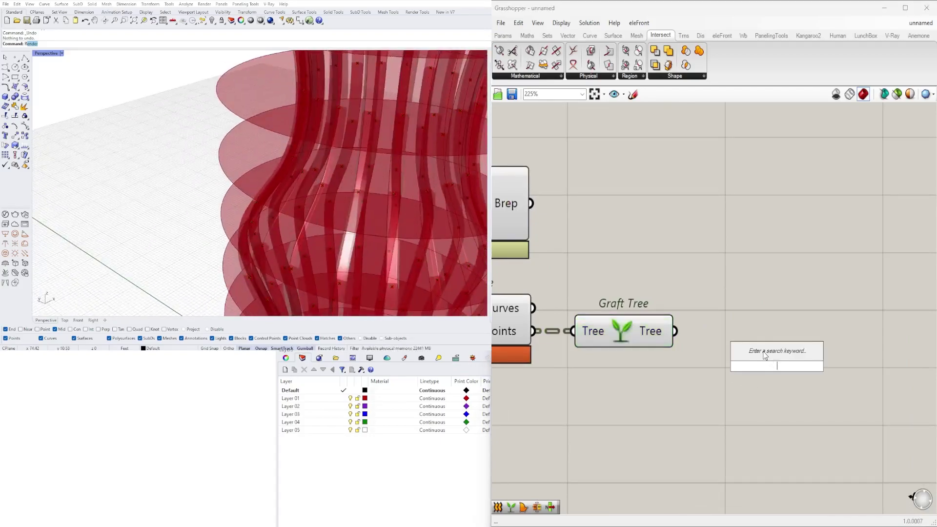
scroll(730, 383, down, 3)
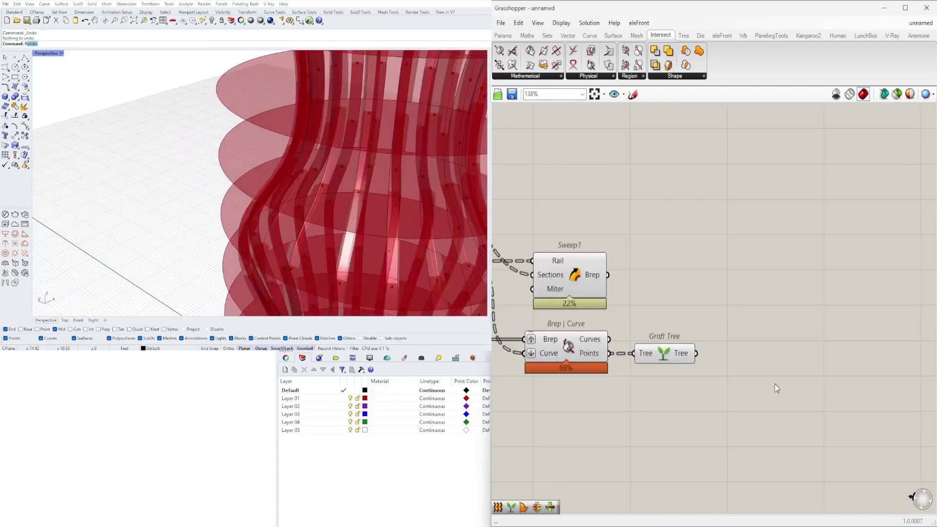
double_click(775, 385)
text(INTER)
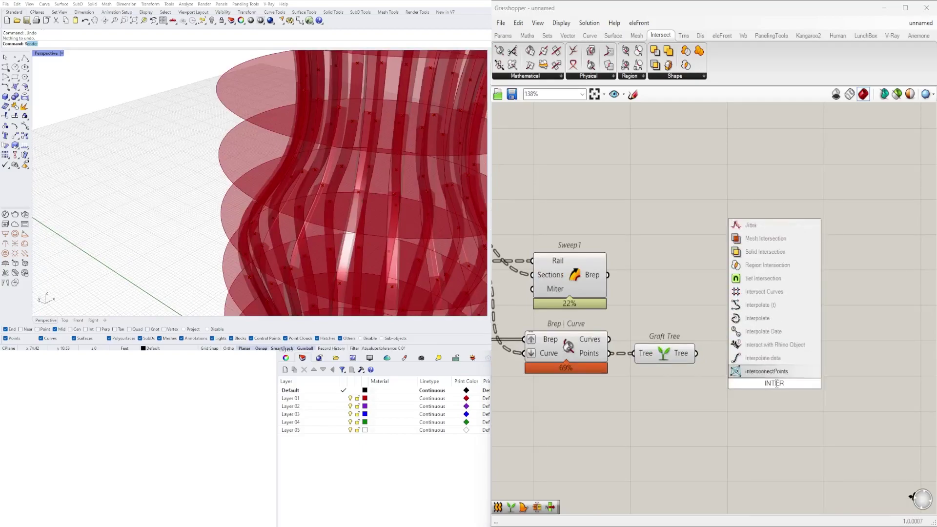
click(770, 320)
drag(695, 359, 776, 371)
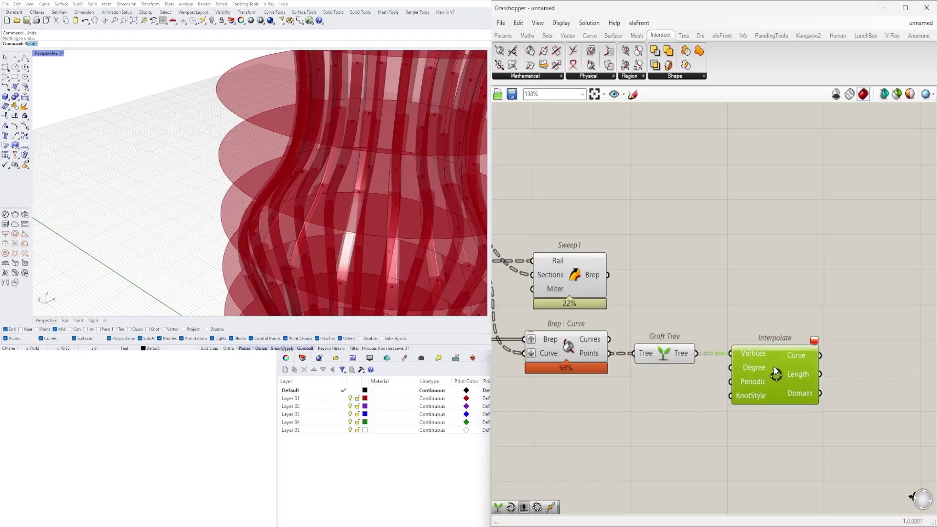
Flatten the Interpolate's Vertices input and inspect the resulting curve on the tower floors
right_click(755, 355)
click(792, 397)
scroll(312, 175, down, 5)
right_drag(322, 186, 191, 183)
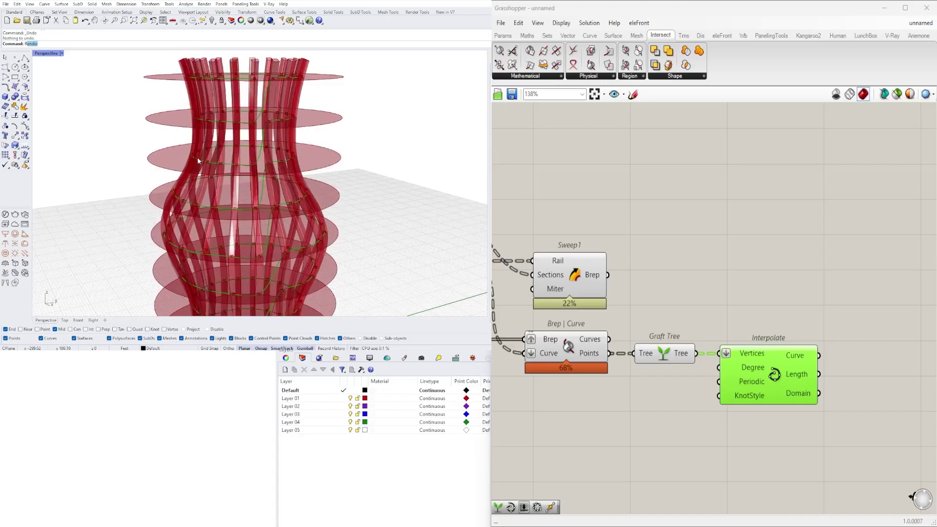
scroll(349, 178, down, 6)
mouse_move(349, 179)
right_down()
mouse_move(309, 188)
mouse_move(360, 185)
right_up()
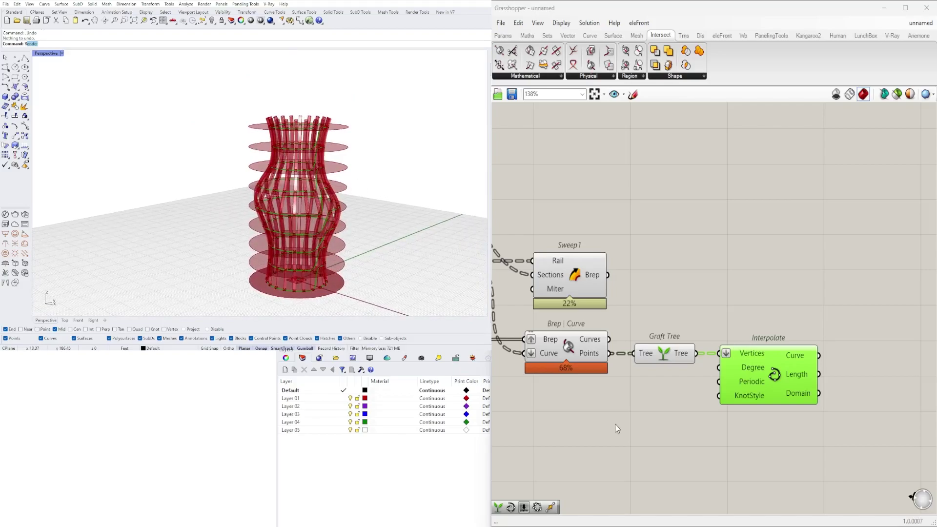
Delete the floor-outline Interpolate, its Graft Tree and the Brep | Curve intersection component
scroll(762, 425, up, 1)
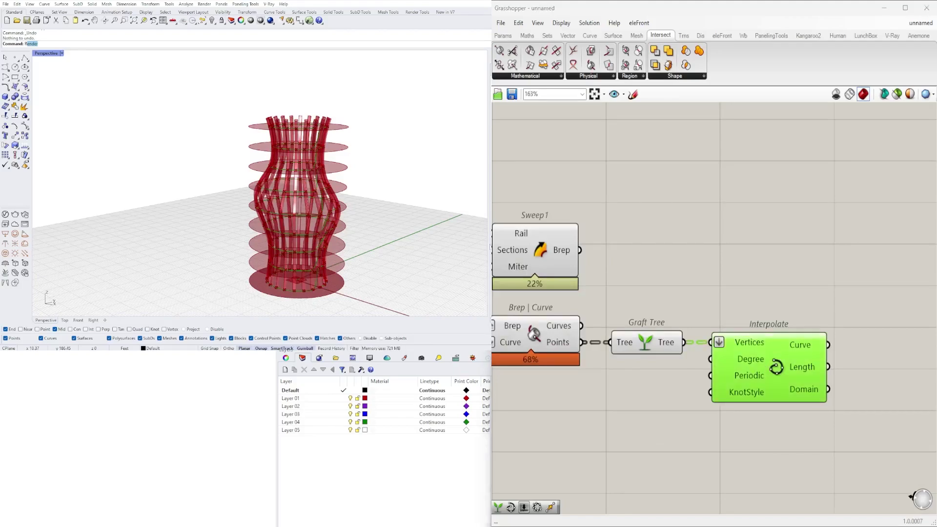
right_drag(694, 407, 738, 356)
drag(854, 394, 687, 254)
right_drag(681, 287, 738, 285)
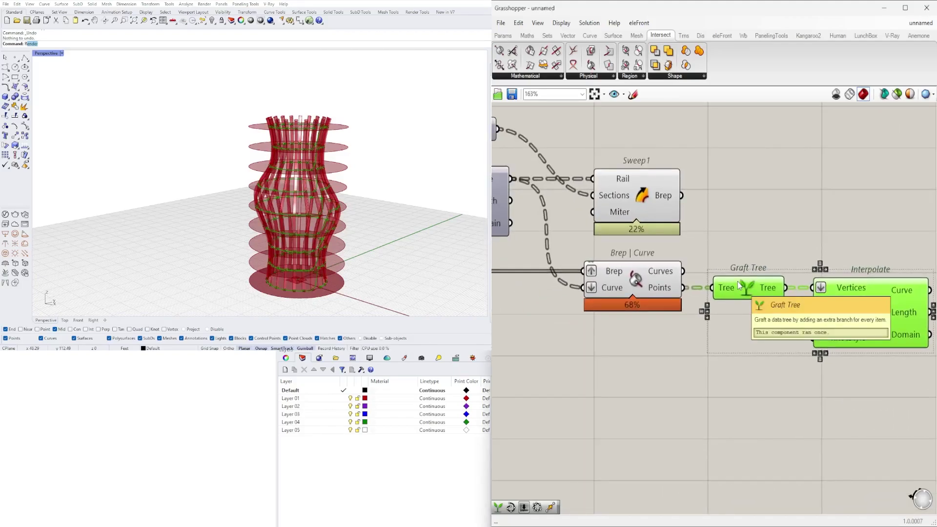
key(Delete)
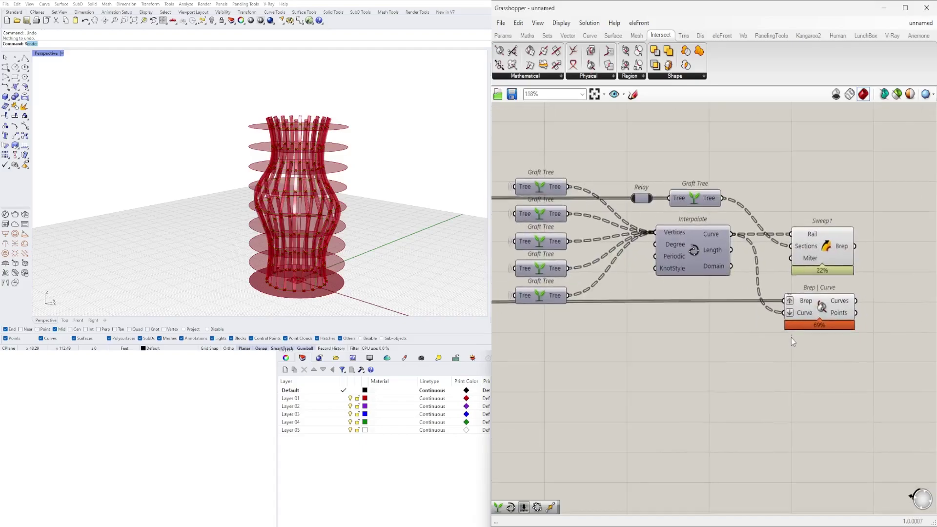
click(808, 306)
key(Delete)
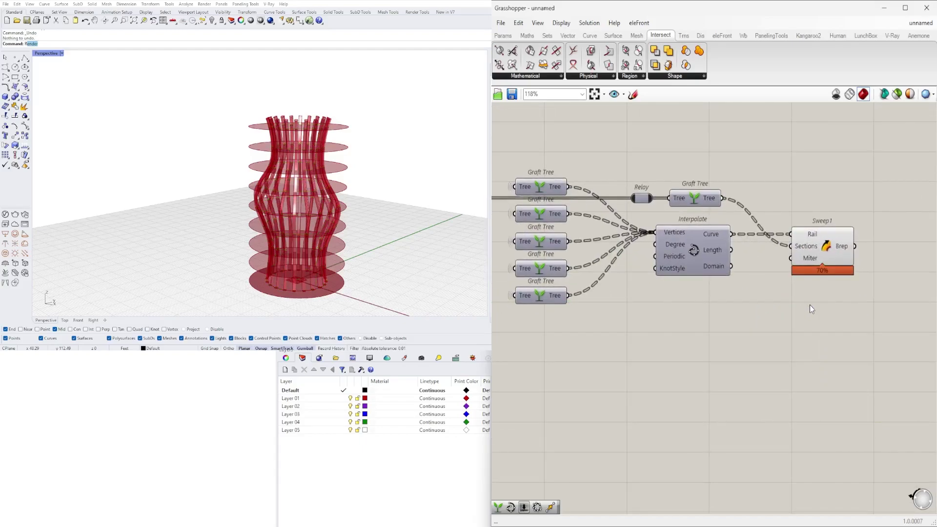
Examine how the stacked floor surfaces from the Move component cross the swept members in the tower's upper part
scroll(810, 305, down, 4)
right_drag(773, 347, 932, 359)
scroll(710, 344, up, 3)
click(709, 344)
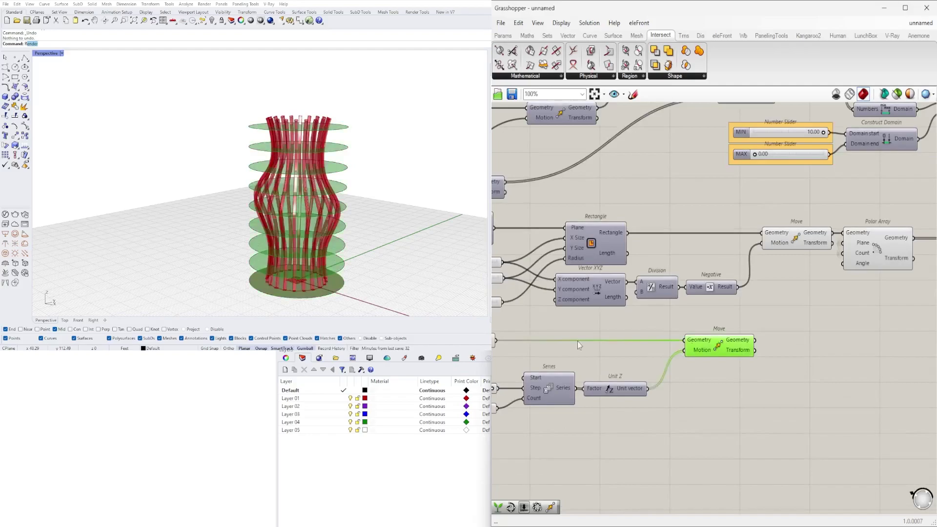
scroll(291, 202, up, 6)
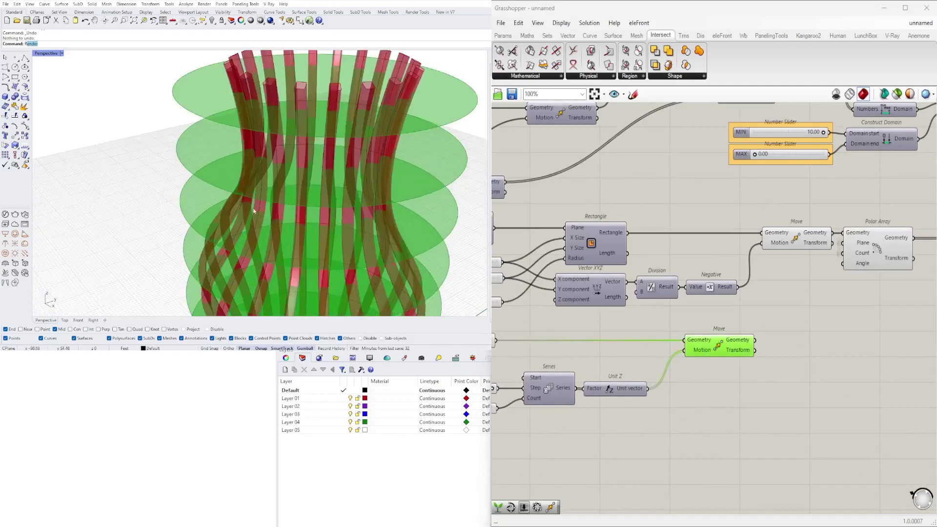
scroll(213, 199, up, 4)
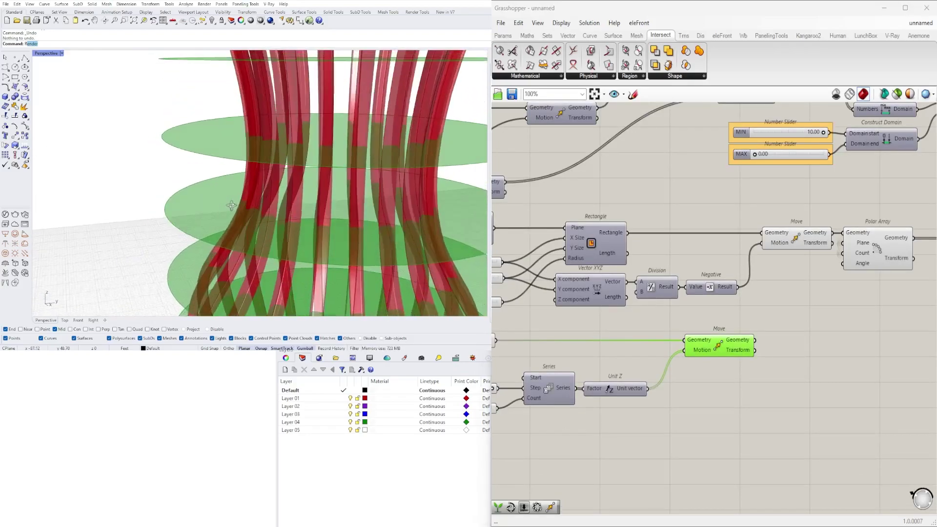
scroll(658, 314, down, 5)
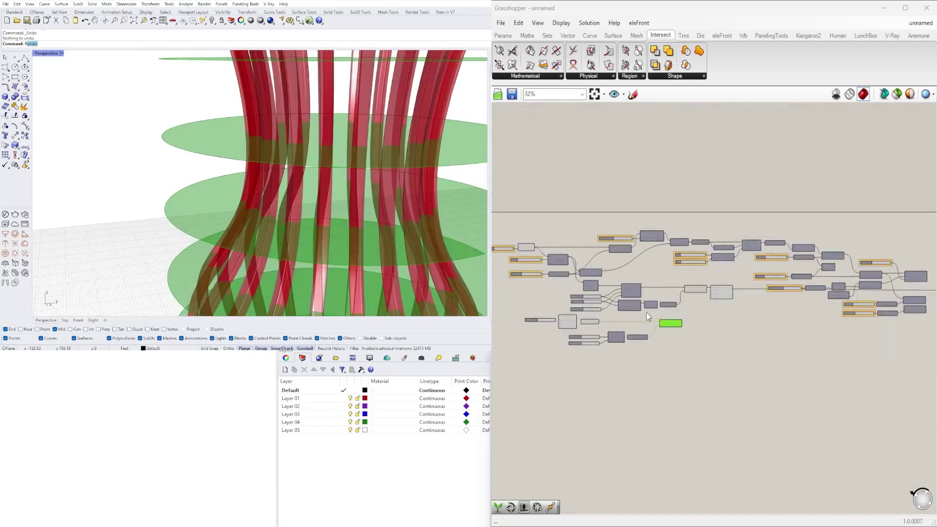
scroll(594, 292, up, 4)
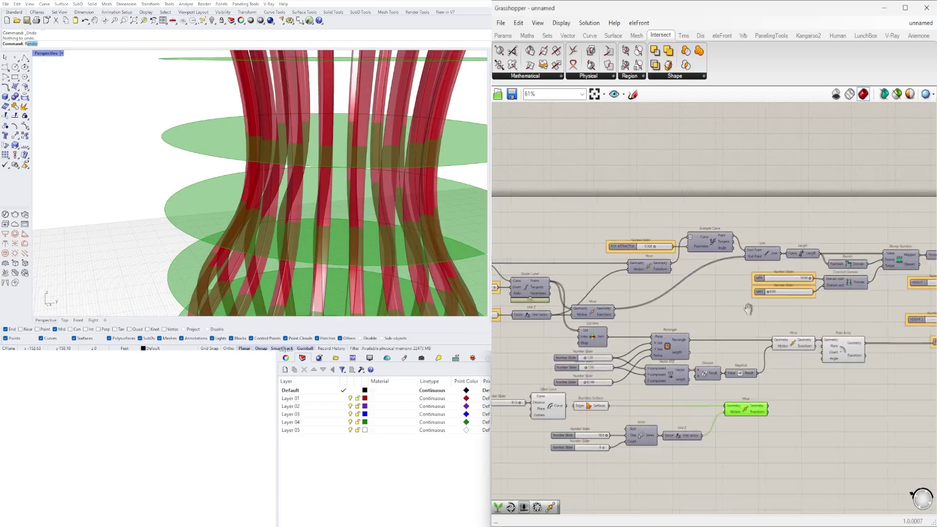
scroll(688, 397, up, 4)
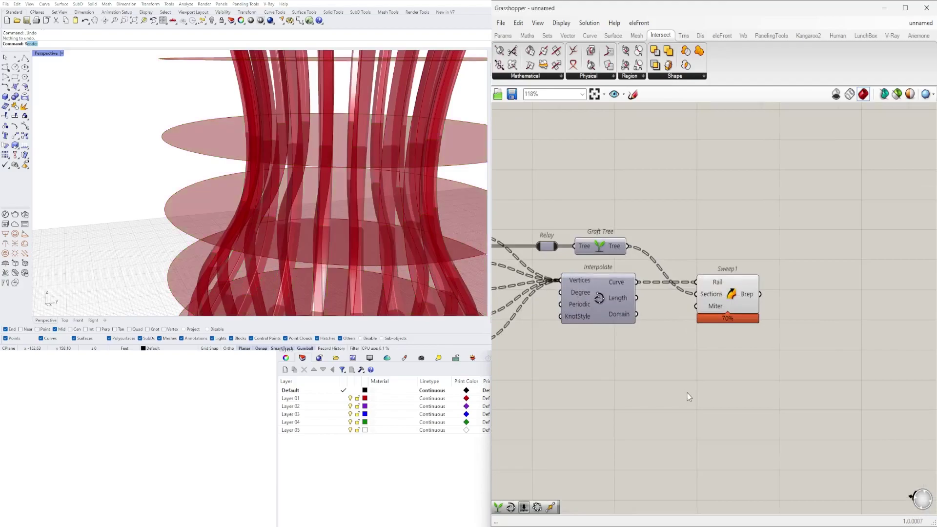
Add a Loft component, connect the Interpolate Curve output to its Curves input and flatten that input
double_click(690, 388)
text(loft)
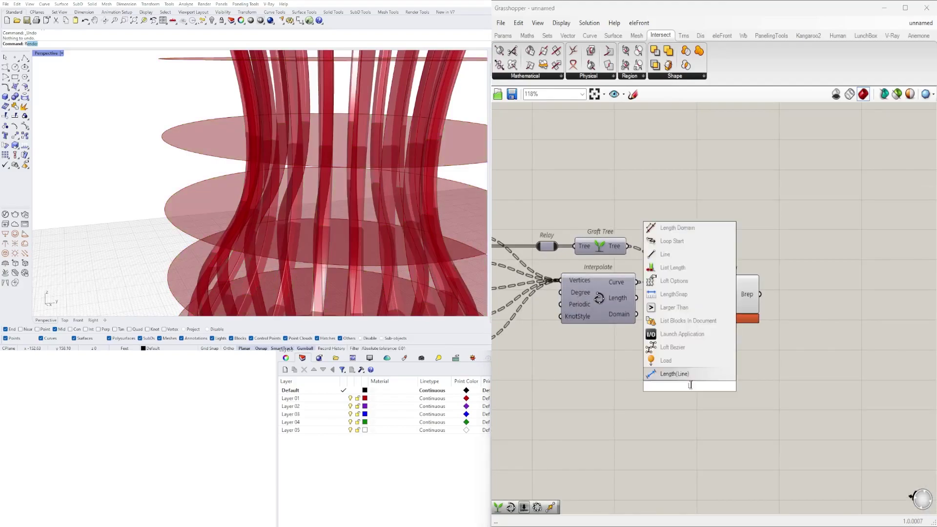
key(Return)
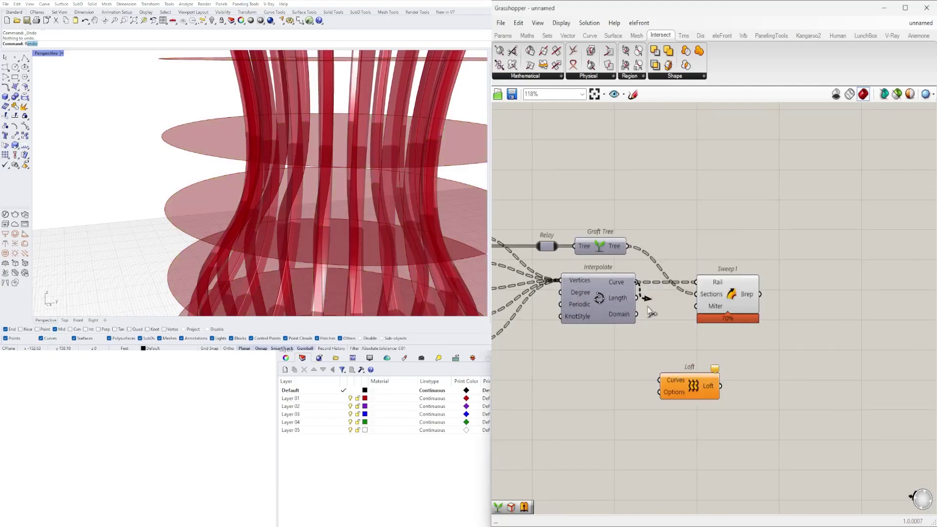
right_click(672, 379)
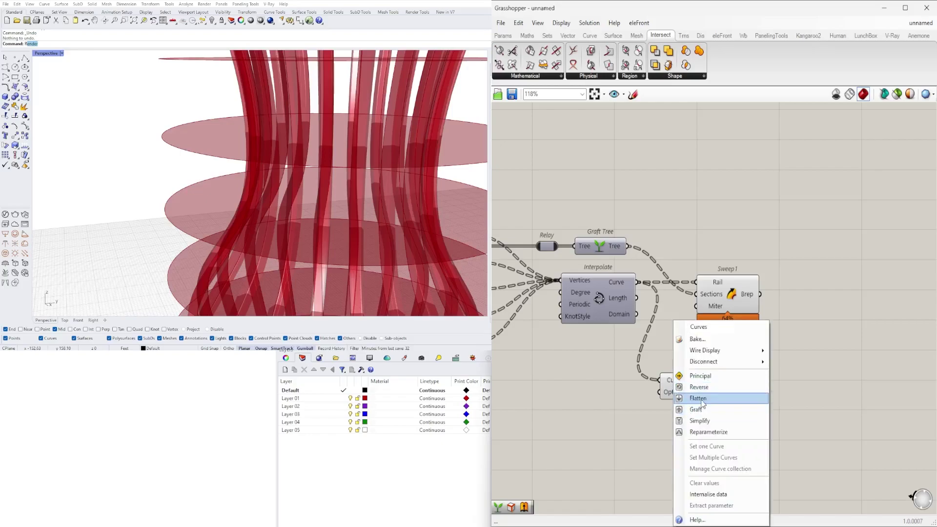
click(718, 398)
Enable the Closed loft option on the Loft's Options input and check the surface around the tower
scroll(683, 398, up, 4)
right_click(668, 394)
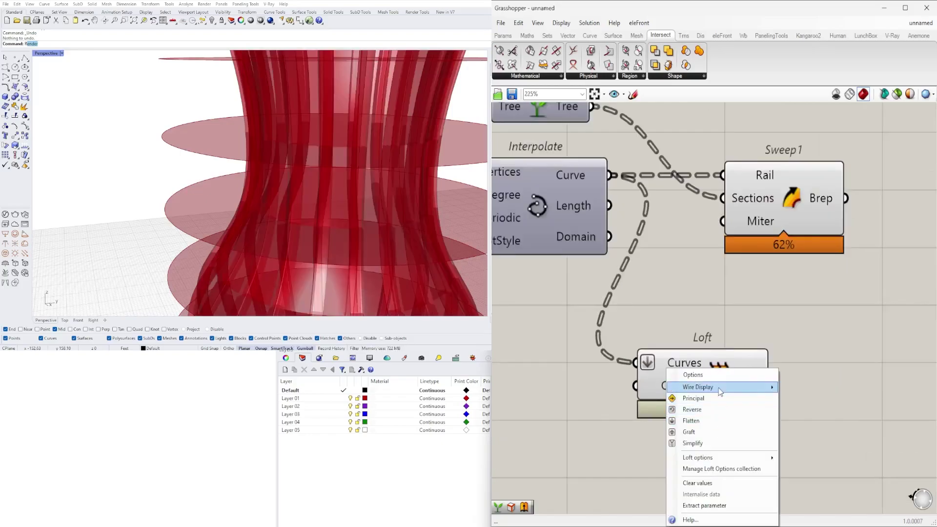
mouse_move(738, 458)
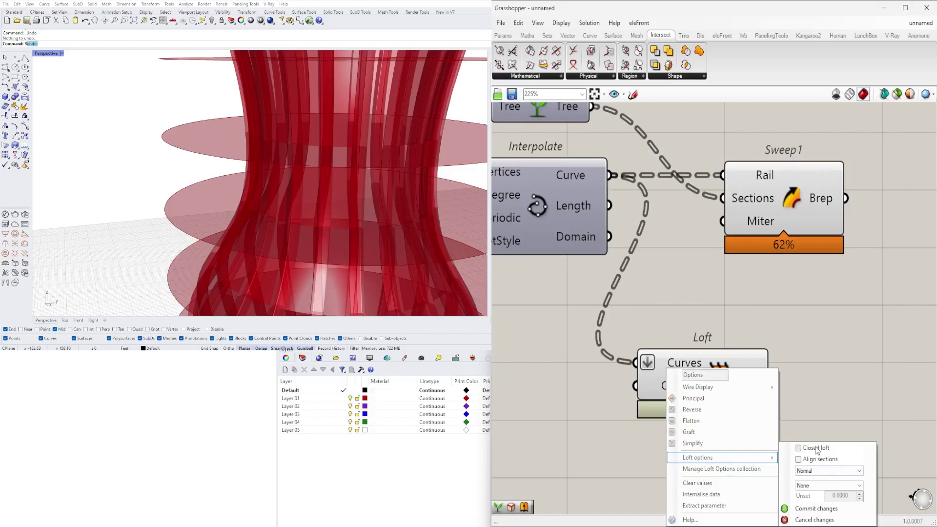
click(719, 373)
scroll(317, 209, down, 9)
right_drag(317, 209, 337, 246)
right_click(676, 398)
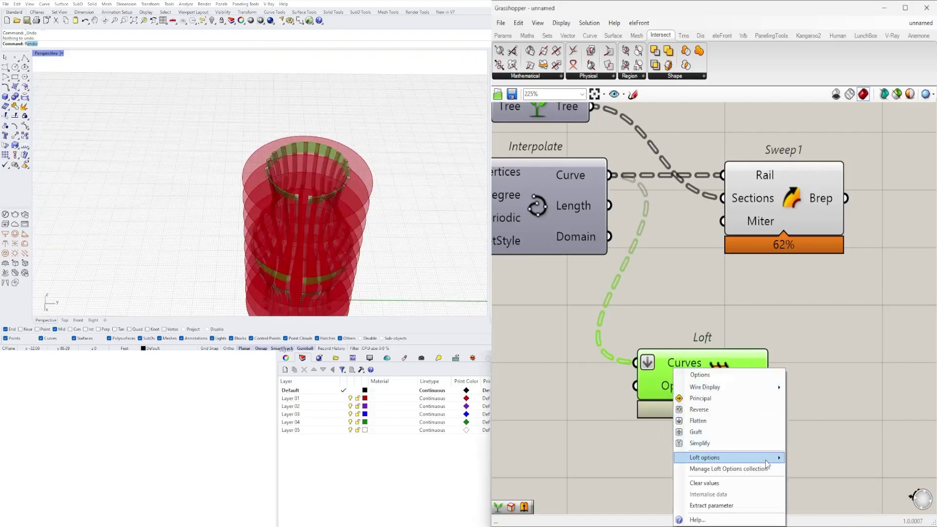
mouse_move(732, 457)
click(816, 448)
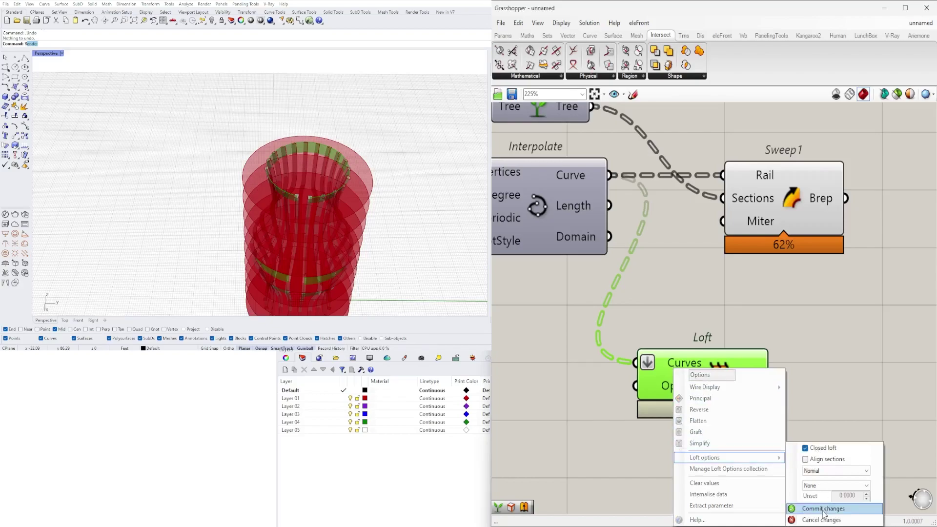
click(824, 509)
right_drag(376, 234, 374, 195)
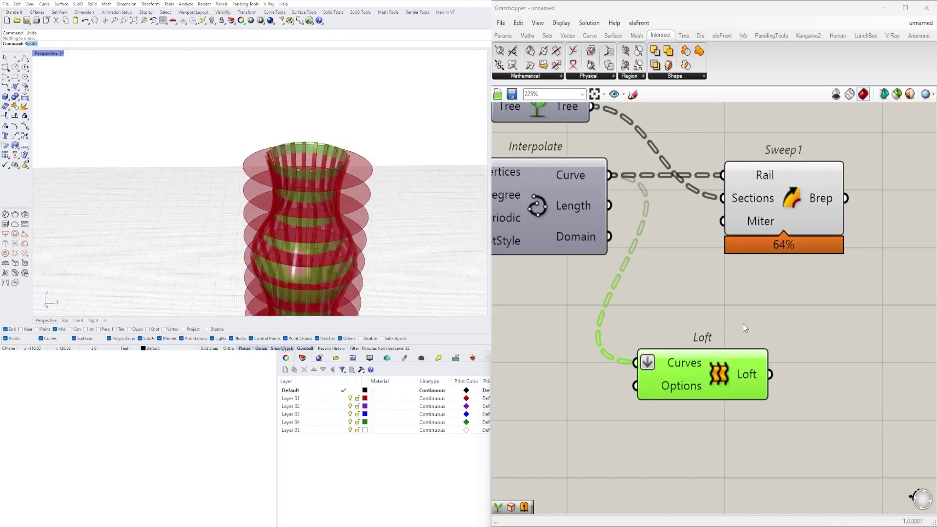
scroll(743, 323, down, 3)
click(842, 336)
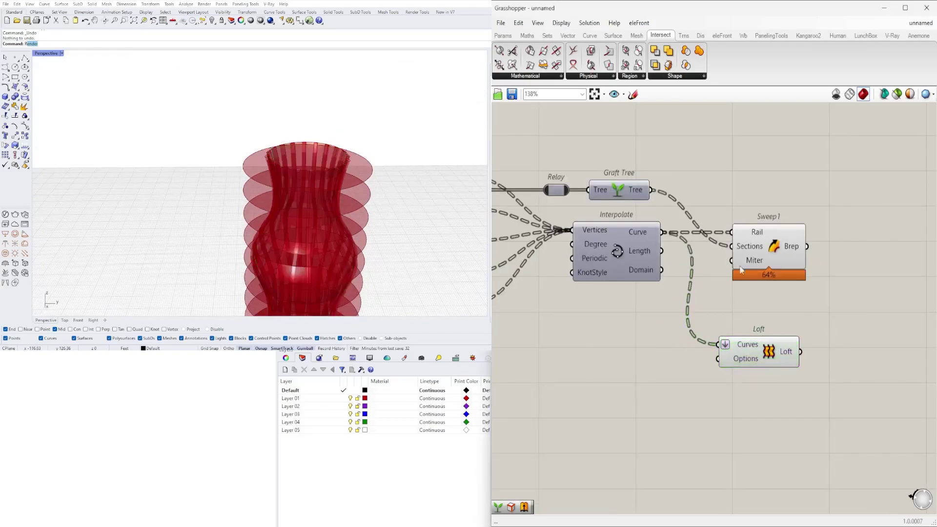
Add a Brep | Brep intersection component beside the Loft and connect the Loft output to its Brep B input
click(601, 78)
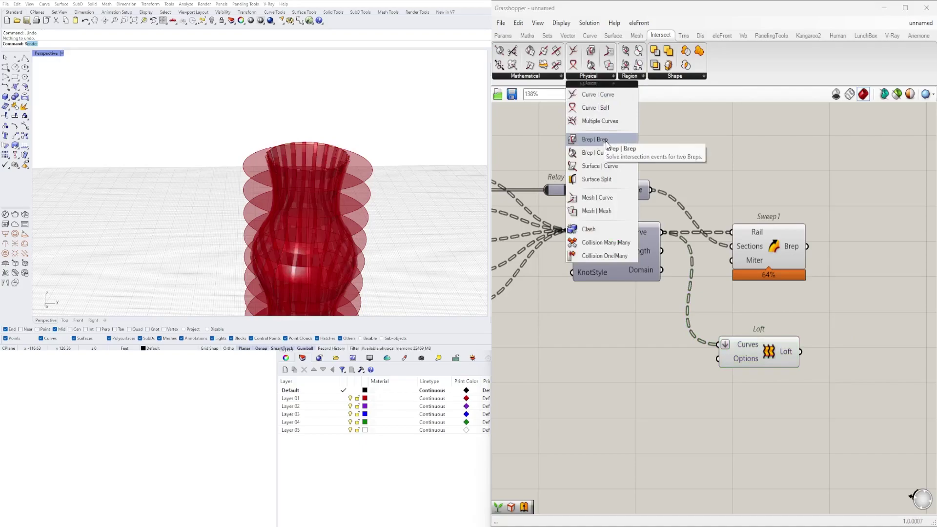
click(760, 359)
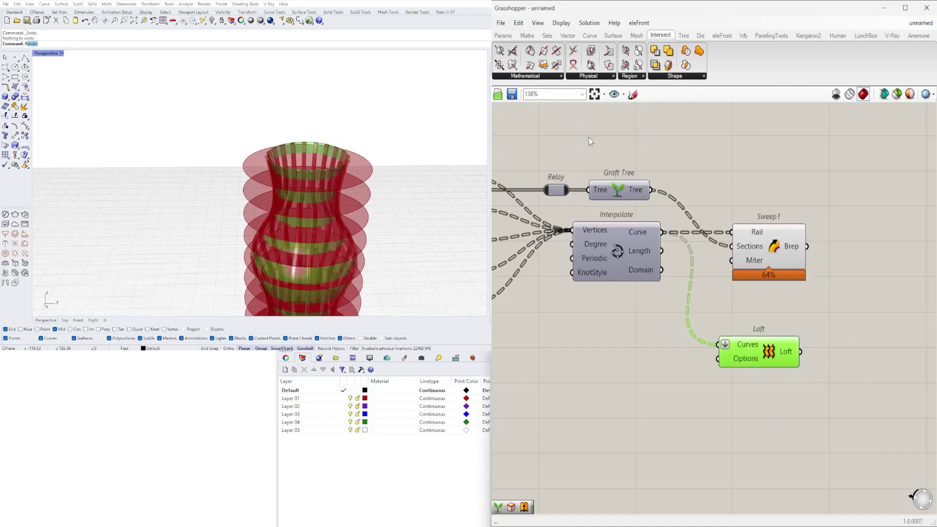
click(576, 78)
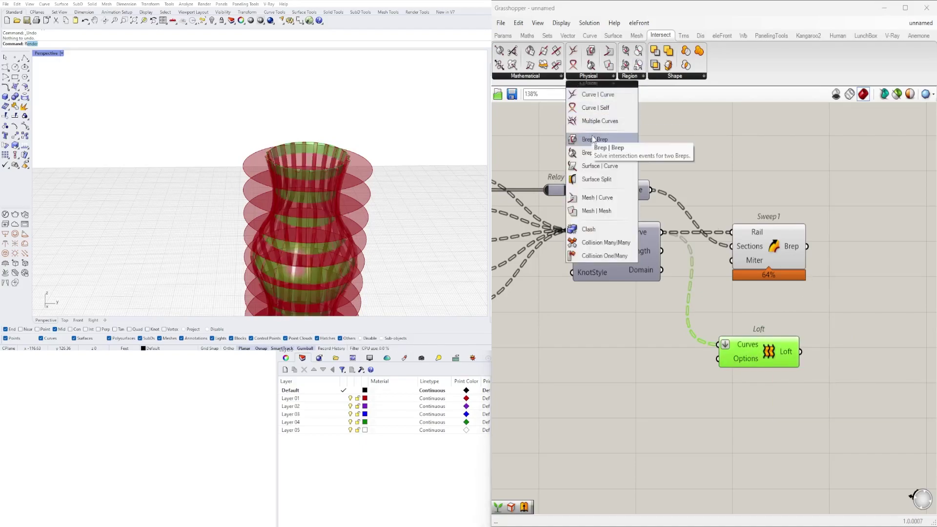
drag(595, 142, 841, 342)
scroll(777, 337, down, 3)
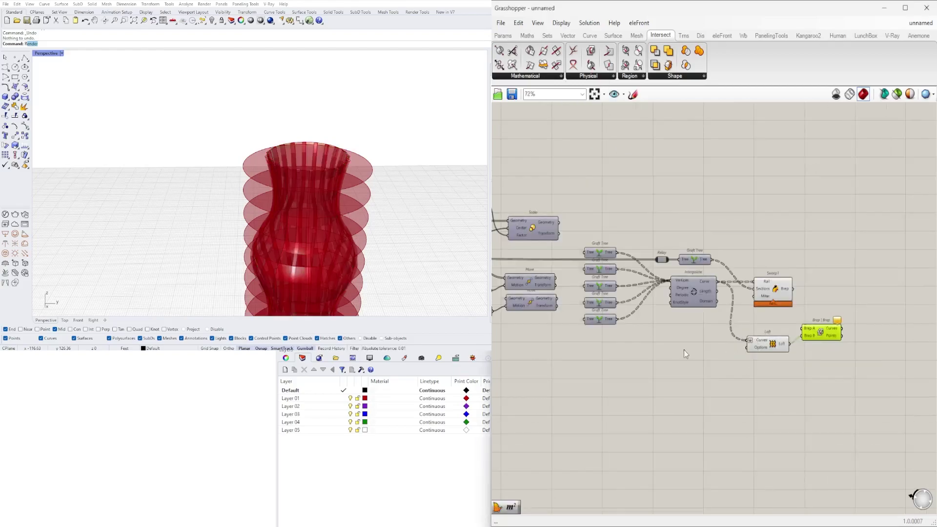
Connect the floor surfaces' Move Geometry output to the Brep A input of Brep | Brep and check the intersection curves
click(771, 340)
scroll(772, 362, down, 4)
right_drag(657, 356, 775, 362)
right_drag(576, 342, 697, 349)
scroll(693, 363, up, 4)
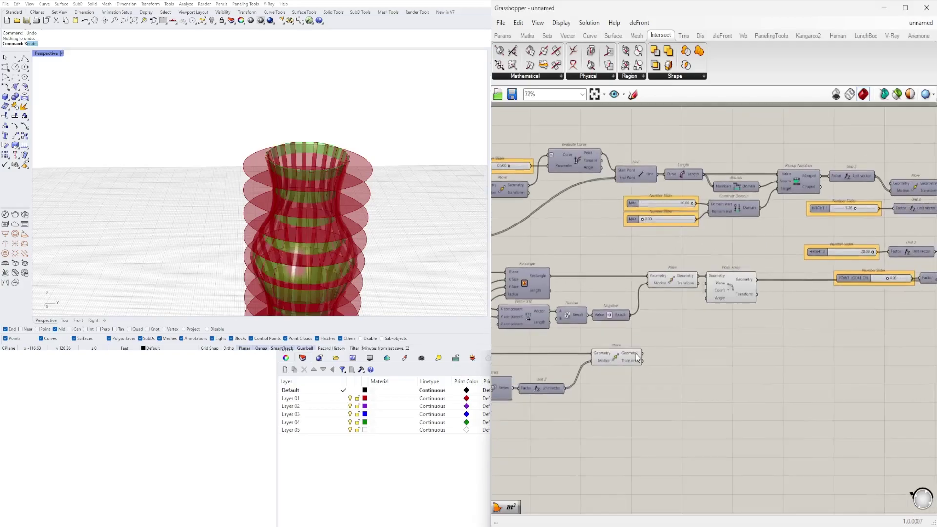
scroll(640, 354, down, 2)
scroll(824, 360, up, 5)
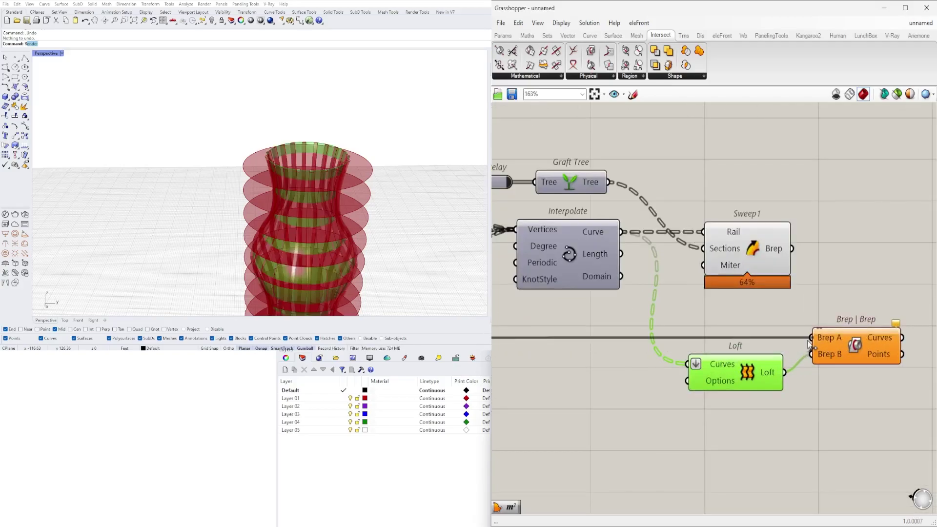
click(844, 352)
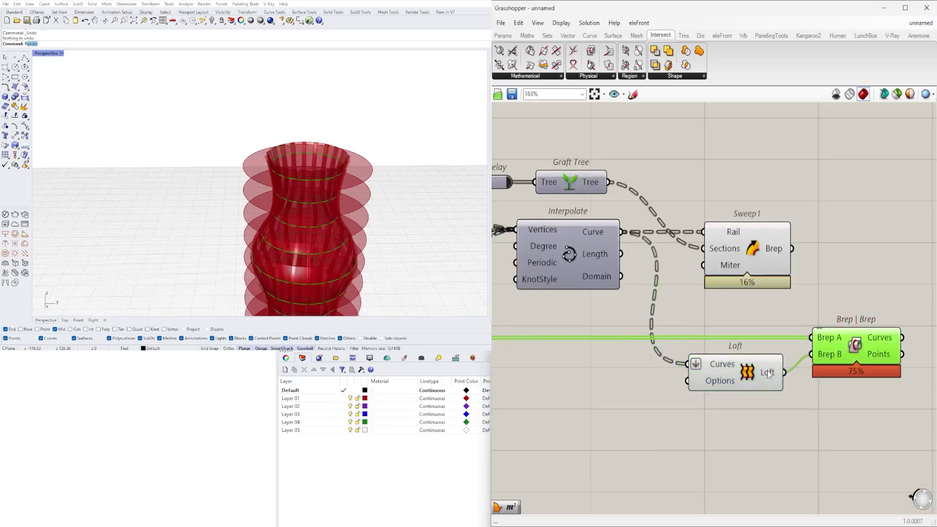
Turn off the preview of the Loft component
drag(751, 432, 685, 323)
middle_click(685, 306)
click(714, 273)
Turn off the preview of the floor-stacking components, from the Boundary Surfaces and Series through to the Move
scroll(729, 344, down, 5)
right_drag(640, 392, 748, 394)
scroll(850, 398, down, 3)
scroll(664, 396, up, 4)
drag(684, 406, 606, 335)
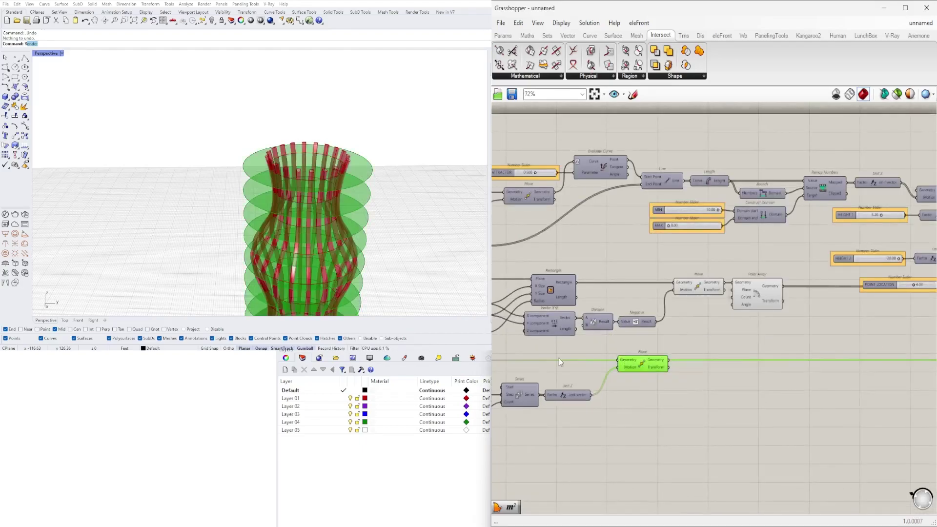
right_drag(583, 357, 811, 352)
right_drag(801, 432, 708, 417)
drag(805, 441, 521, 322)
middle_click(529, 324)
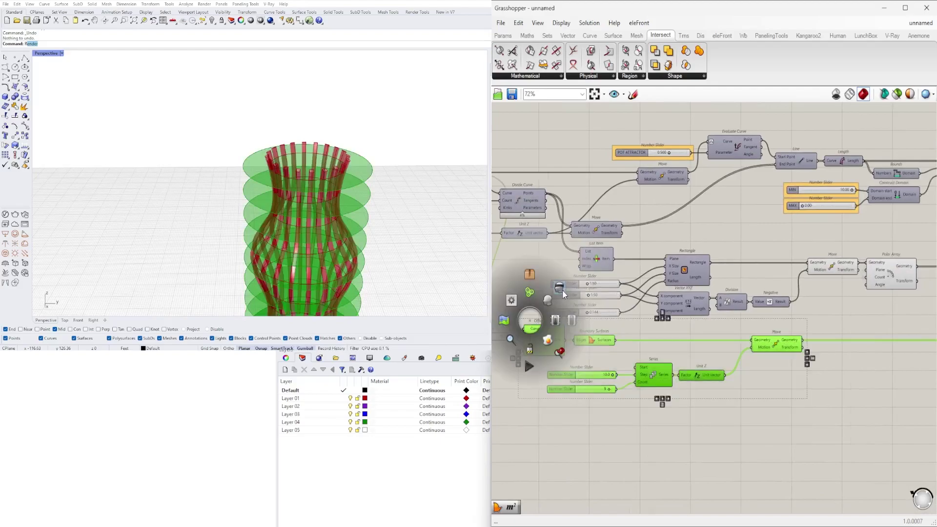
click(558, 293)
Inspect the Brep | Brep intersection curves and the open tops of the swept members up close
scroll(691, 342, down, 4)
right_drag(906, 360, 694, 355)
scroll(818, 352, up, 4)
right_drag(818, 352, 545, 333)
scroll(714, 318, up, 3)
click(667, 266)
scroll(324, 182, up, 6)
right_drag(319, 160, 200, 198)
right_drag(663, 226, 689, 285)
double_click(690, 233)
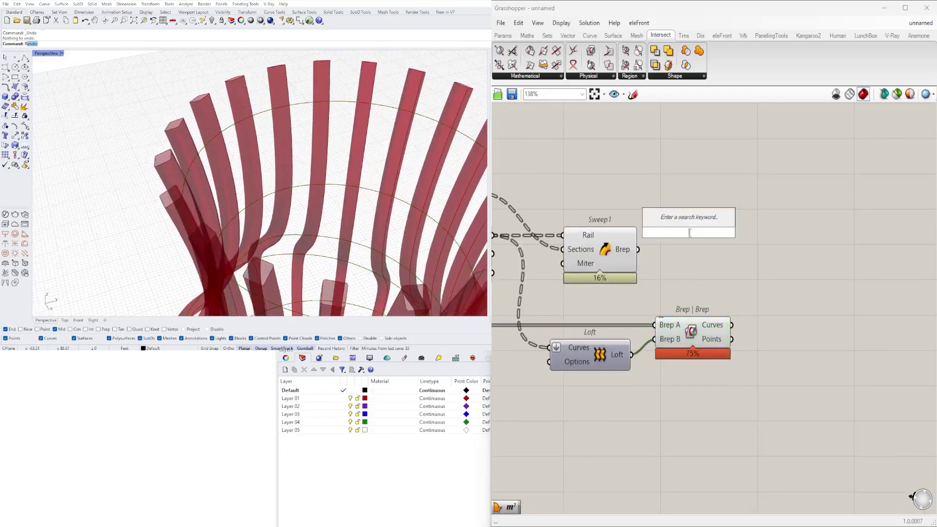
text(cap)
click(688, 221)
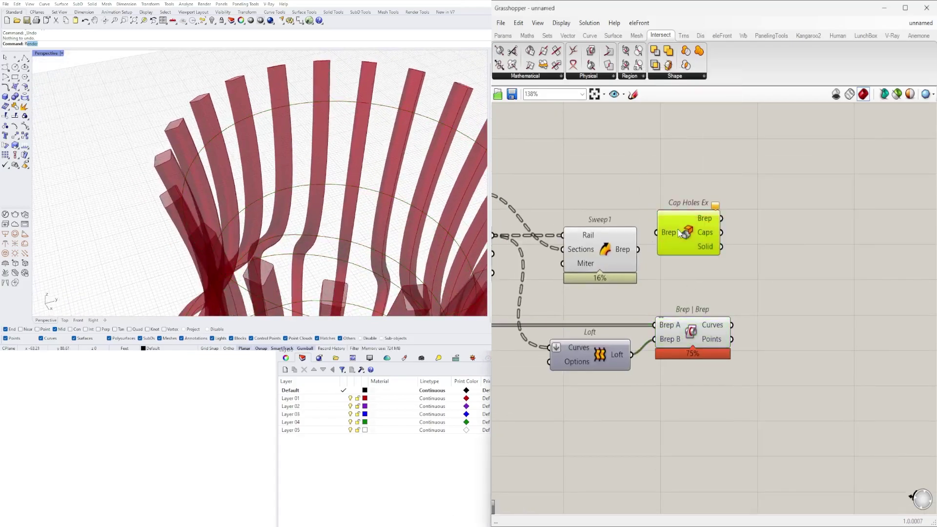
Add a Cap Holes component and connect the Sweep1 Brep output to it
text(cap)
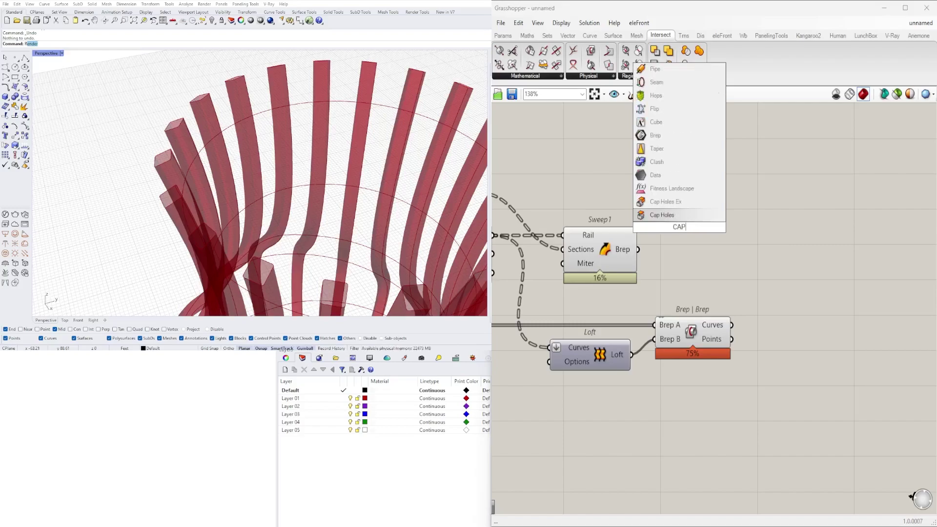
key(Return)
drag(646, 237, 648, 229)
drag(679, 227, 698, 250)
Turn off the Sweep1 preview and inspect the capped members from the Cap Holes component
click(652, 179)
click(596, 229)
middle_click(612, 184)
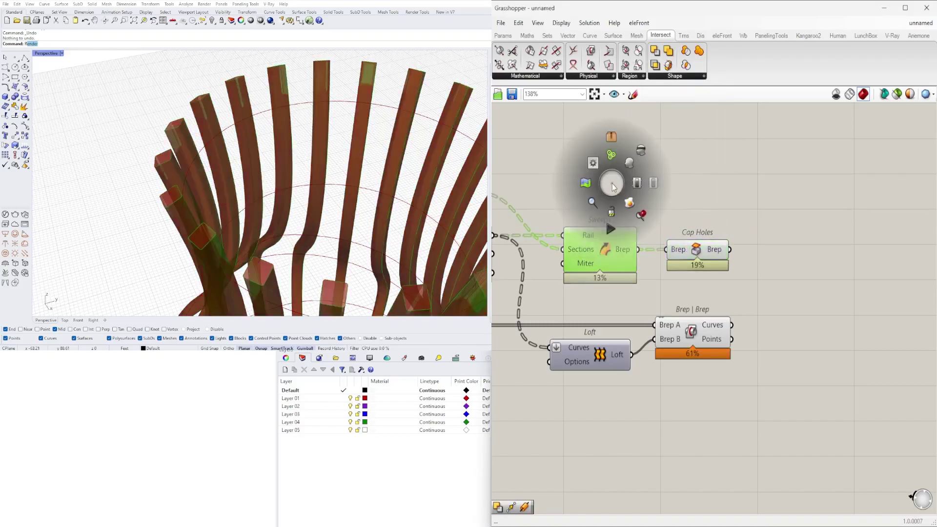
click(640, 153)
click(684, 258)
right_drag(258, 195, 332, 144)
scroll(259, 137, down, 5)
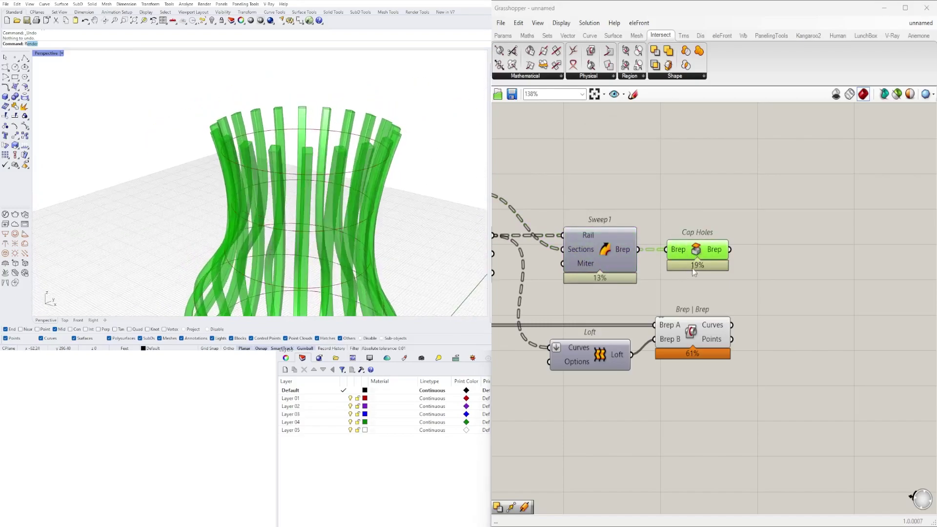
Add an Offset Curve component beside the Brep | Brep intersection and a Negative component in front of it
click(696, 336)
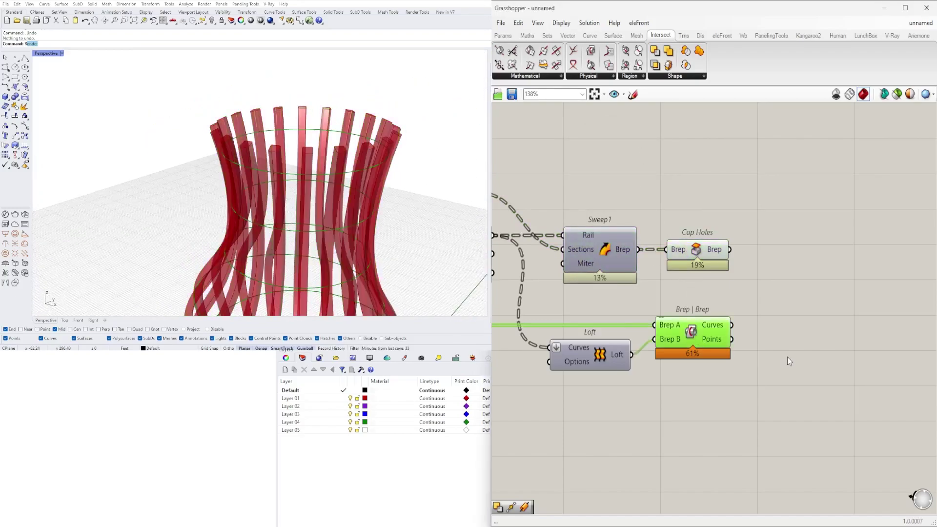
double_click(795, 324)
text(offset)
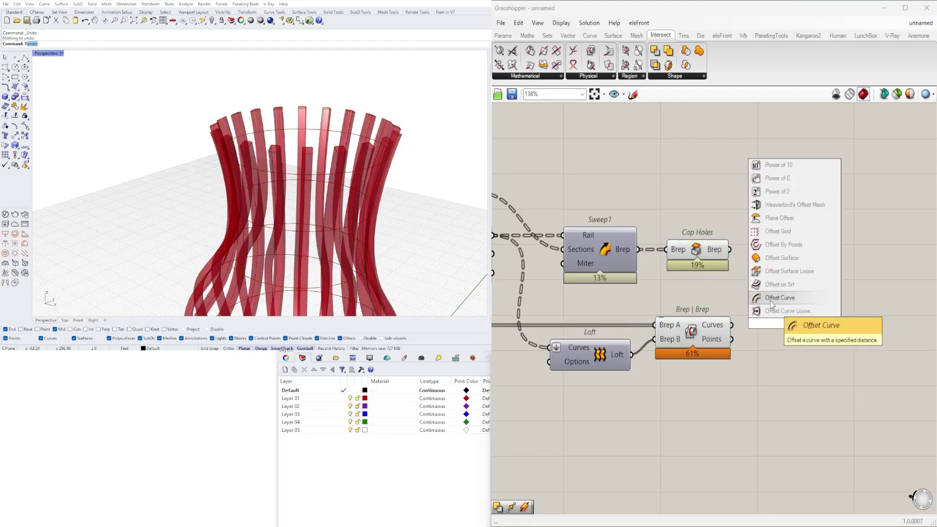
click(771, 302)
double_click(708, 430)
text(nega)
click(707, 413)
drag(707, 424, 743, 407)
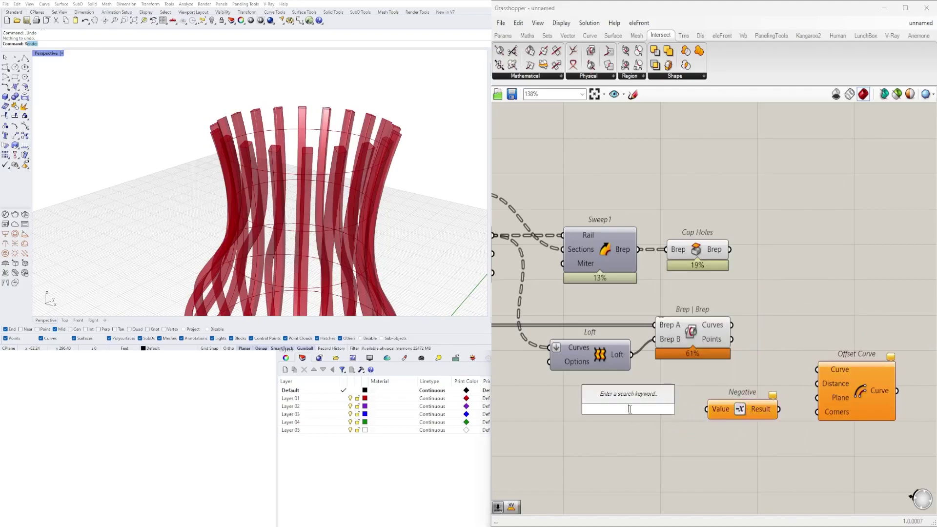
Feed a 0.150 number slider through Negative into the Offset Curve Distance, and connect the Brep | Brep Curves output to its Curve input
text(0.15)
key(Return)
scroll(713, 415, up, 3)
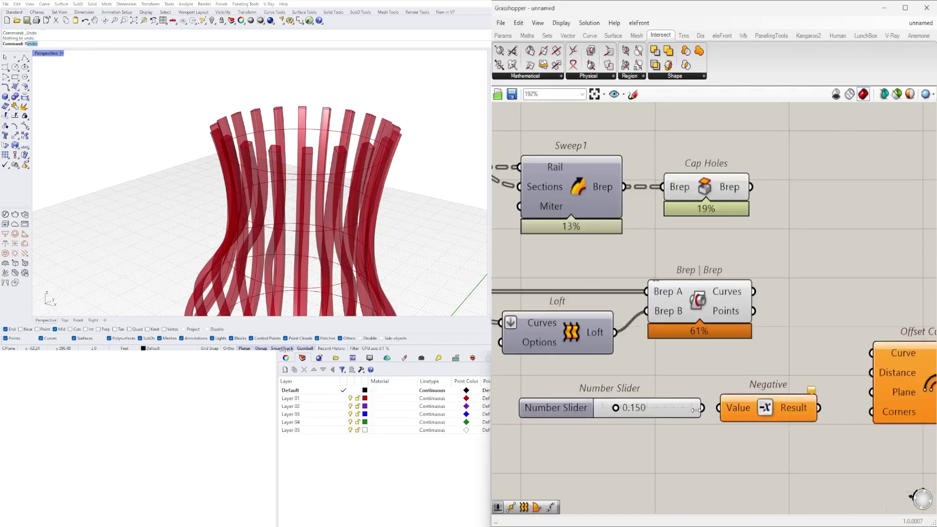
drag(869, 354, 873, 372)
drag(902, 375, 904, 339)
right_drag(835, 337, 796, 337)
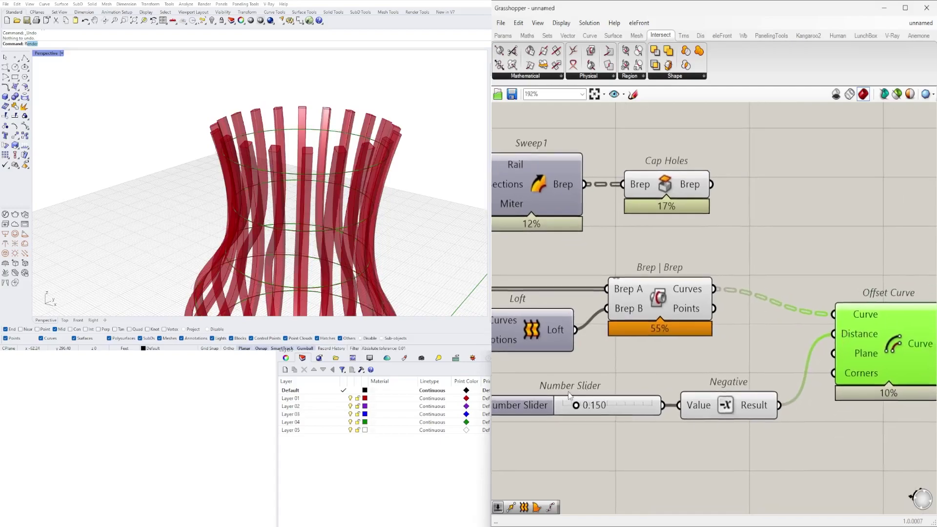
Set the offset distance slider to 1.000
scroll(579, 406, up, 4)
drag(580, 407, 698, 407)
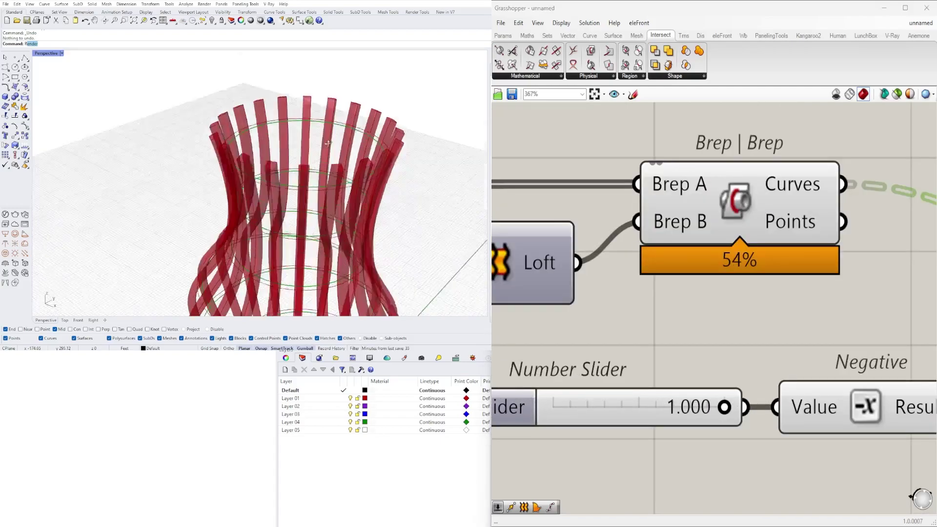
scroll(776, 328, down, 5)
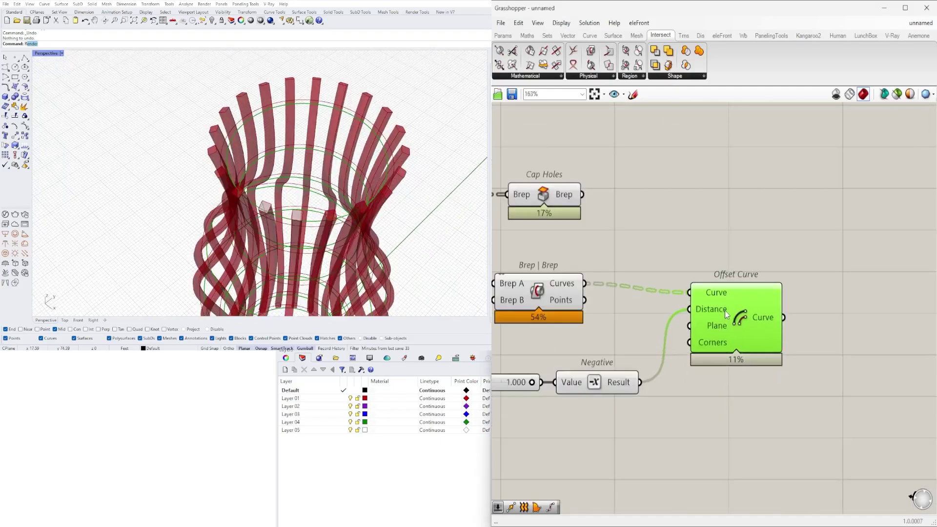
Add a Boundary Surfaces component and connect both the Brep | Brep curves and the Offset Curve output to its Edges input
drag(725, 311, 719, 381)
double_click(763, 299)
text(BOUND)
click(754, 286)
drag(596, 288, 833, 287)
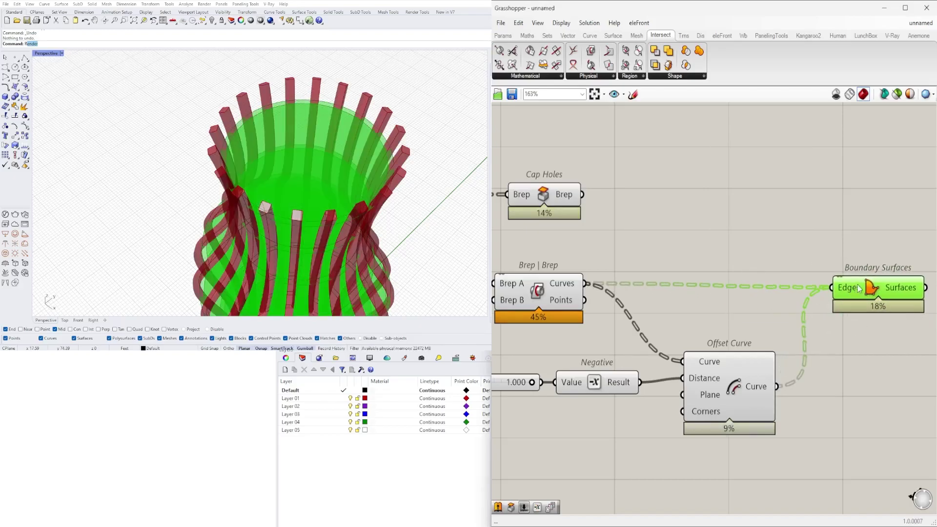
Flatten the Edges input of the new Boundary Surfaces component and inspect the ring-shaped floors along the tower
right_click(850, 287)
click(884, 361)
right_drag(887, 365, 759, 343)
drag(755, 263, 762, 263)
right_drag(249, 214, 193, 141)
scroll(242, 210, down, 3)
shift+right_drag(261, 288, 261, 251)
scroll(263, 240, down, 4)
scroll(259, 264, up, 6)
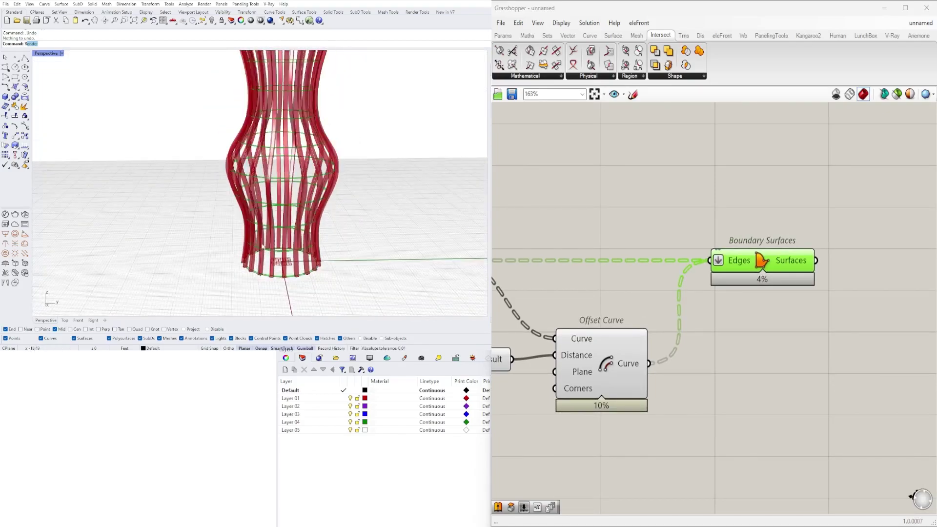
shift+right_drag(296, 142, 278, 179)
scroll(263, 127, up, 5)
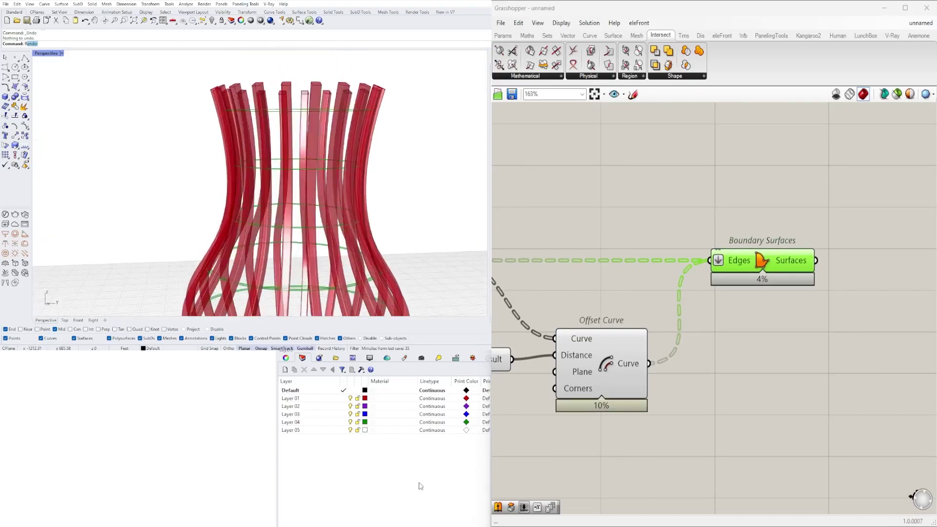
Add an Extrude component and connect the Boundary Surfaces output to its Base input
right_drag(863, 294, 793, 294)
double_click(805, 280)
text(ext)
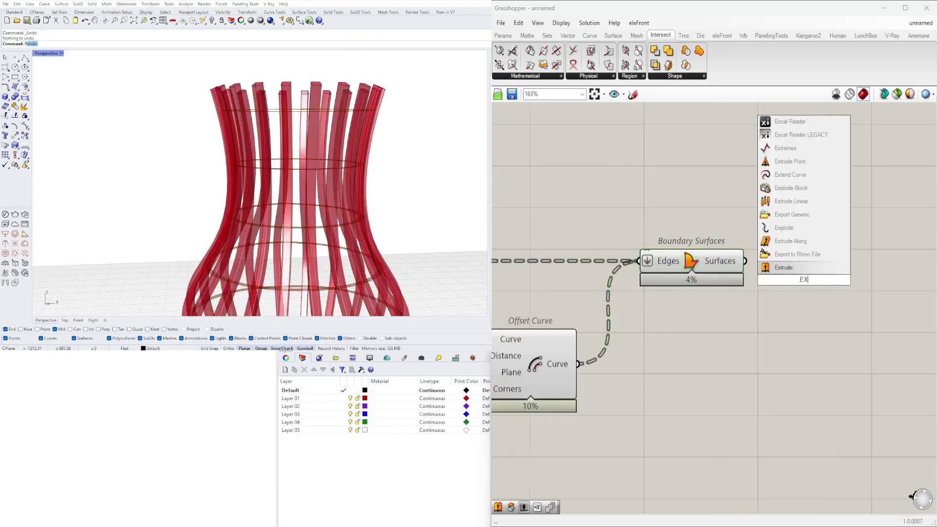
click(782, 269)
drag(776, 281, 838, 223)
Add a Unit Z component and connect its vector output to the Direction input of the Extrude component
double_click(680, 215)
text(z)
key(Return)
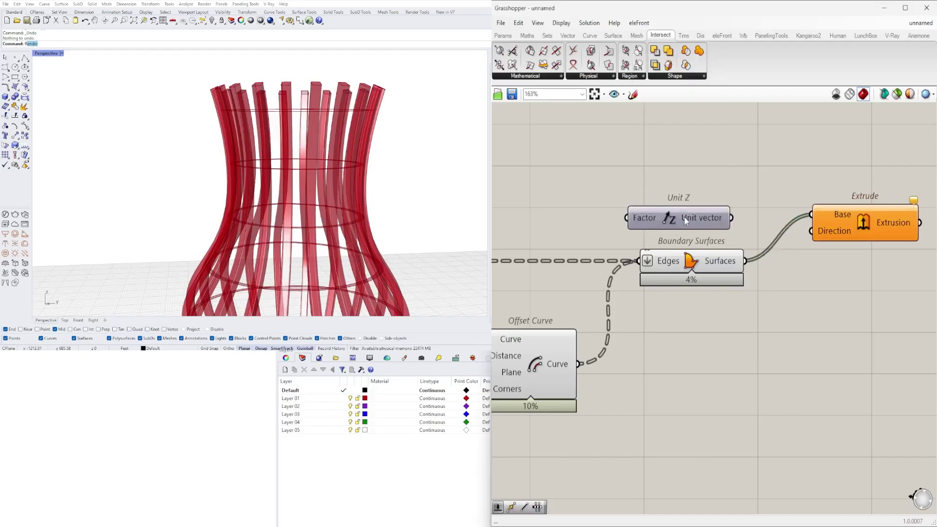
drag(792, 231, 844, 214)
Set the maximum of the offset distance slider feeding the Negative component to 2
right_drag(566, 401, 781, 415)
scroll(776, 380, down, 2)
click(647, 448)
mouse_move(528, 387)
mouse_down()
mouse_move(535, 383)
mouse_move(528, 389)
mouse_up()
click(576, 417)
double_click(539, 387)
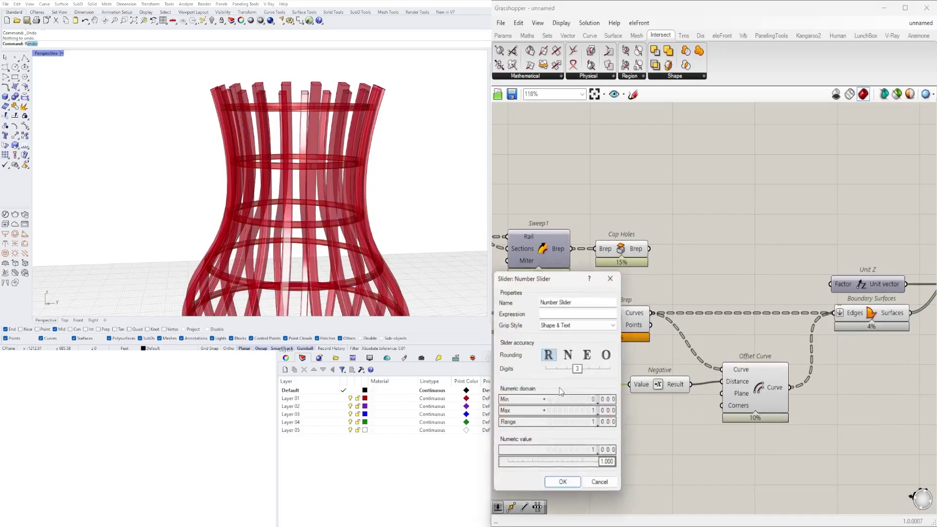
text(2)
click(564, 481)
Add a number slider at 1.000, connect it to the Unit Z Factor, and highlight the extruded rings from the Extrude component
double_click(725, 296)
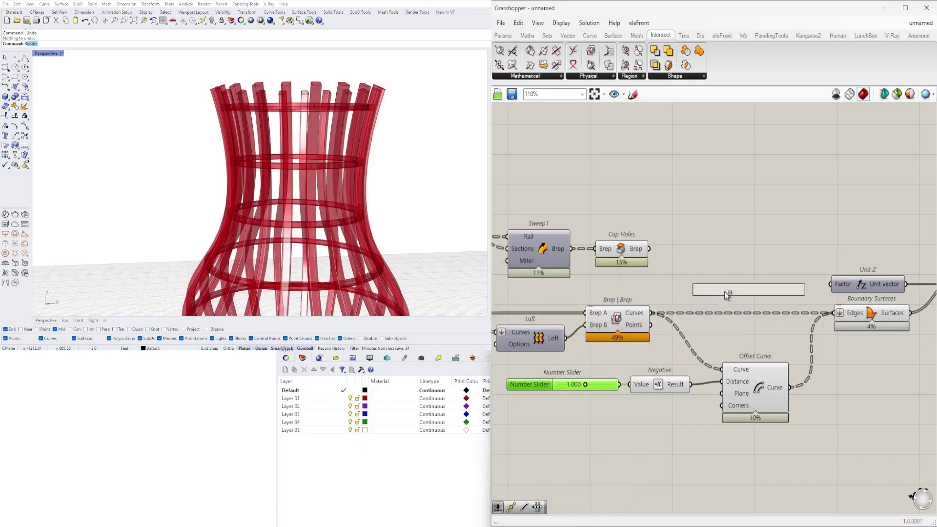
alt+drag(737, 288, 737, 288)
scroll(818, 288, up, 2)
drag(793, 284, 791, 284)
right_drag(820, 296, 693, 316)
scroll(693, 316, down, 3)
click(839, 296)
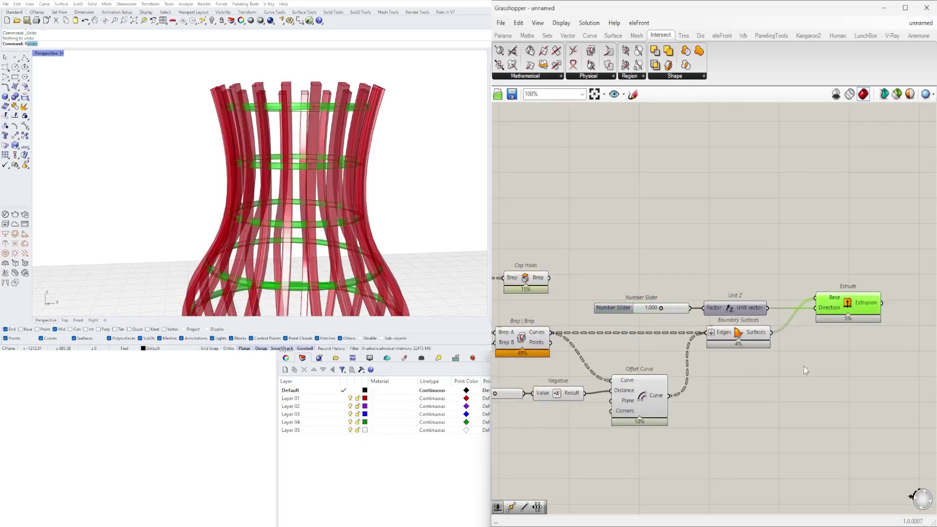
Turn off the preview of the components leading up to the Extrude, from Cap Holes and Brep | Brep to Boundary Surfaces
scroll(788, 390, down, 2)
drag(762, 442, 585, 292)
middle_click(605, 274)
click(644, 247)
middle_click(620, 292)
click(649, 257)
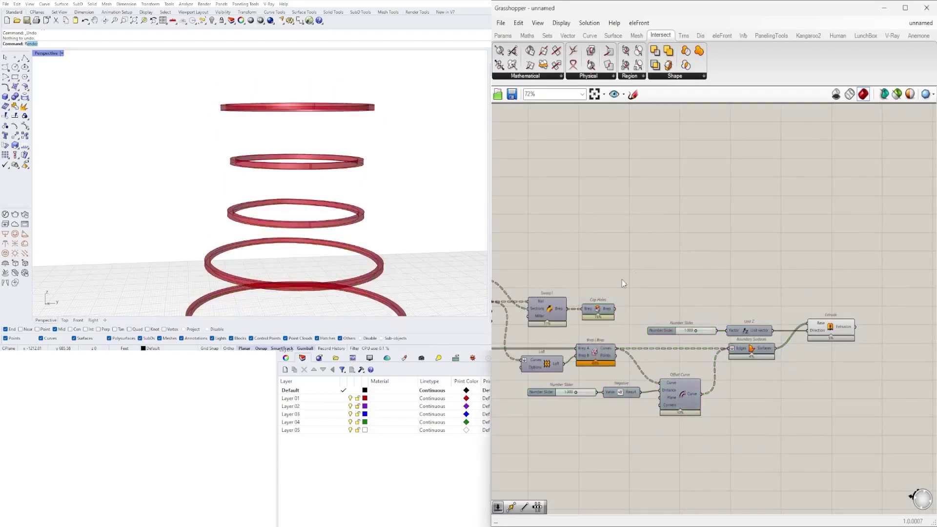
Turn the Cap Holes preview back on and inspect the vertical members together with the extruded rings
scroll(607, 301, up, 3)
middle_click(599, 328)
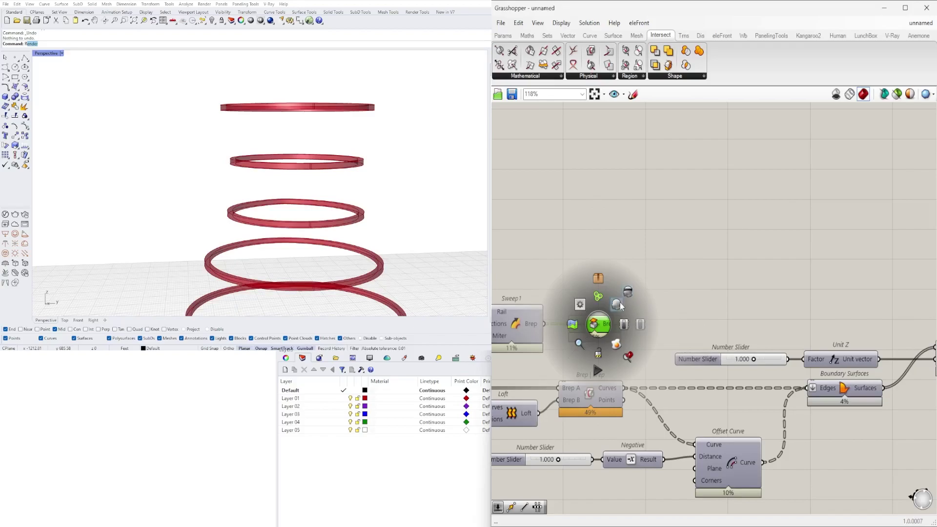
click(618, 305)
right_drag(371, 186, 326, 100)
scroll(143, 162, up, 5)
scroll(330, 146, down, 5)
scroll(331, 146, down, 5)
scroll(330, 147, up, 2)
scroll(679, 400, down, 4)
Reduce the Count slider of the floor-stacking Series to 4
right_drag(679, 401, 814, 353)
scroll(630, 378, down, 3)
right_drag(630, 378, 927, 384)
right_drag(520, 379, 822, 386)
scroll(766, 395, up, 4)
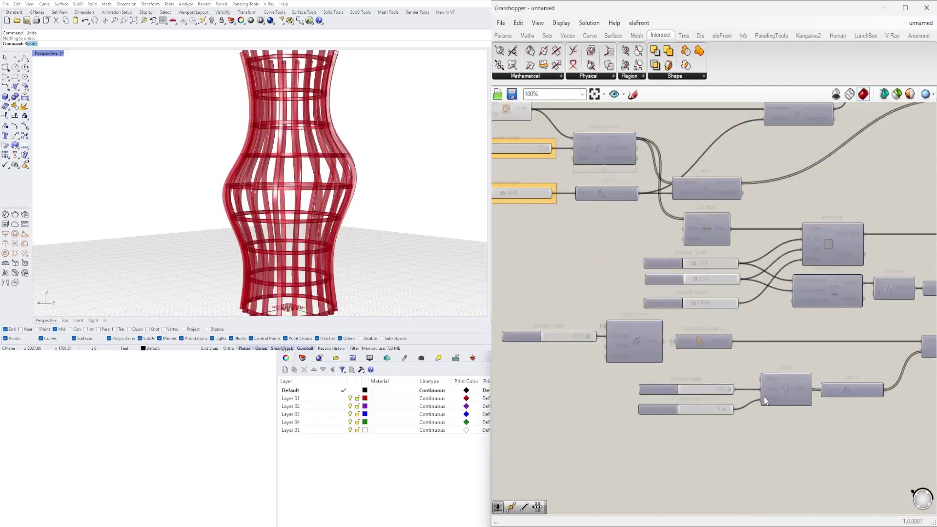
scroll(766, 396, up, 5)
click(679, 442)
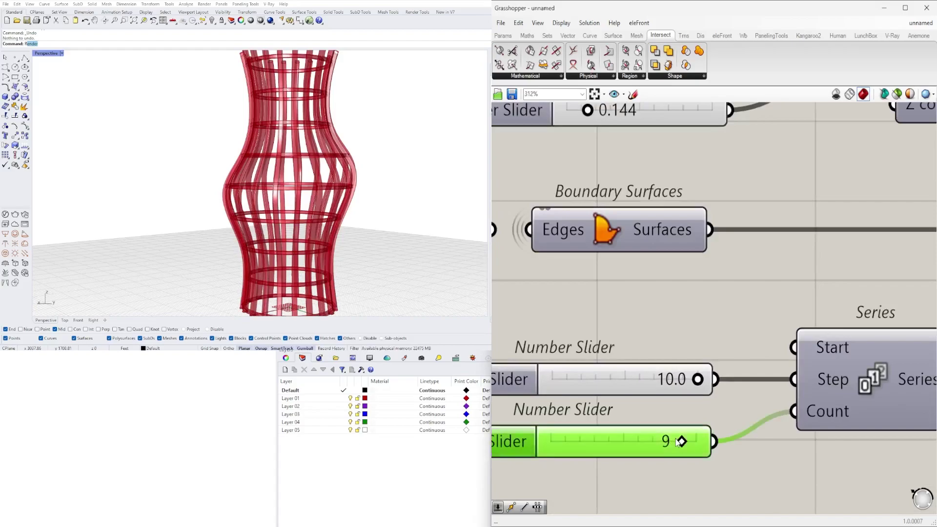
drag(641, 443, 614, 443)
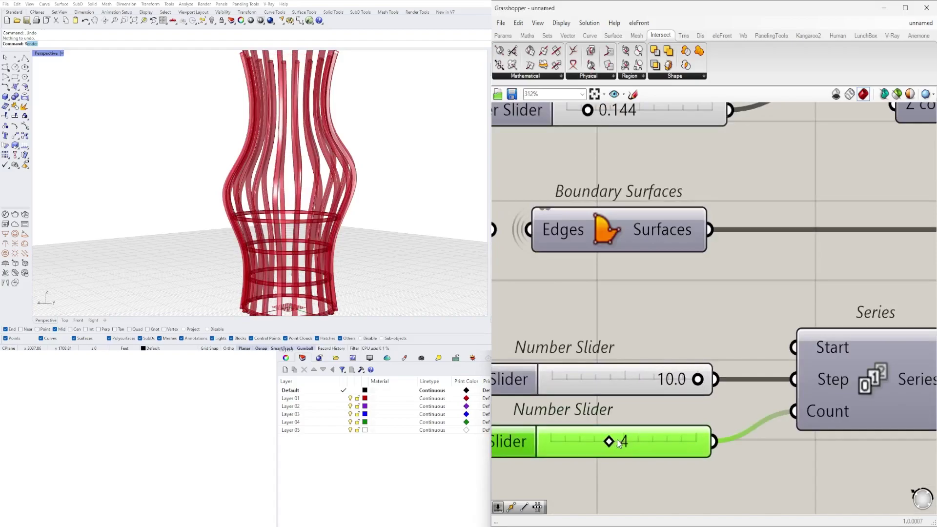
Raise the maximum of the number slider that drives the Series Step
right_drag(609, 442, 676, 446)
double_click(559, 383)
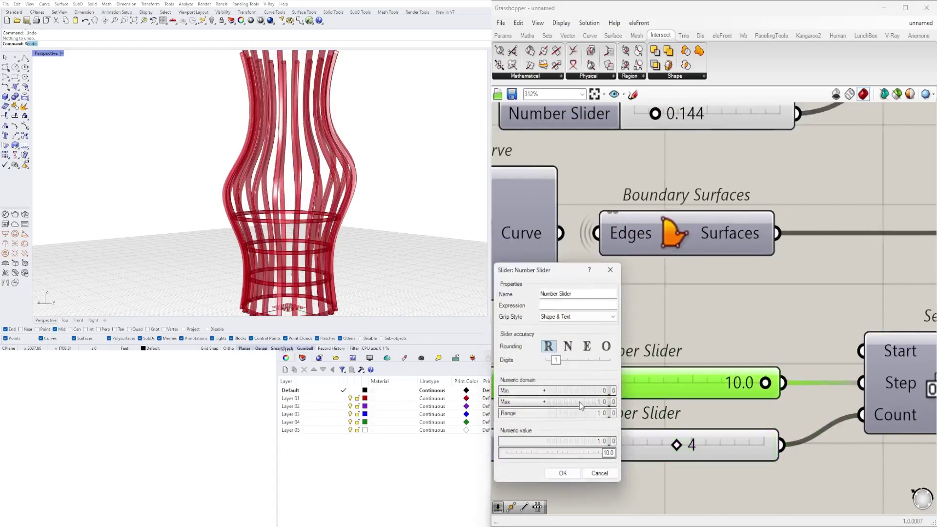
click(562, 477)
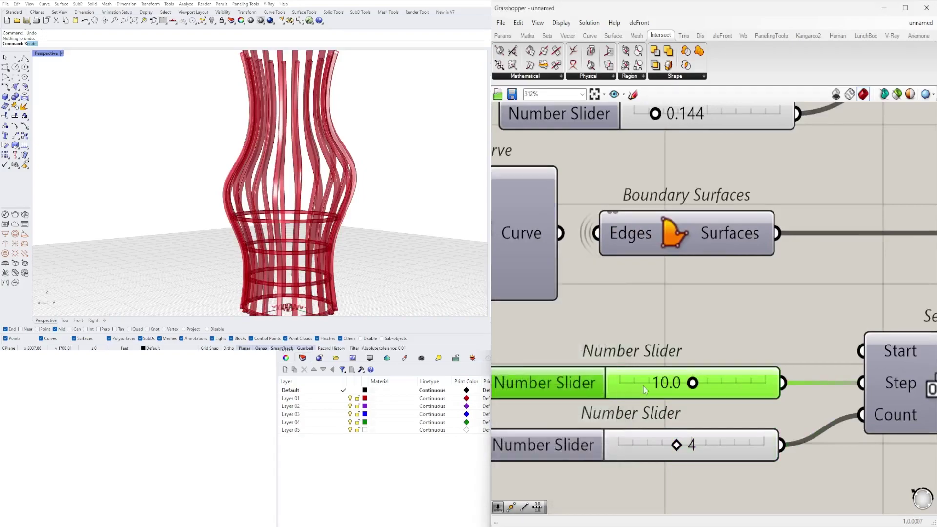
Set the Series Step slider to 16.6 and the Count slider to 6
scroll(673, 429, down, 3)
drag(666, 416, 694, 414)
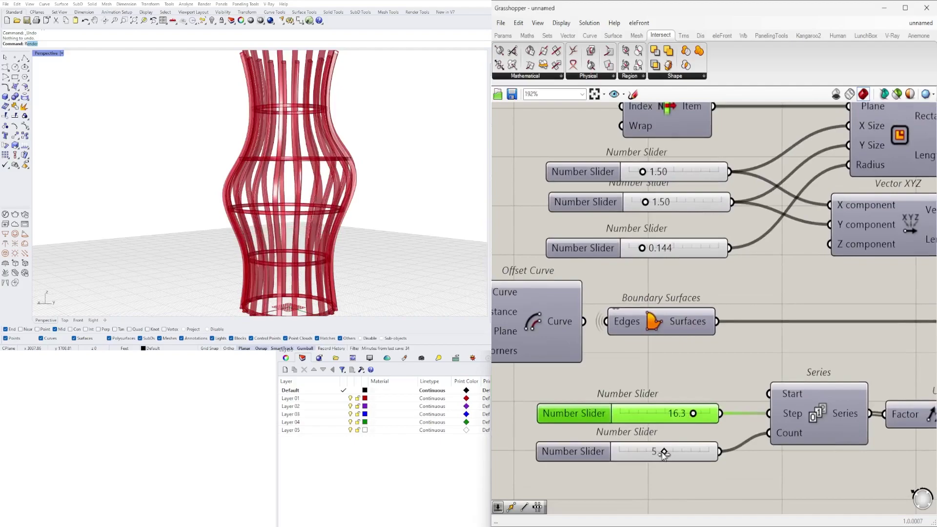
scroll(306, 171, up, 5)
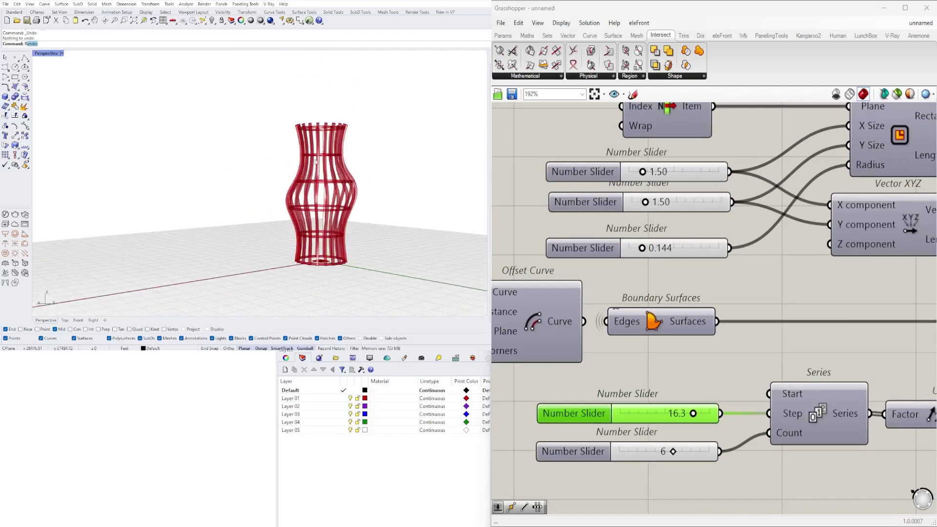
scroll(702, 415, up, 7)
mouse_move(707, 382)
mouse_down()
mouse_move(721, 382)
mouse_move(712, 382)
mouse_up()
Examine how the uppermost ring meets the tops of the vertical members and how the rings are spaced along the tower
scroll(245, 170, up, 8)
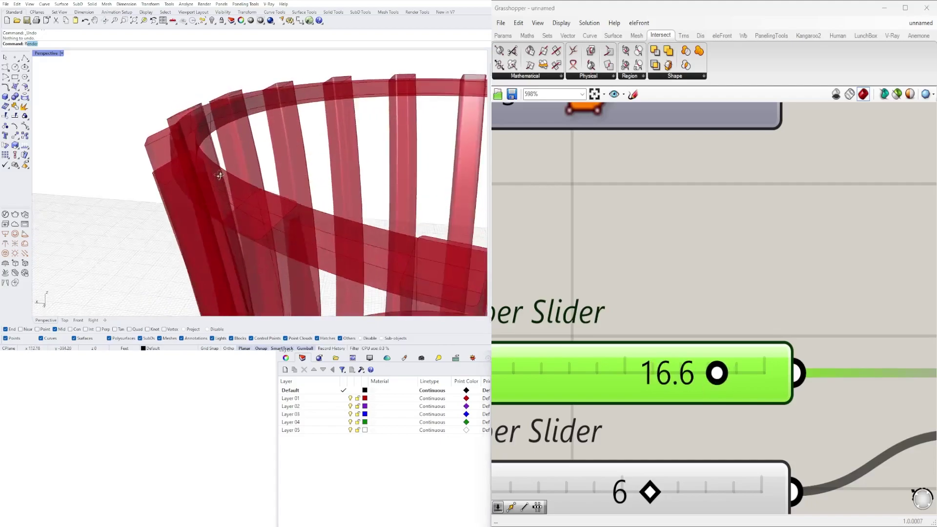
mouse_move(244, 171)
right_down()
mouse_move(204, 186)
mouse_move(254, 171)
right_up()
scroll(602, 324, down, 3)
scroll(279, 195, down, 4)
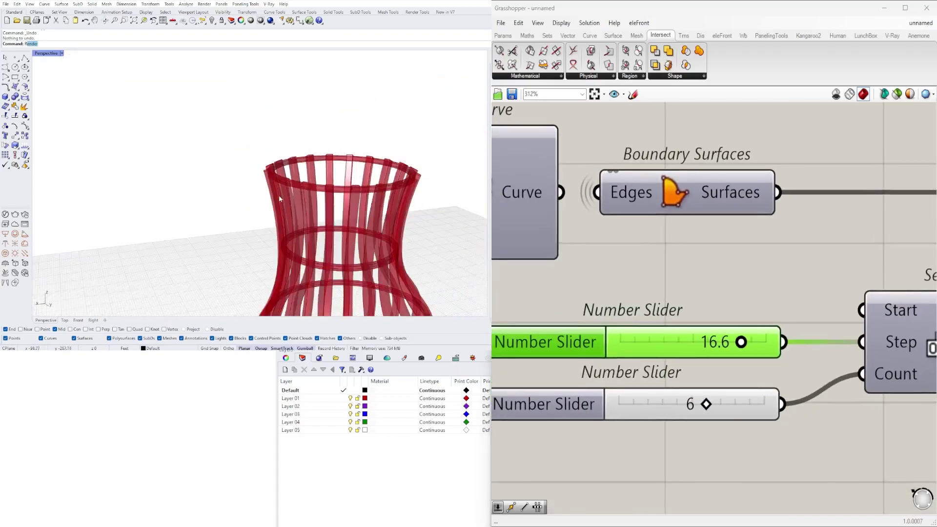
scroll(323, 191, up, 4)
scroll(348, 253, down, 3)
scroll(337, 229, up, 3)
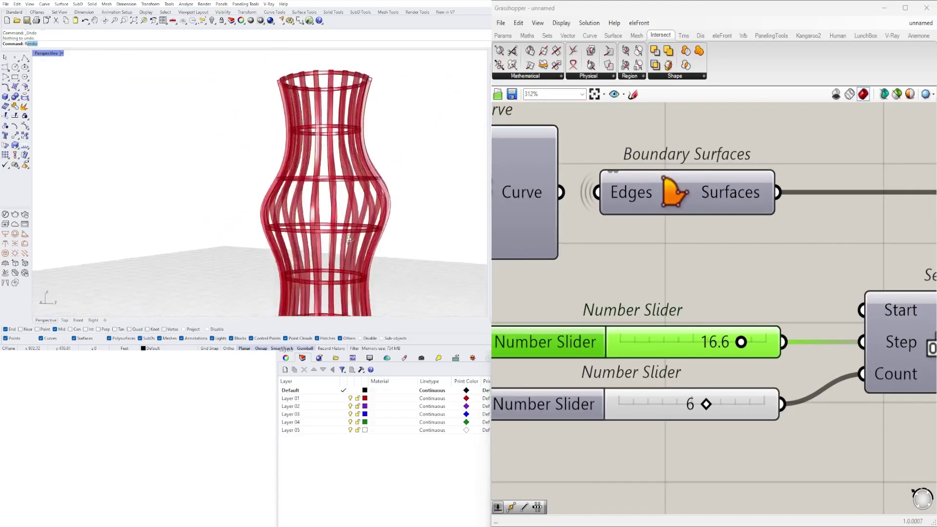
scroll(713, 338, up, 4)
Try Series Step values of 15 and 16 for the floor spacing
double_click(748, 351)
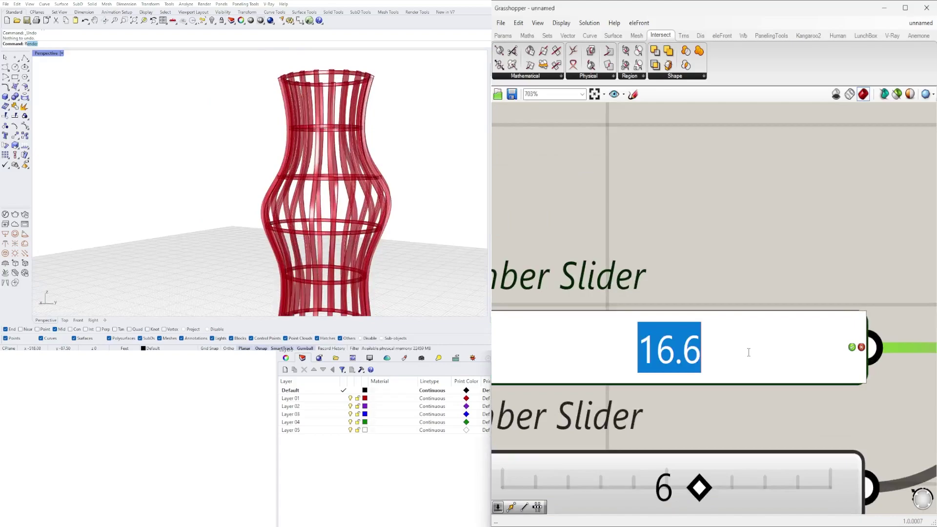
text(15)
key(Return)
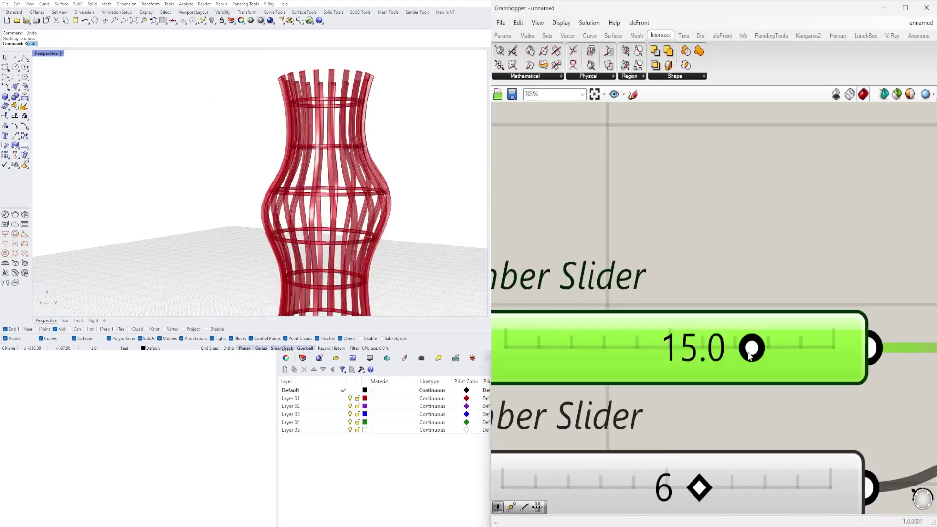
double_click(749, 352)
text(16)
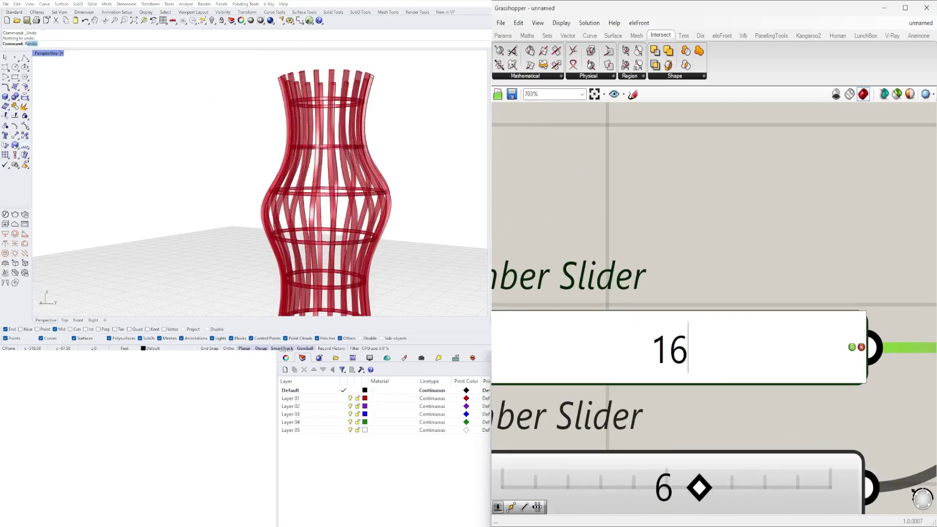
key(Return)
Fine-tune the Series Step slider to 16.4
scroll(733, 338, down, 4)
scroll(732, 338, down, 3)
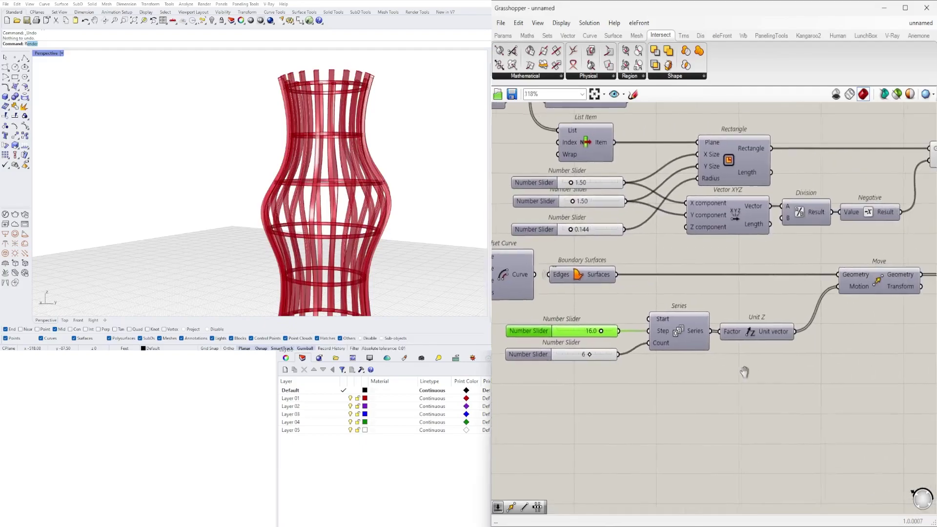
right_drag(342, 205, 342, 178)
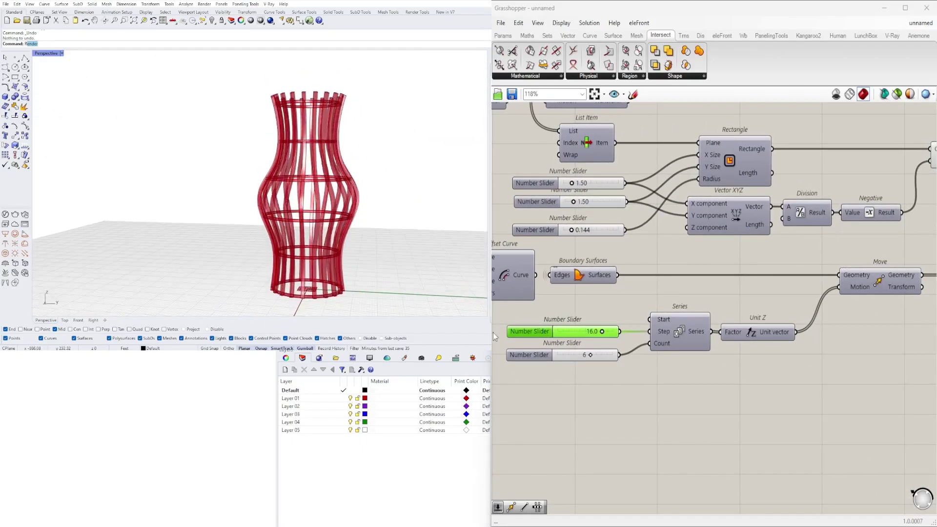
scroll(616, 379, up, 10)
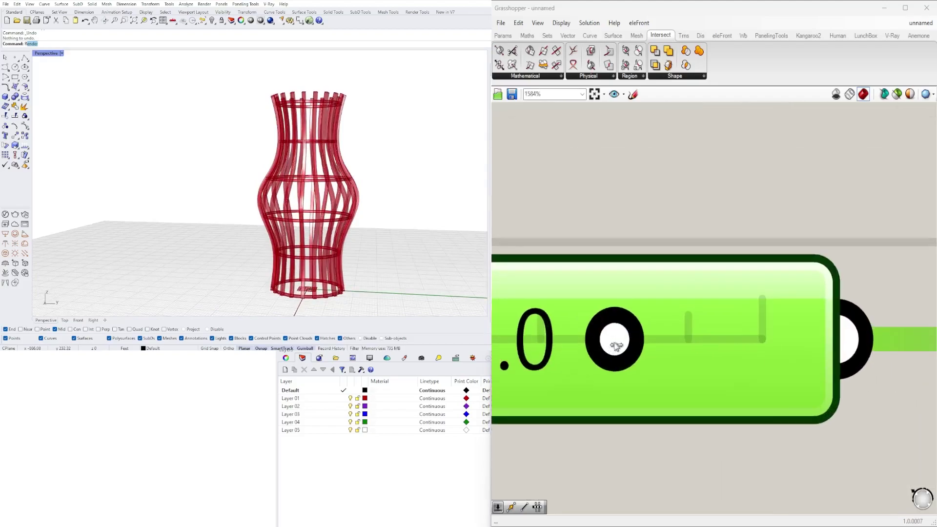
drag(619, 345, 630, 345)
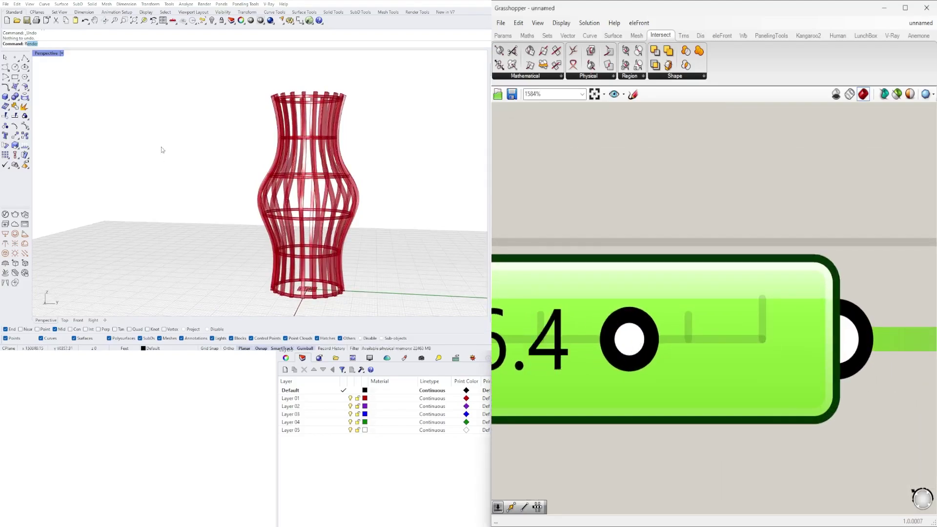
Set the Series Step slider to 16.6, comparing the top ring with the member ends in the Right view
double_click(59, 53)
scroll(392, 238, up, 8)
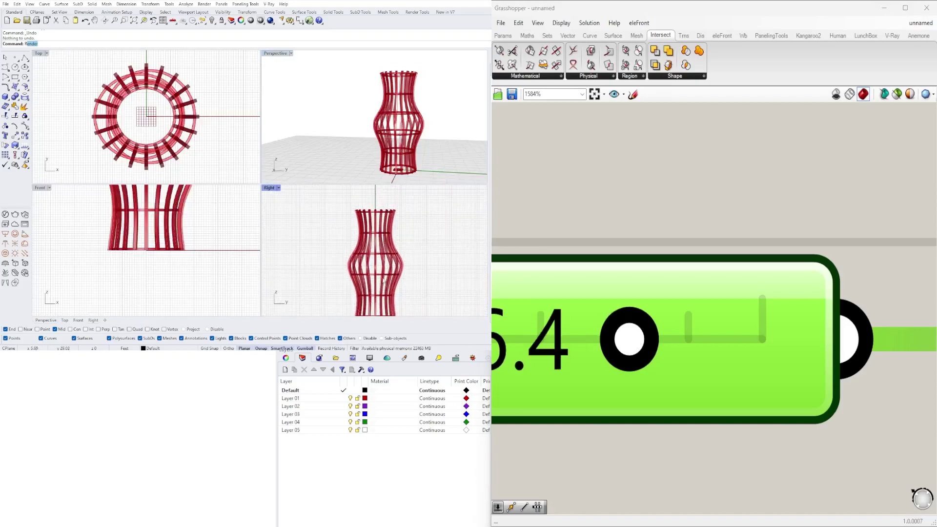
drag(621, 336, 633, 340)
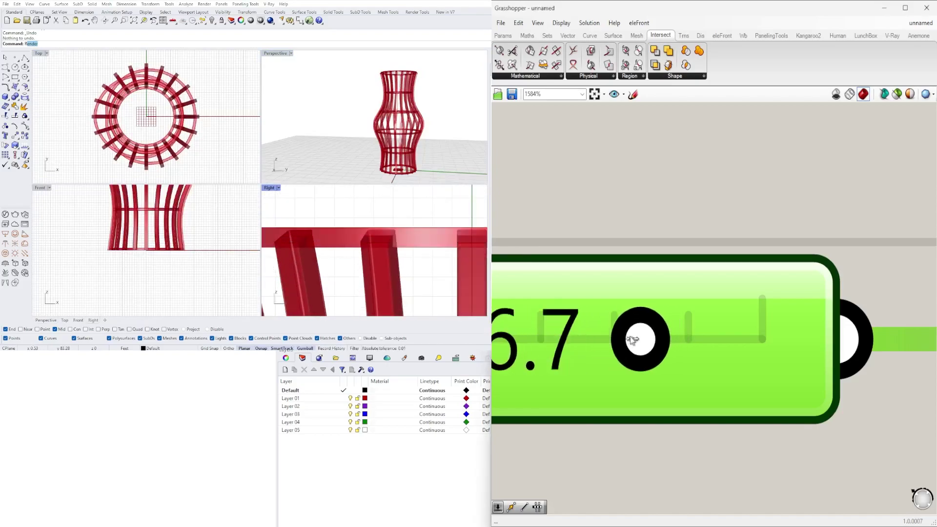
scroll(633, 340, down, 3)
scroll(779, 339, up, 5)
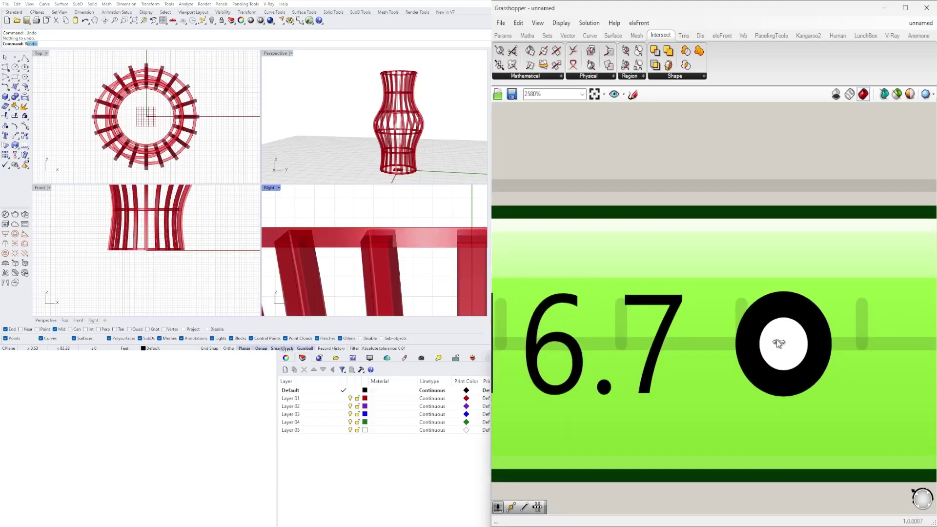
drag(776, 342, 776, 345)
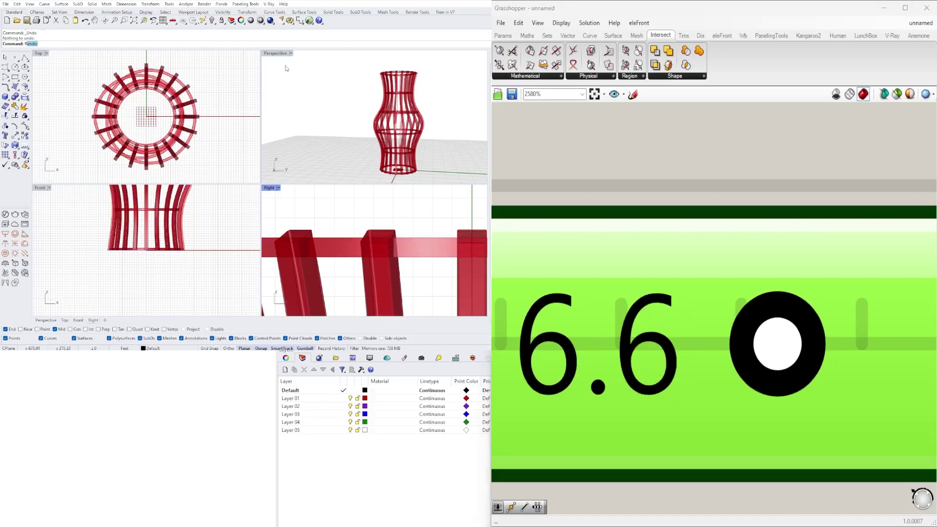
double_click(278, 53)
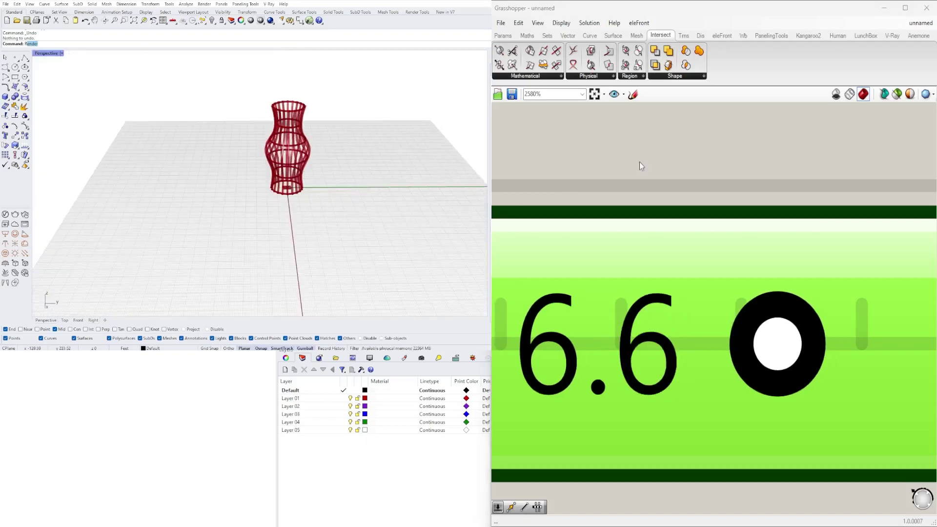
Rename the number slider feeding the Negative component OFFSET and put it in a group
scroll(639, 162, down, 15)
scroll(703, 379, up, 8)
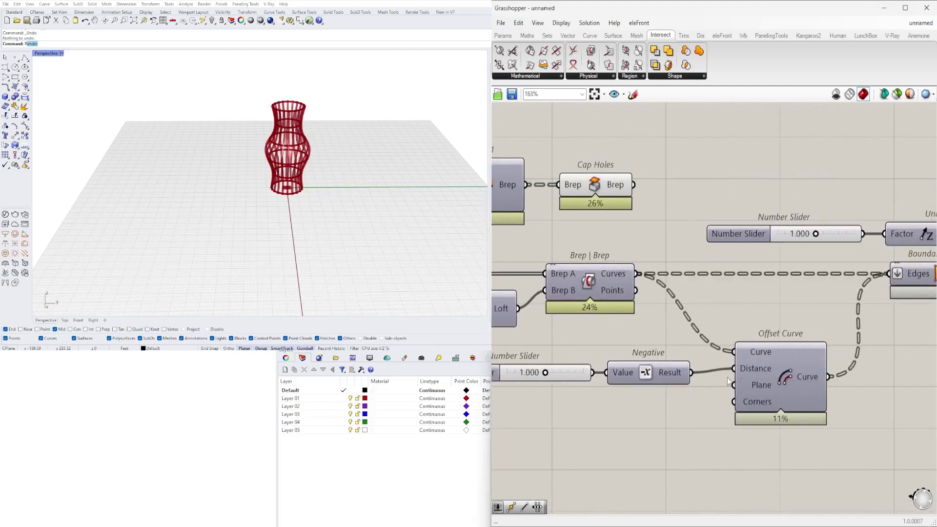
right_drag(743, 383, 881, 385)
right_click(599, 374)
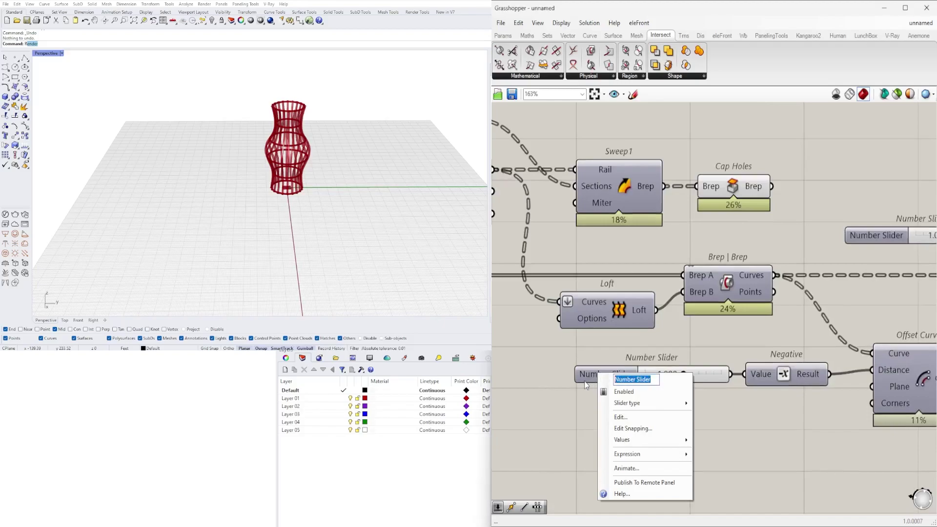
text(OFFSET)
key(Return)
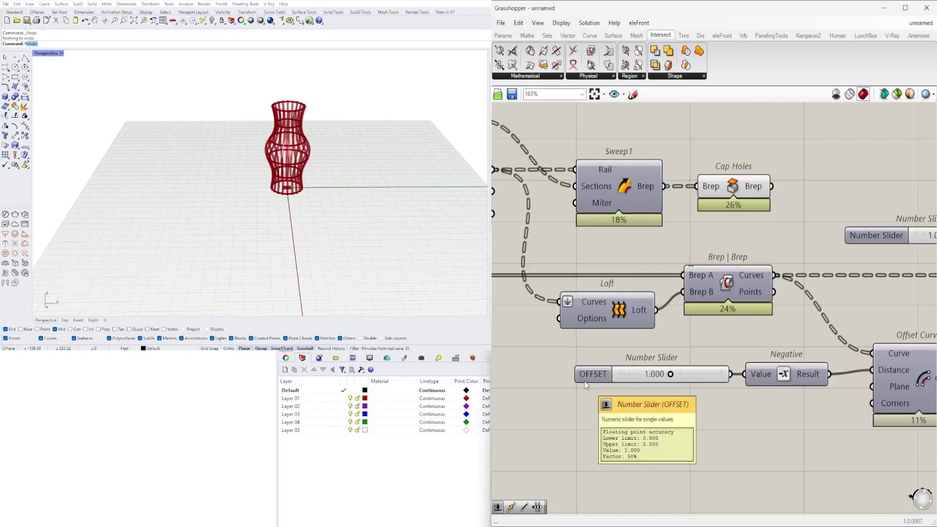
scroll(693, 307, down, 4)
Check which geometry the Cap Holes and Extrude components produce and how their sliders are named
click(711, 253)
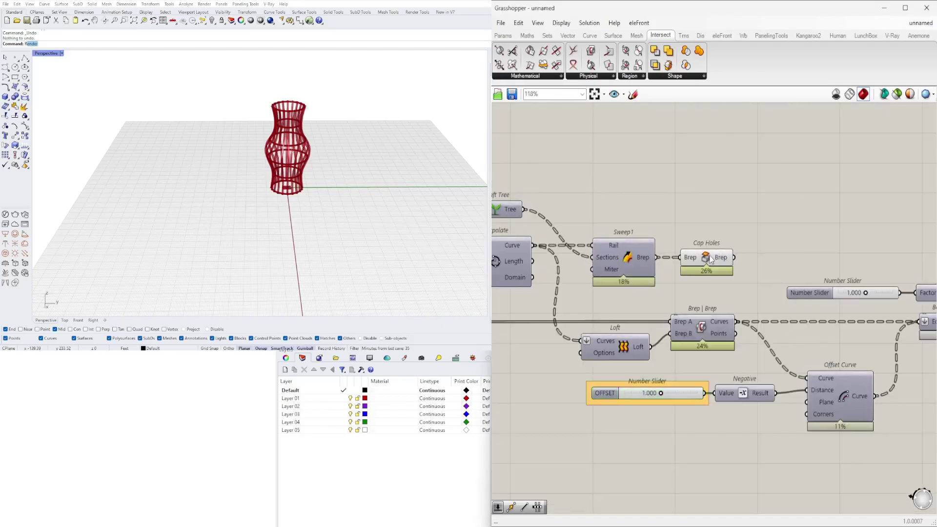
scroll(741, 308, up, 4)
scroll(610, 308, down, 1)
right_drag(741, 307, 665, 324)
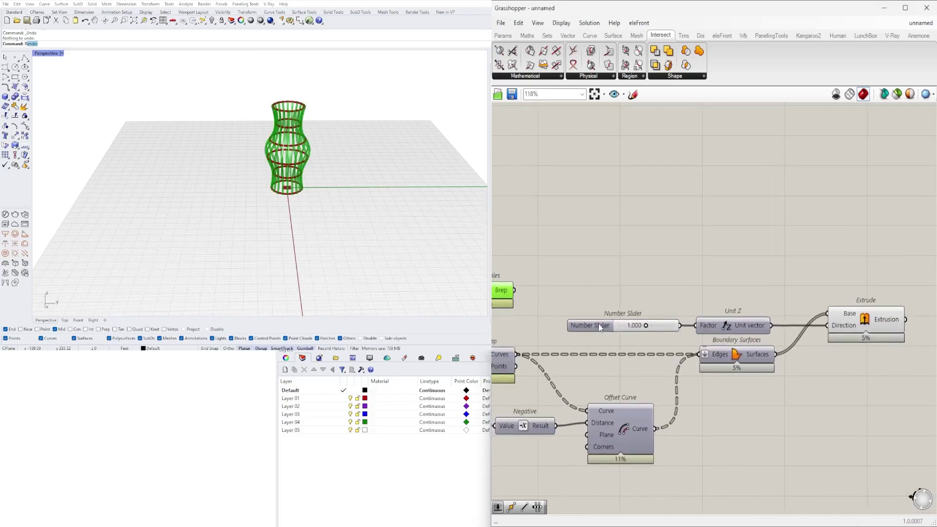
click(600, 325)
click(854, 327)
scroll(616, 325, up, 2)
click(588, 323)
right_click(588, 322)
click(623, 292)
right_drag(622, 291, 835, 274)
scroll(839, 249, down, 2)
scroll(698, 296, up, 2)
right_click(600, 433)
click(558, 430)
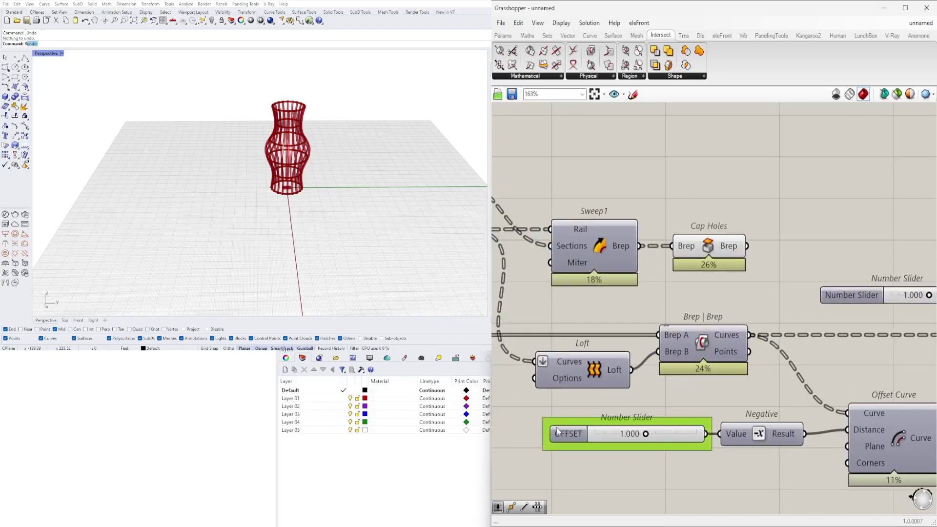
Rename the number slider feeding Unit Z for the extrusion HEIGHT and put it in a group
right_drag(872, 346, 735, 352)
right_click(730, 304)
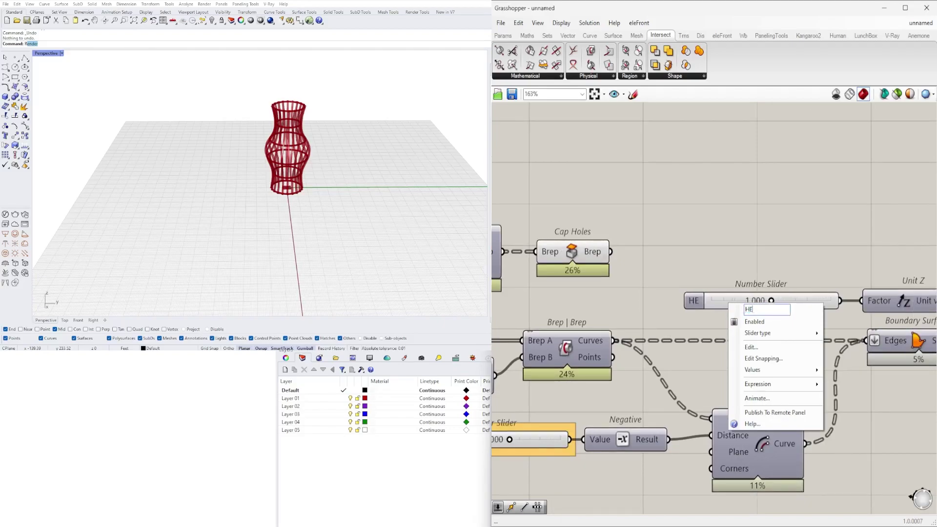
key(Return)
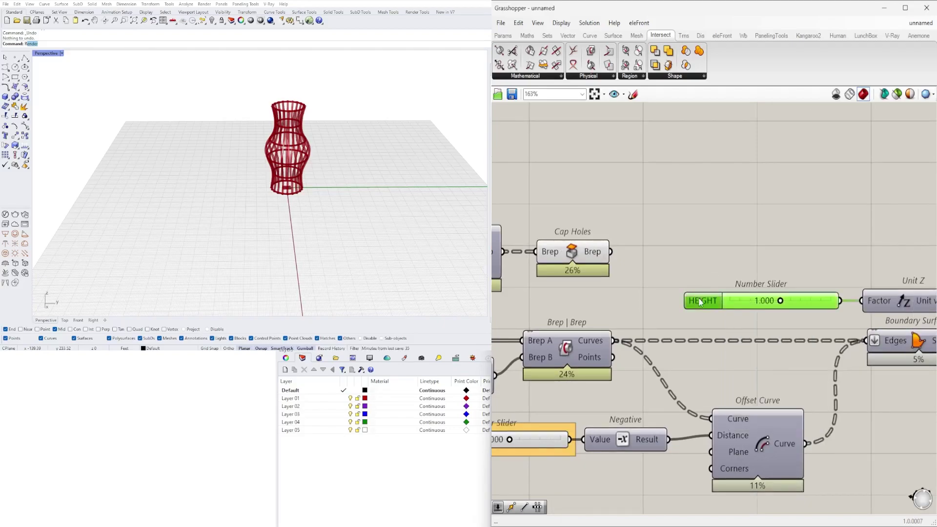
key(ctrl+g)
Rename the OFFSET slider HORIZONTAL STRUCTURE and move it clear of the Negative component
right_drag(737, 288, 851, 271)
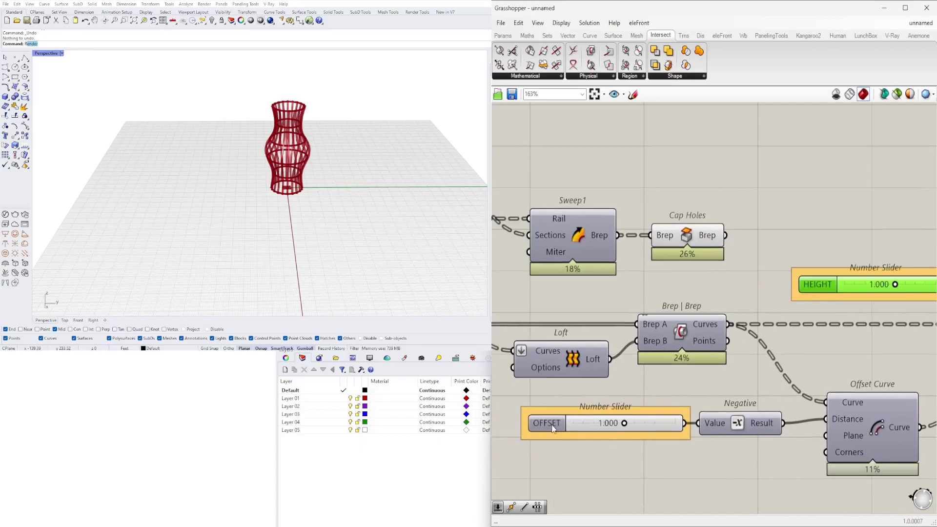
right_click(554, 429)
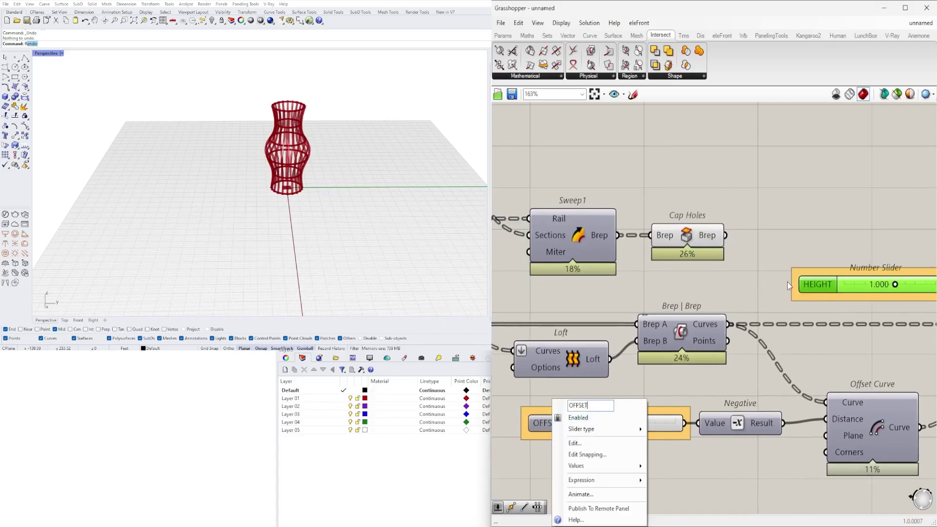
click(809, 287)
right_click(544, 428)
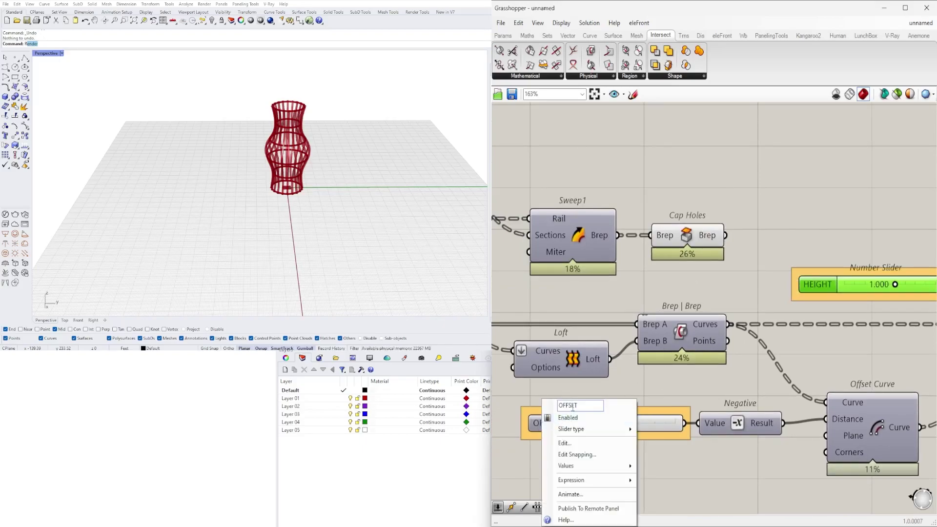
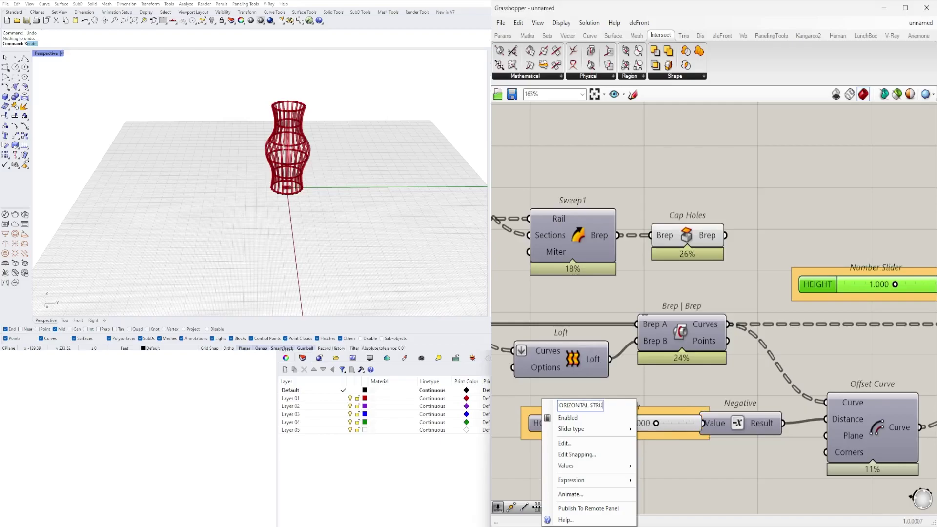
text(RE)
key(Return)
drag(569, 424, 539, 424)
Rename the HEIGHT slider HORIZONTAL STRUCTURE HEIGHT and move it clear of the Unit Z component
right_drag(882, 338, 794, 356)
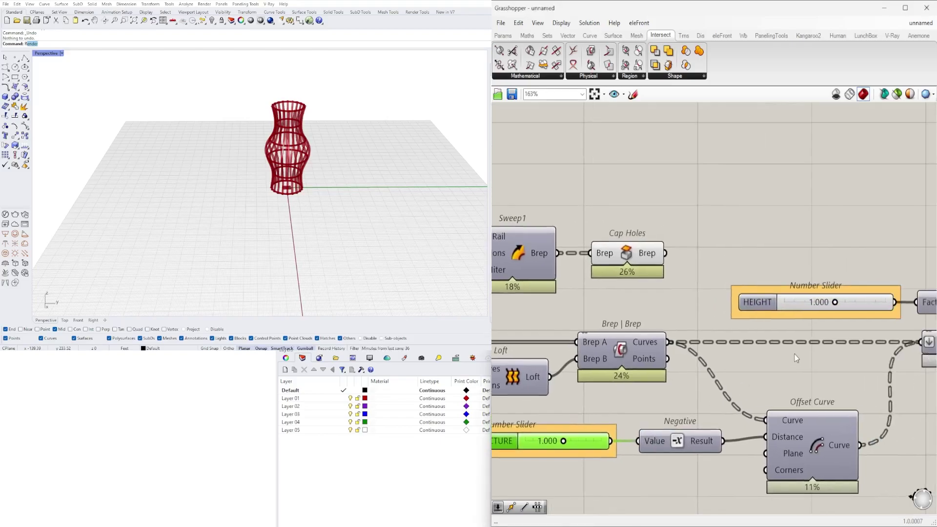
right_click(763, 303)
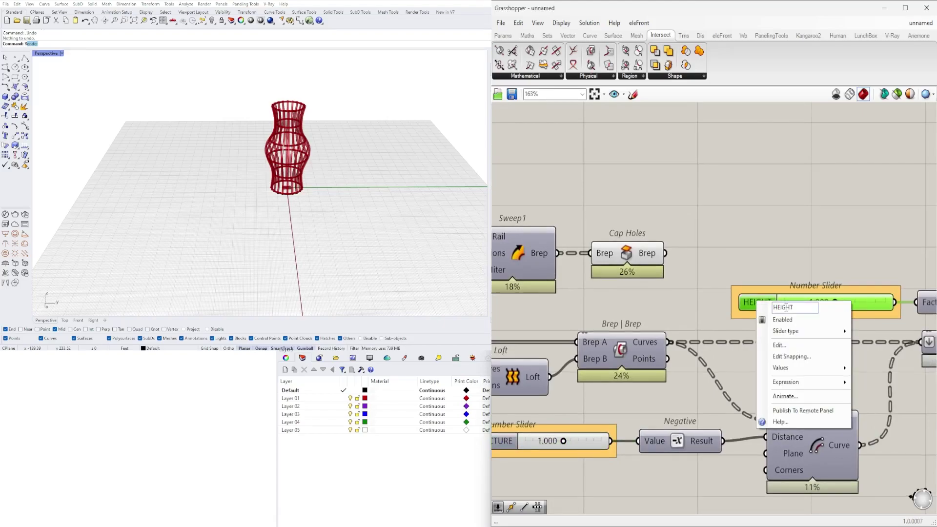
click(517, 453)
right_click(510, 449)
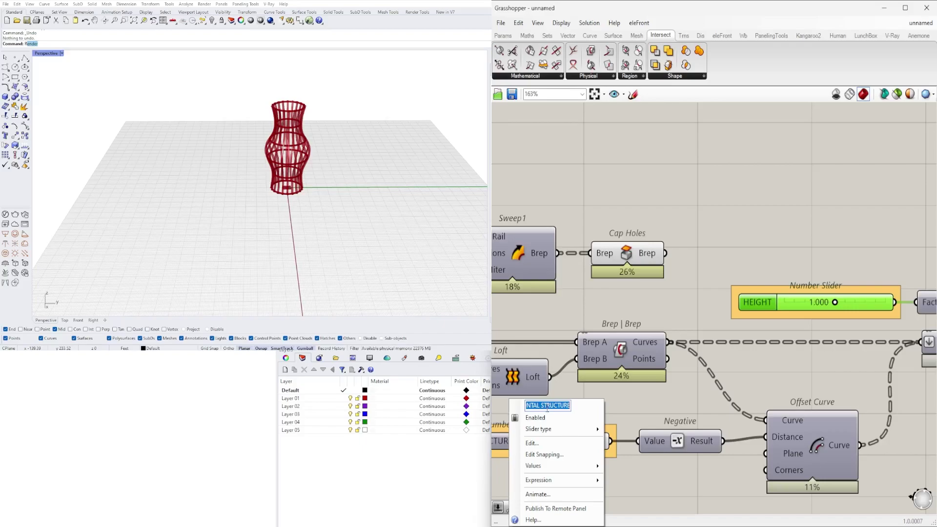
click(772, 245)
right_click(759, 308)
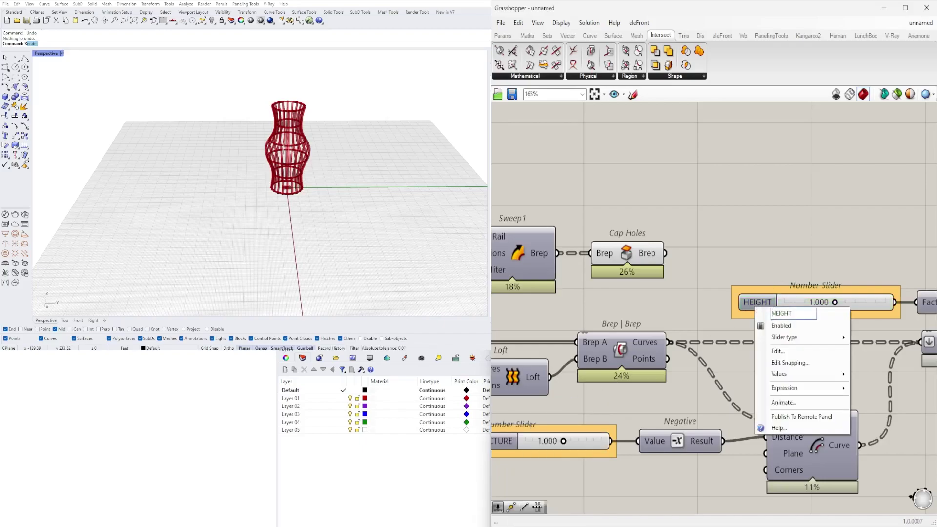
text(HORIZONTAL STRUCTURE)
click(793, 224)
scroll(791, 230, down, 3)
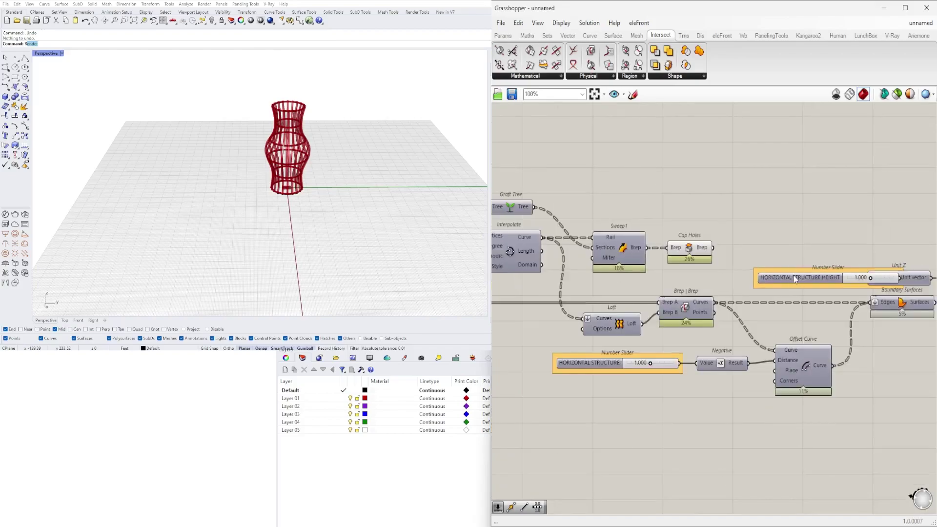
click(751, 273)
click(785, 236)
Review the earlier parts of the definition, including the Move and Polar Array components and their labelled sliders
scroll(796, 227, down, 3)
scroll(765, 222, up, 3)
scroll(729, 198, down, 3)
scroll(727, 198, up, 2)
drag(727, 198, 660, 222)
click(793, 218)
right_drag(793, 219, 786, 221)
scroll(786, 221, down, 3)
scroll(633, 306, up, 2)
scroll(807, 306, down, 3)
scroll(675, 283, up, 3)
drag(691, 322, 583, 258)
middle_click(601, 245)
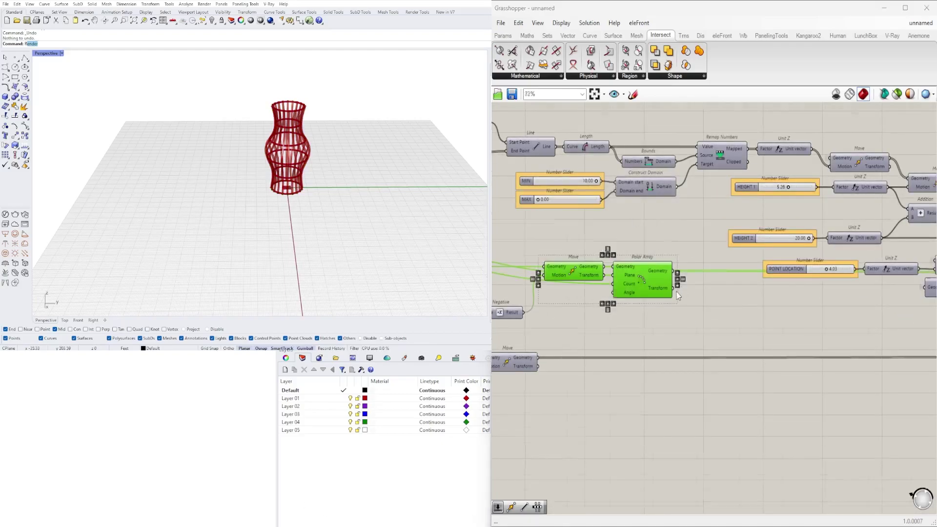
scroll(694, 376, down, 3)
scroll(704, 308, up, 2)
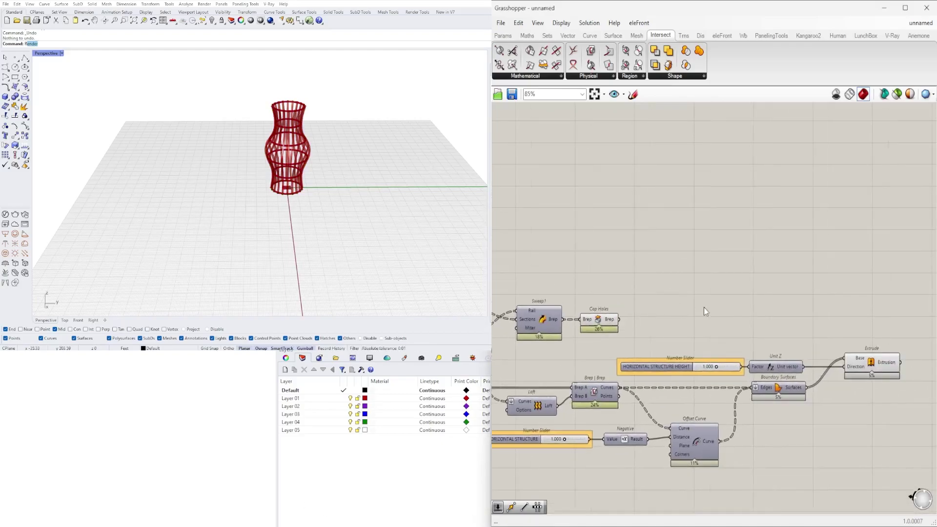
Add a Custom Preview component above the Extrude component
double_click(762, 304)
text(CUS)
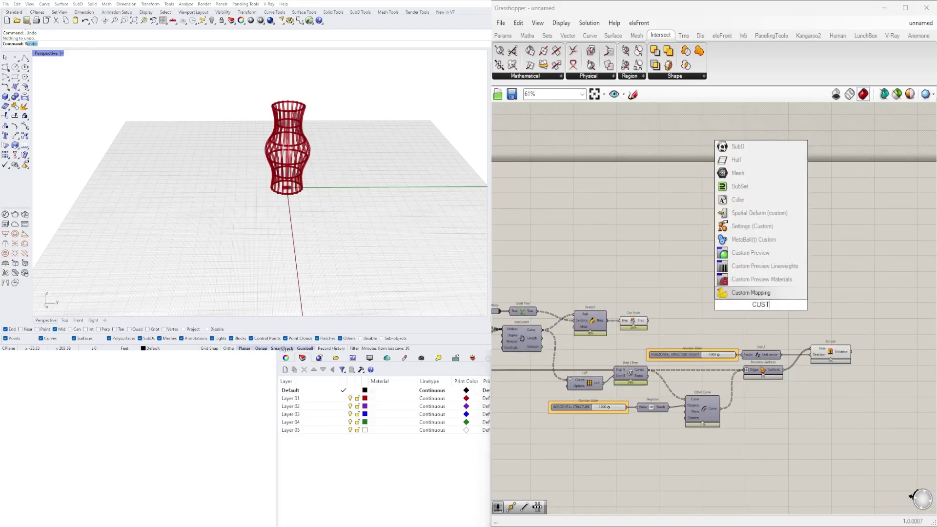
text(T)
click(754, 253)
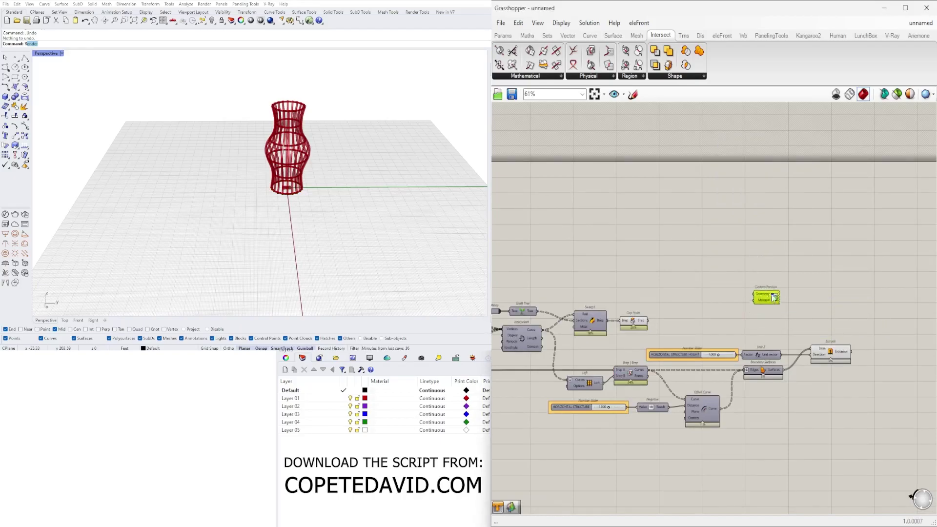
Add a Colour Picker component near the Custom Preview
double_click(735, 274)
text(COLOR)
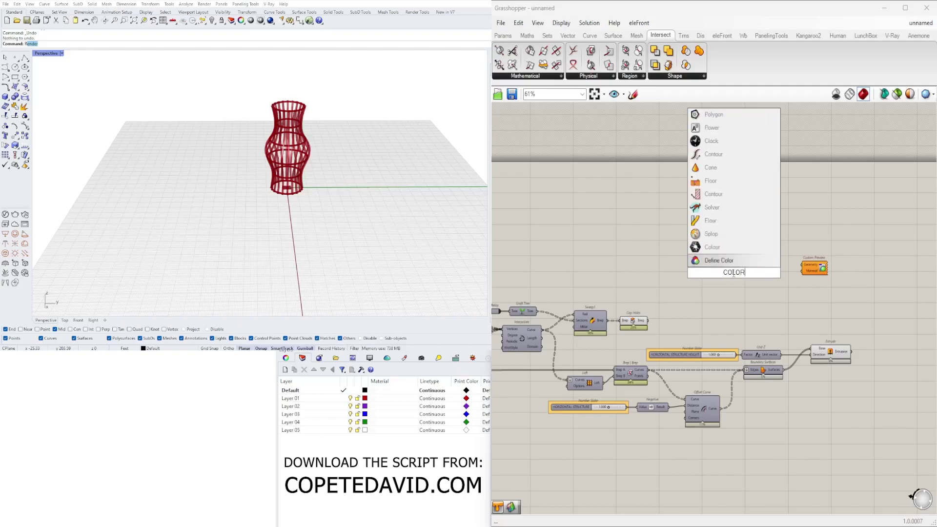
click(709, 299)
double_click(708, 302)
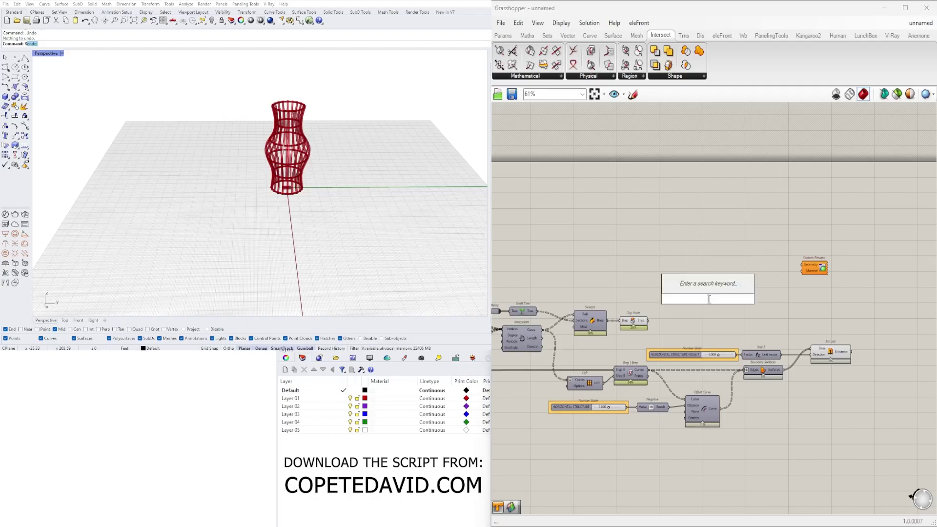
text(COLO)
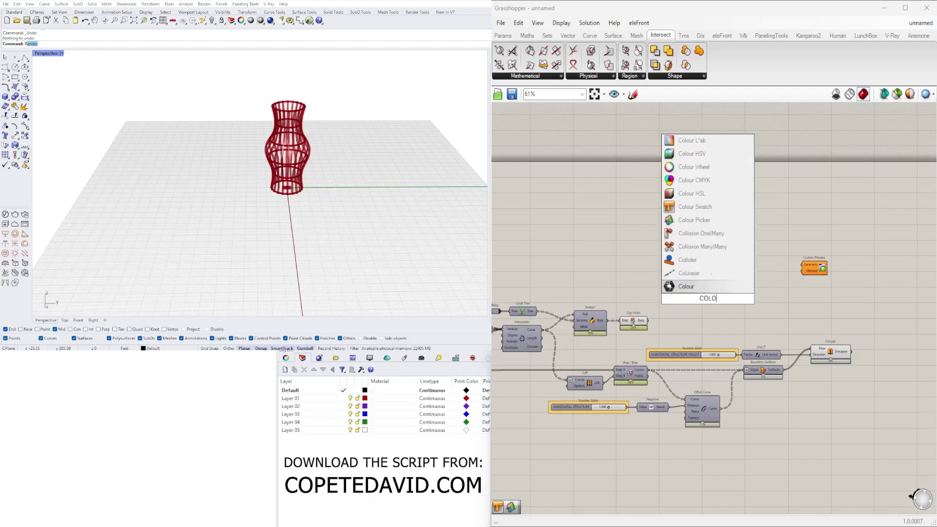
text(R)
click(713, 288)
scroll(736, 291, up, 2)
right_drag(748, 295, 667, 334)
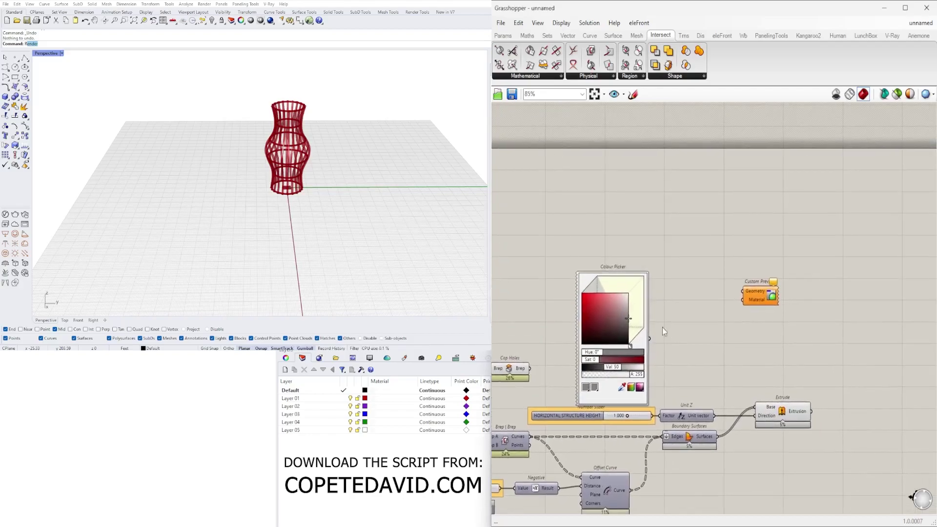
Connect the Colour Picker to the Custom Preview's Material input with a hidden wire and place the picker beside it
drag(638, 342, 684, 305)
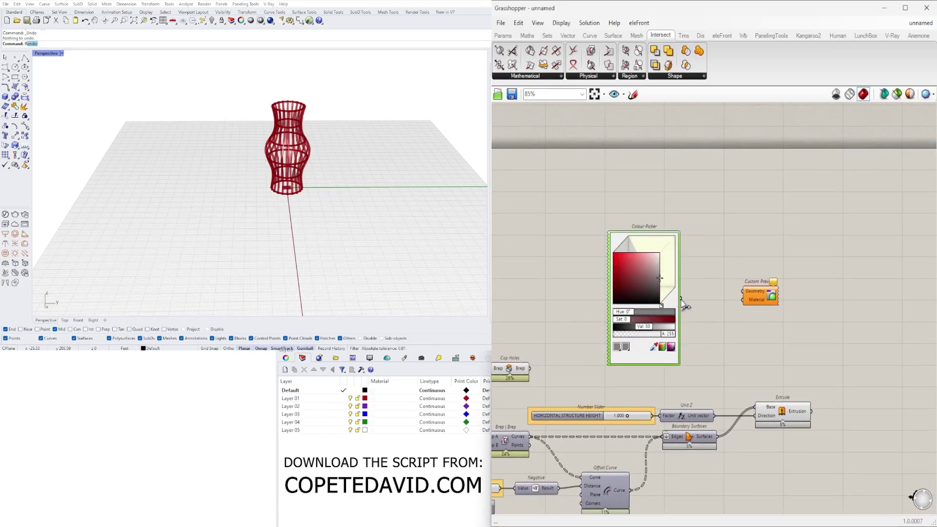
right_click(747, 298)
mouse_move(819, 321)
click(869, 340)
drag(674, 314, 849, 311)
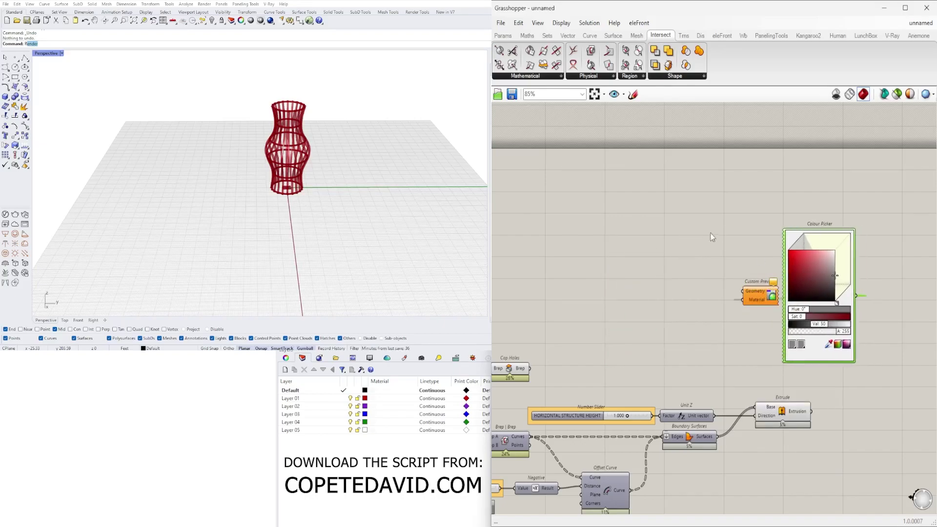
Set the Custom Preview's Geometry input to hidden wire display and connect the Cap Holes Brep output to it
scroll(764, 303, up, 2)
right_click(748, 283)
mouse_move(801, 330)
click(878, 353)
scroll(845, 366, down, 3)
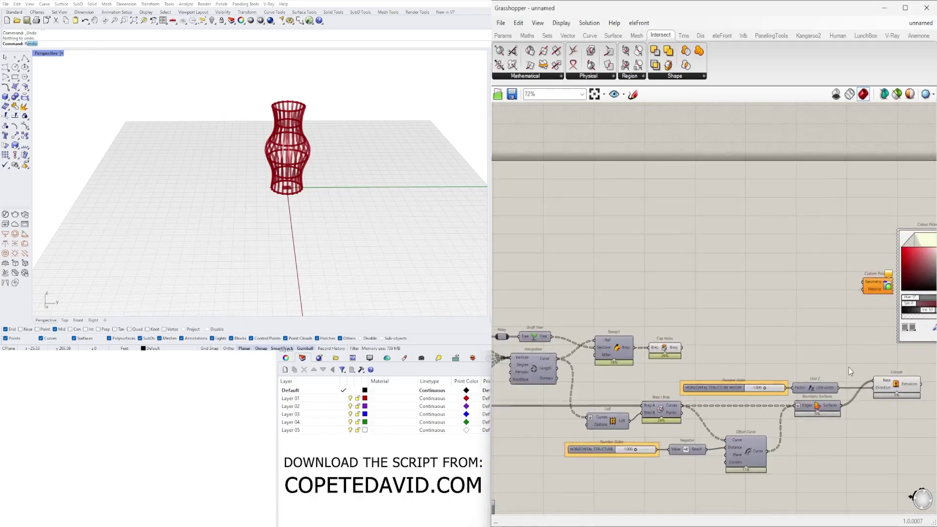
click(671, 352)
right_drag(671, 352, 614, 367)
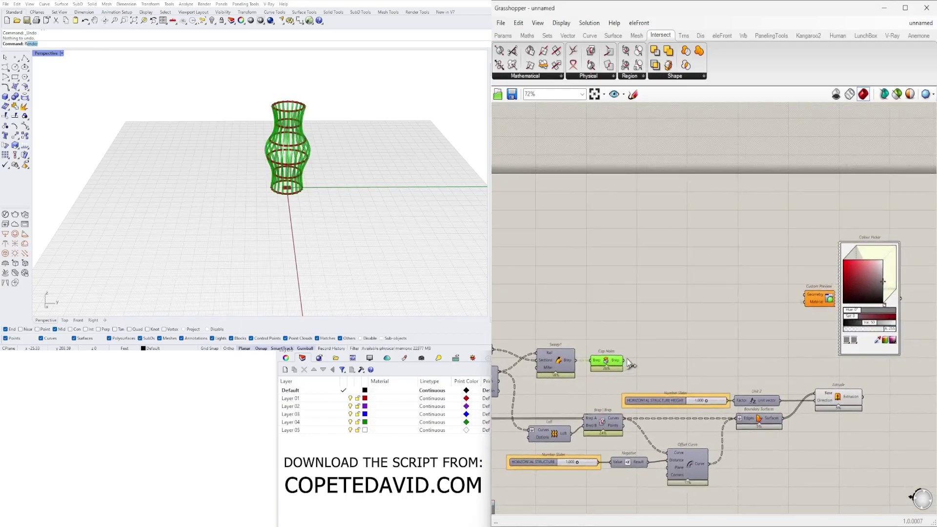
drag(815, 296, 813, 296)
click(813, 359)
Set the Colour Picker to Hue 0°, Sat 28 and Val 66 for the vertical members
right_drag(780, 328, 654, 349)
scroll(743, 284, up, 4)
click(760, 314)
mouse_move(760, 314)
mouse_down()
mouse_move(778, 307)
mouse_move(749, 312)
mouse_up()
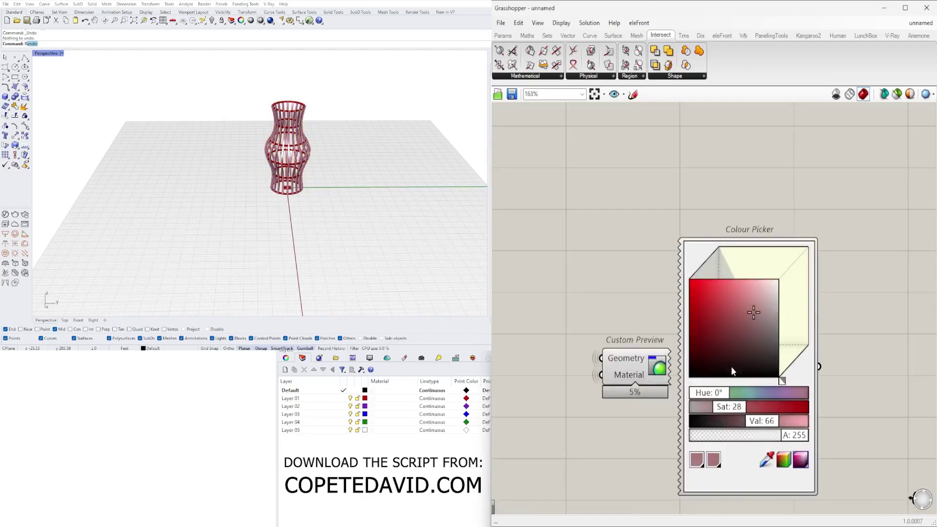
Set the Colour Picker to Hue 27°, Sat 14 and Val 62
scroll(708, 391, up, 4)
drag(708, 392, 730, 395)
scroll(739, 251, down, 2)
mouse_move(784, 220)
mouse_down()
mouse_move(794, 245)
mouse_move(799, 232)
mouse_up()
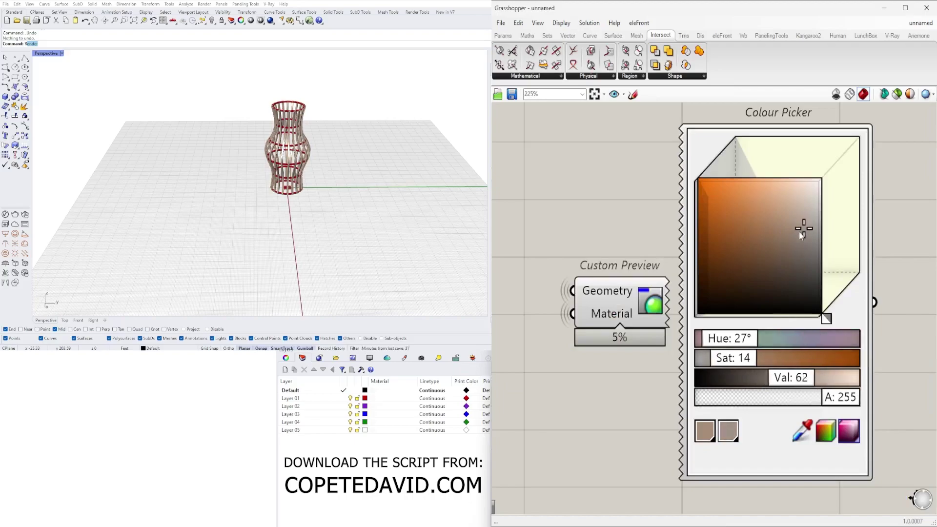
Duplicate the Custom Preview and its Colour Picker directly below the originals and feed the floor ring geometry into the copy
scroll(748, 266, down, 4)
drag(812, 334, 701, 240)
drag(705, 278, 855, 279)
right_drag(855, 282, 790, 269)
alt+drag(790, 269, 681, 342)
click(739, 398)
Set the copied Colour Picker for the floor rings to a dark brown with Hue 27°, Sat 68 and Val 45
scroll(743, 356, down, 5)
scroll(814, 372, up, 10)
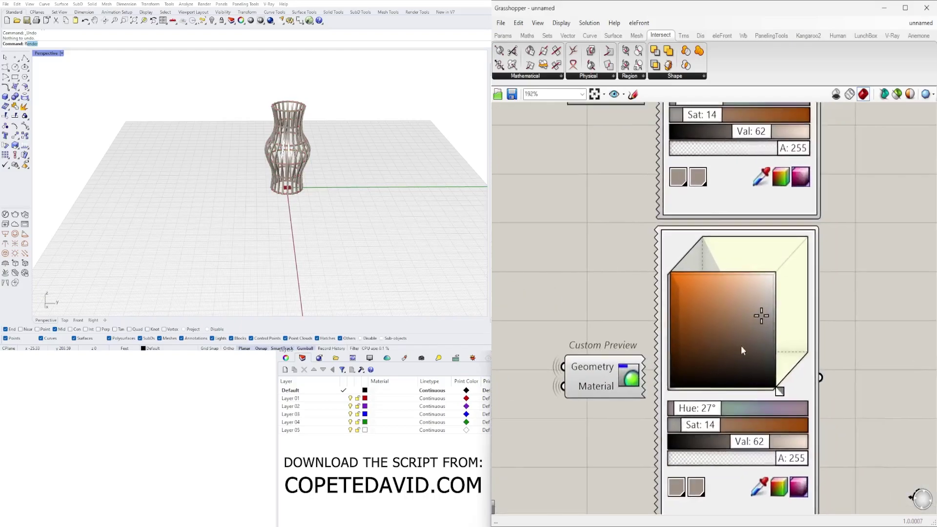
click(762, 317)
mouse_move(764, 316)
mouse_down()
mouse_move(752, 340)
mouse_move(688, 341)
mouse_move(676, 328)
mouse_up()
scroll(695, 330, down, 3)
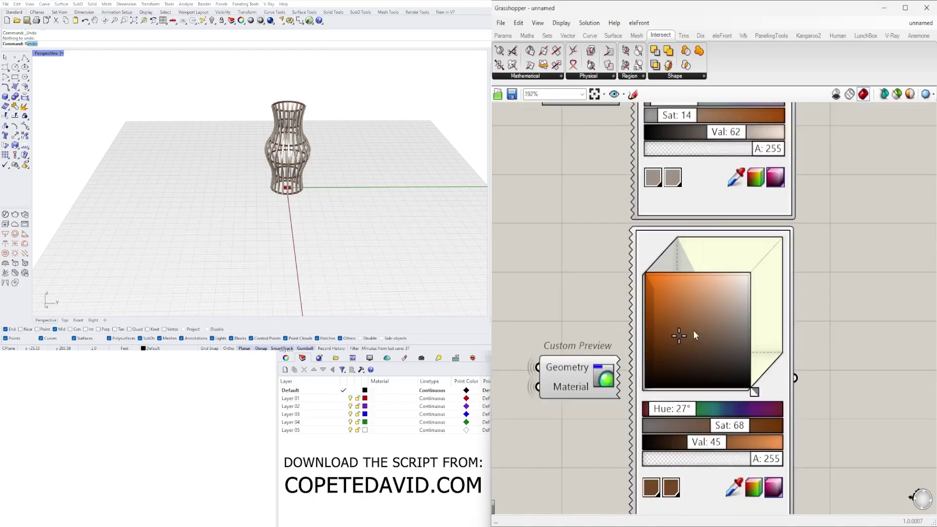
Set the original Colour Picker for the vertical members to Hue 27°, Sat 82 and Val 38
right_drag(693, 330, 754, 445)
right_drag(793, 191, 768, 311)
mouse_move(771, 247)
mouse_down()
mouse_move(702, 252)
mouse_move(688, 274)
mouse_move(701, 269)
mouse_up()
Switch the Perspective viewport to the Raytraced display mode to view the coloured tower
scroll(442, 149, up, 10)
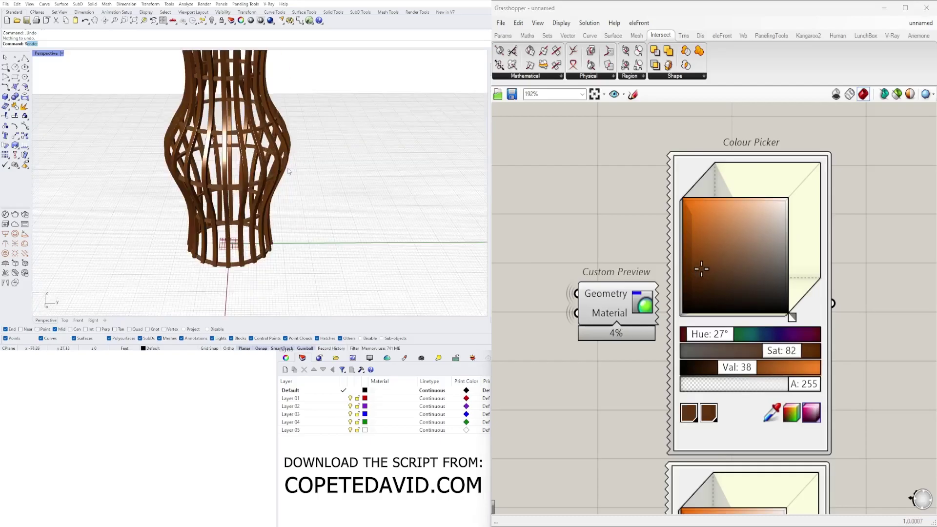
right_drag(307, 162, 65, 73)
scroll(364, 134, down, 7)
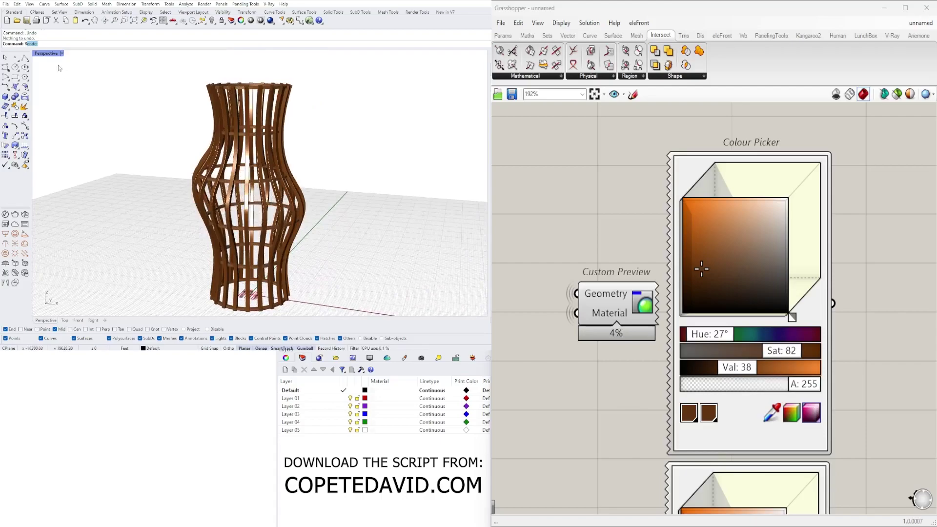
click(47, 54)
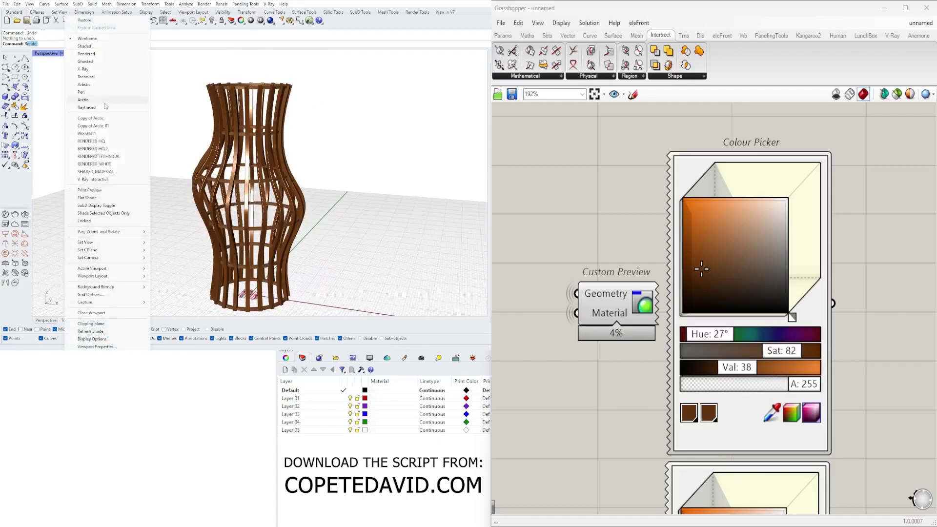
click(87, 107)
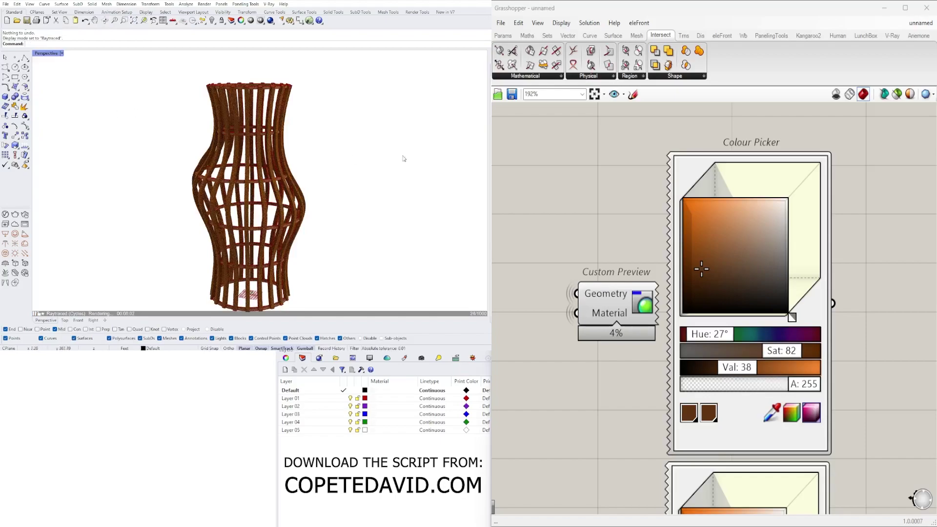
Turn off the preview of the geometry components that feed the two Custom Previews
scroll(643, 216, down, 8)
scroll(720, 390, up, 3)
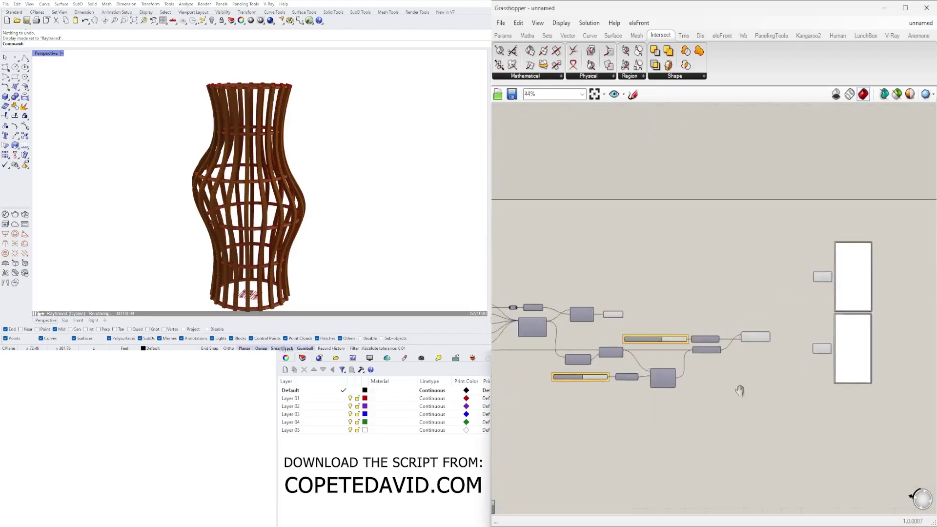
drag(660, 275, 668, 268)
middle_click(668, 268)
click(696, 237)
Examine the raytraced tower's vertical members and floor rings up close and as a whole
scroll(249, 167, up, 6)
scroll(249, 167, up, 2)
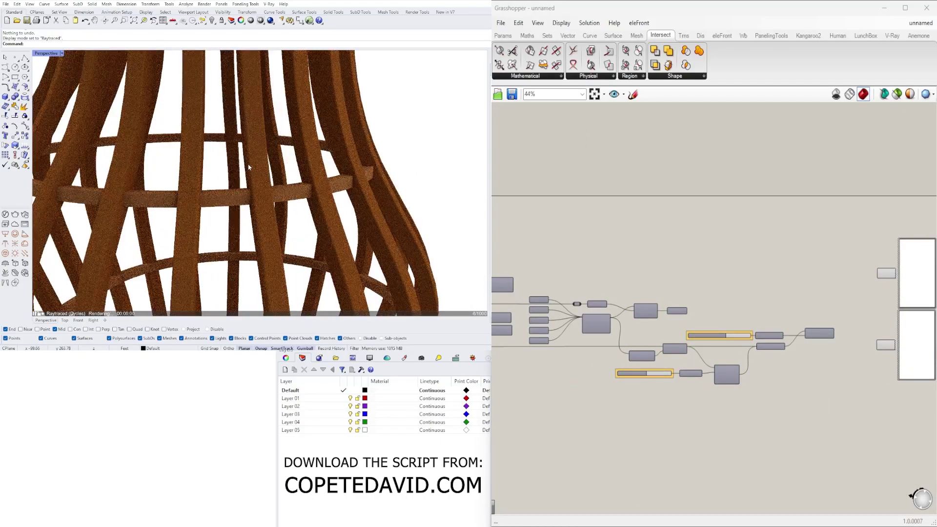
scroll(255, 169, down, 8)
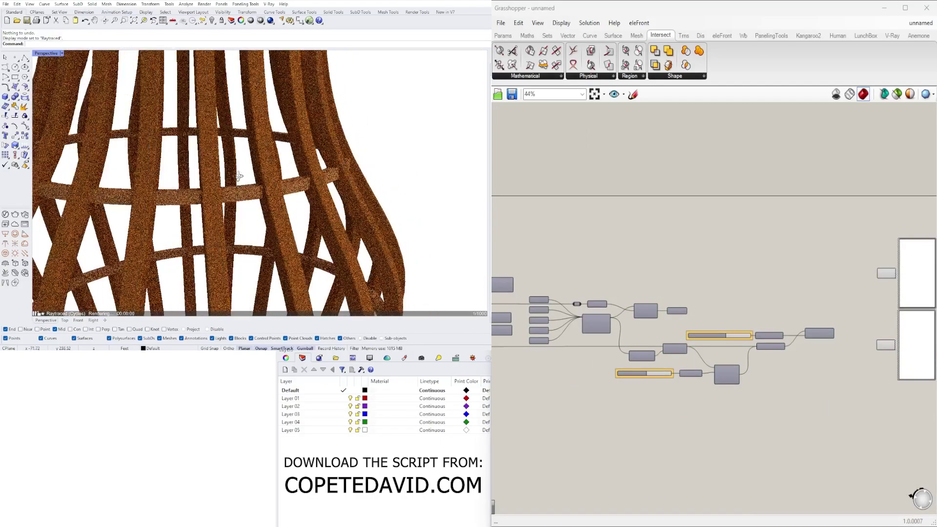
scroll(239, 179, down, 7)
right_drag(236, 177, 258, 160)
scroll(793, 306, down, 3)
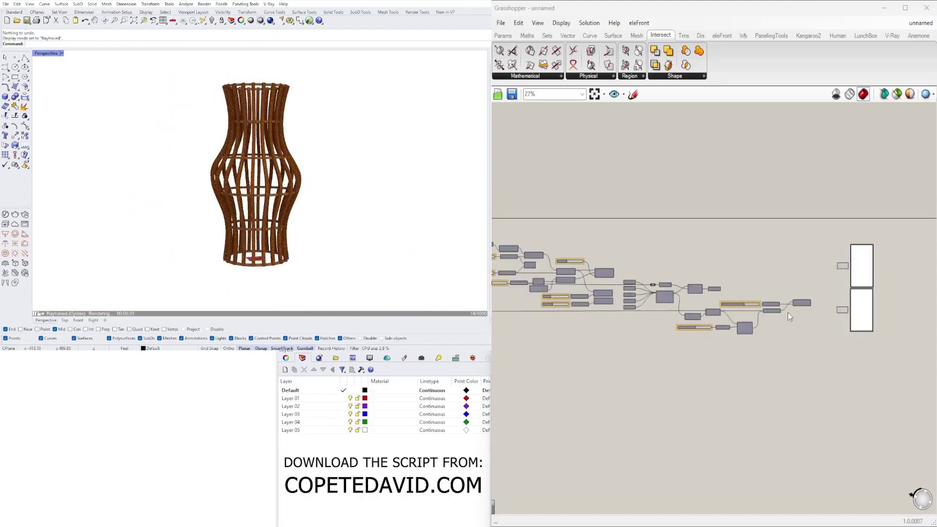
scroll(252, 190, up, 3)
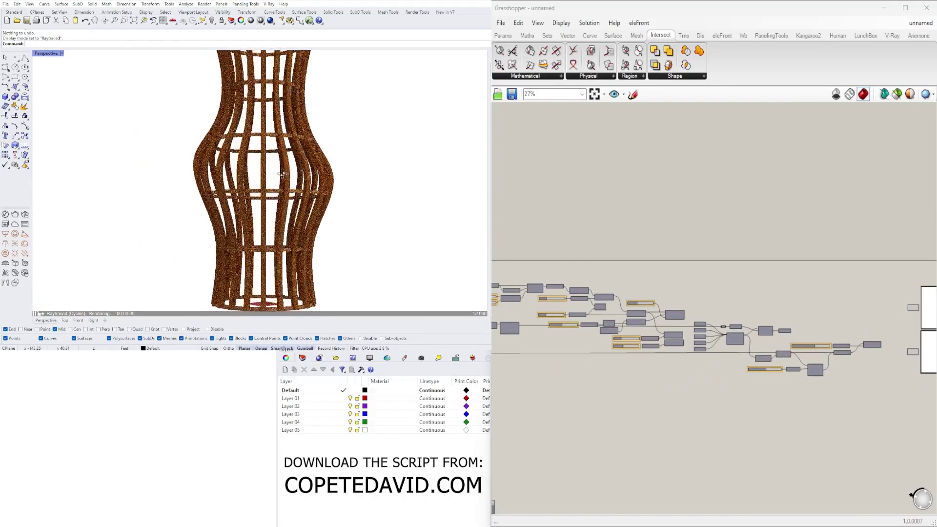
scroll(214, 197, up, 4)
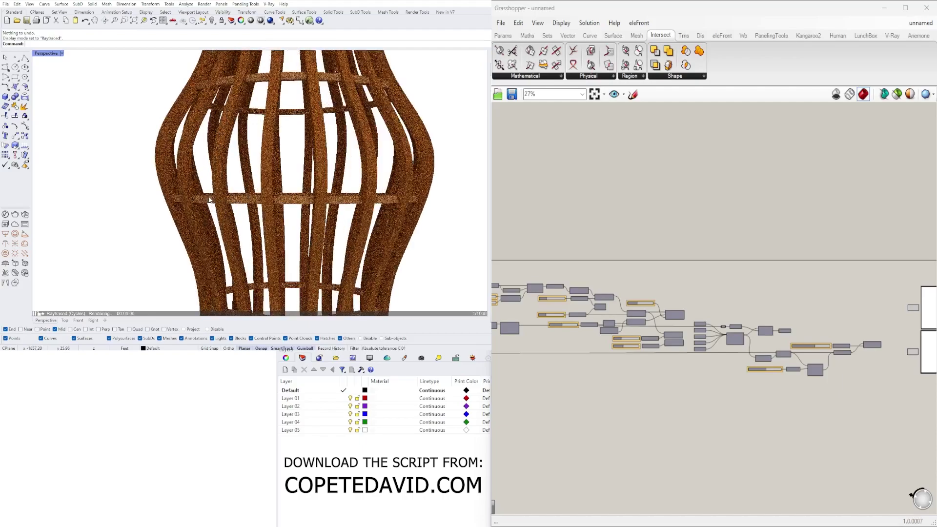
scroll(206, 201, down, 6)
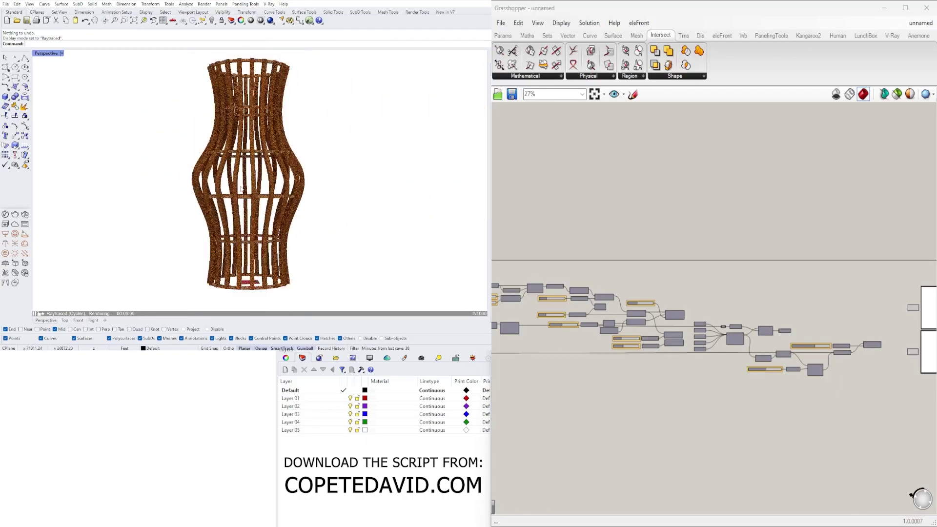
Switch the Perspective viewport to the Shaded display mode
click(61, 53)
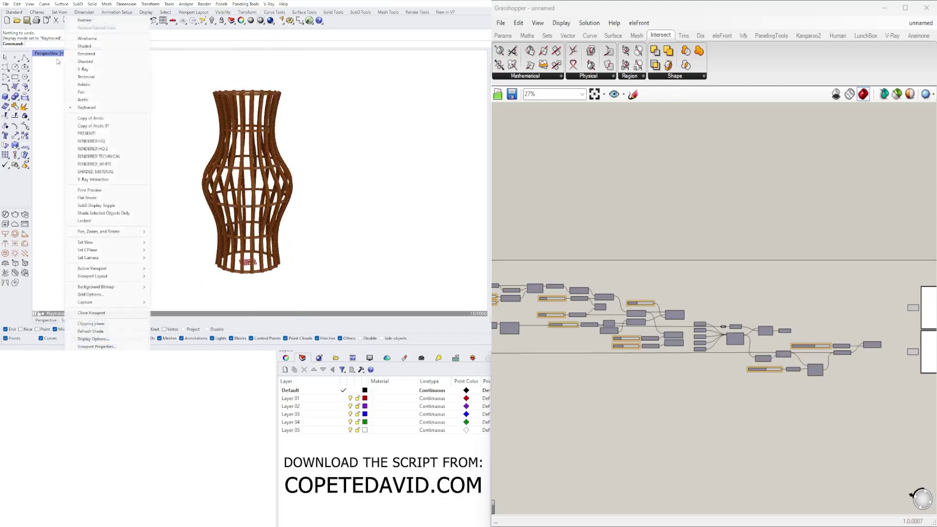
click(85, 45)
Choose a lighter brown in both Colour Pickers and view the tower from another angle
right_drag(928, 301, 713, 265)
scroll(704, 315, up, 10)
drag(712, 264, 740, 272)
right_drag(730, 376, 709, 224)
drag(700, 379, 717, 372)
click(409, 167)
right_drag(409, 168, 229, 185)
Raise the maximum of the ARRAY slider to 30
scroll(220, 188, down, 8)
scroll(620, 236, down, 5)
right_drag(513, 265, 888, 270)
scroll(889, 269, down, 5)
scroll(594, 284, up, 5)
right_drag(594, 284, 747, 289)
scroll(841, 271, up, 1)
right_drag(841, 270, 726, 313)
scroll(613, 268, up, 5)
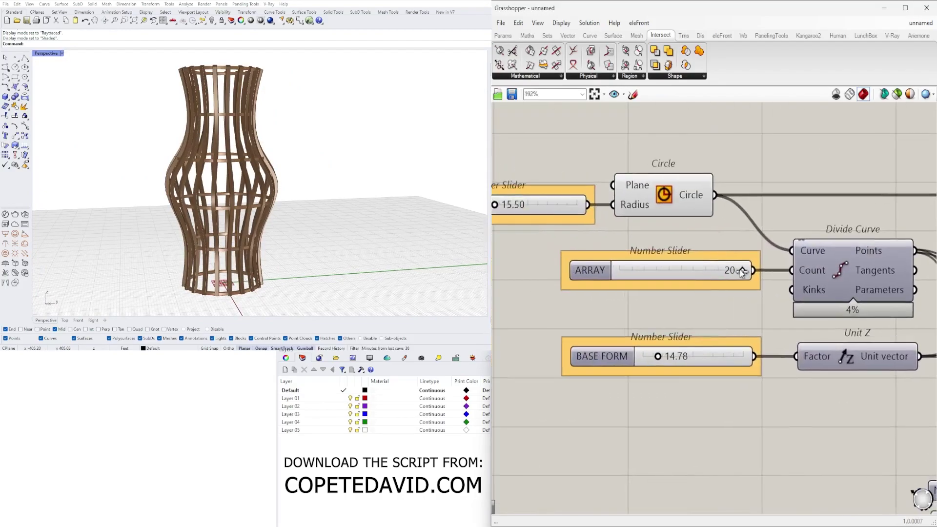
drag(726, 271, 761, 272)
double_click(596, 270)
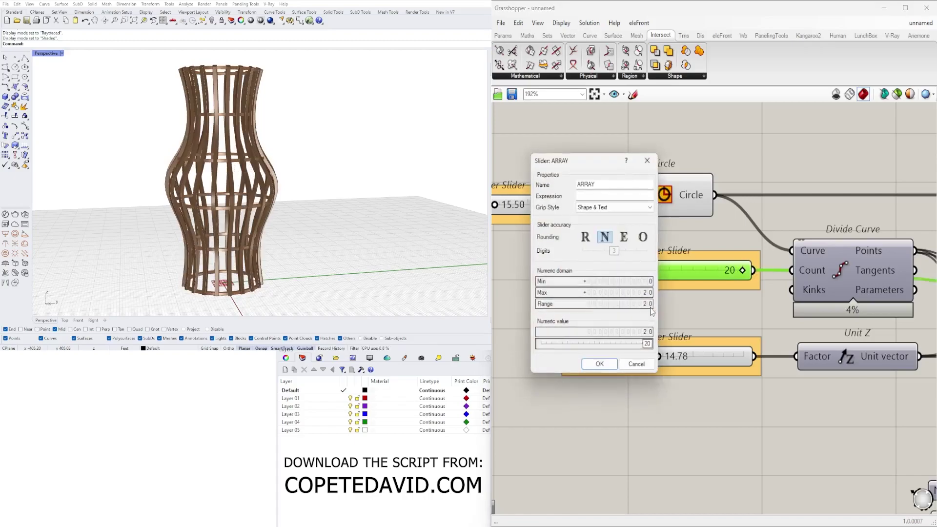
double_click(633, 293)
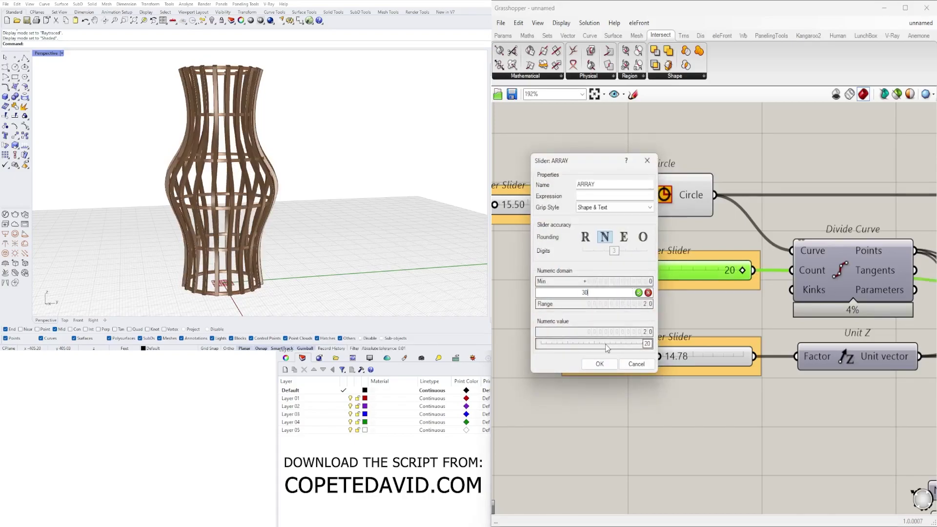
click(607, 366)
Set the ARRAY slider to 30 and the BASE FORM slider to 23.64
drag(723, 274, 758, 274)
mouse_move(273, 125)
right_down()
mouse_move(264, 211)
mouse_move(269, 111)
right_up()
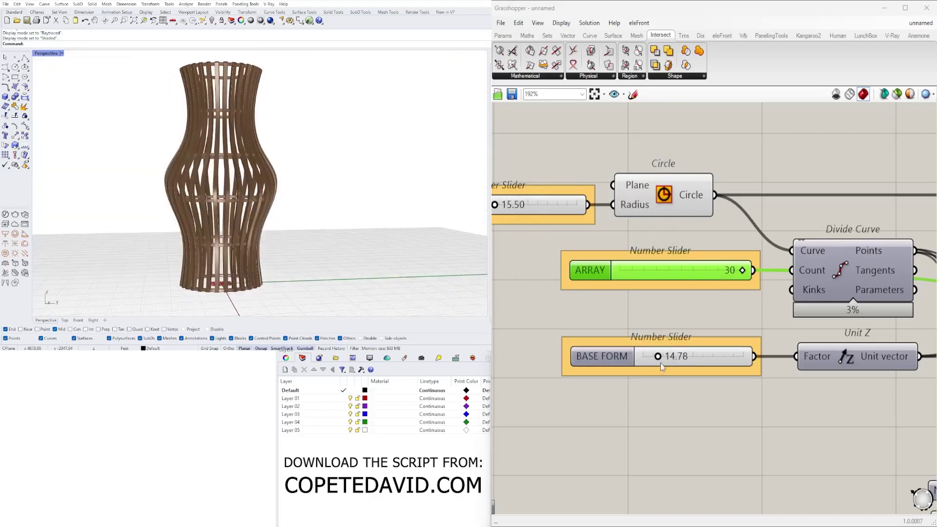
mouse_move(661, 361)
mouse_down()
mouse_move(671, 361)
mouse_move(655, 356)
mouse_move(667, 350)
mouse_up()
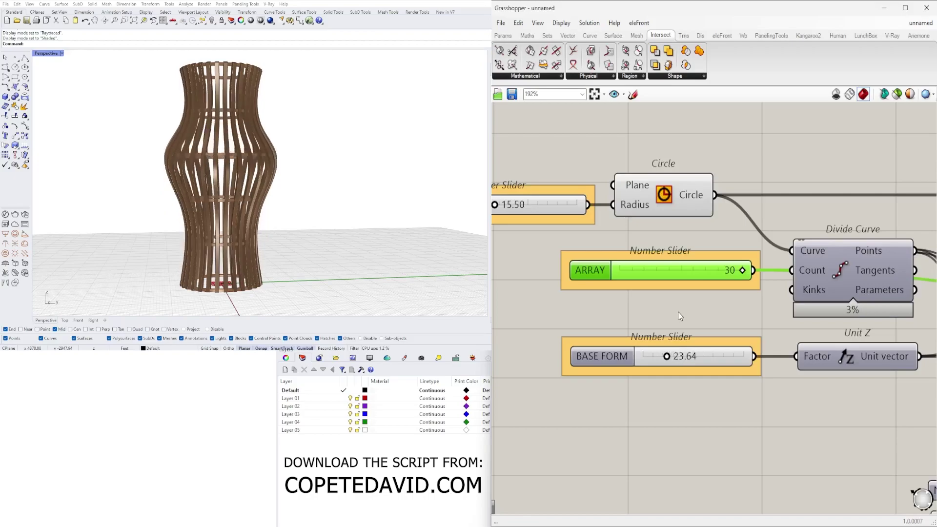
click(681, 314)
Recolour the tower in greys: vertical members' picker to Hue 0°, Sat 0, Val 43, floor rings' picker to Hue 0°, Sat 0, Val 82
scroll(709, 295, down, 6)
right_drag(703, 297, 509, 280)
scroll(509, 280, down, 5)
right_drag(859, 297, 718, 294)
scroll(716, 291, up, 9)
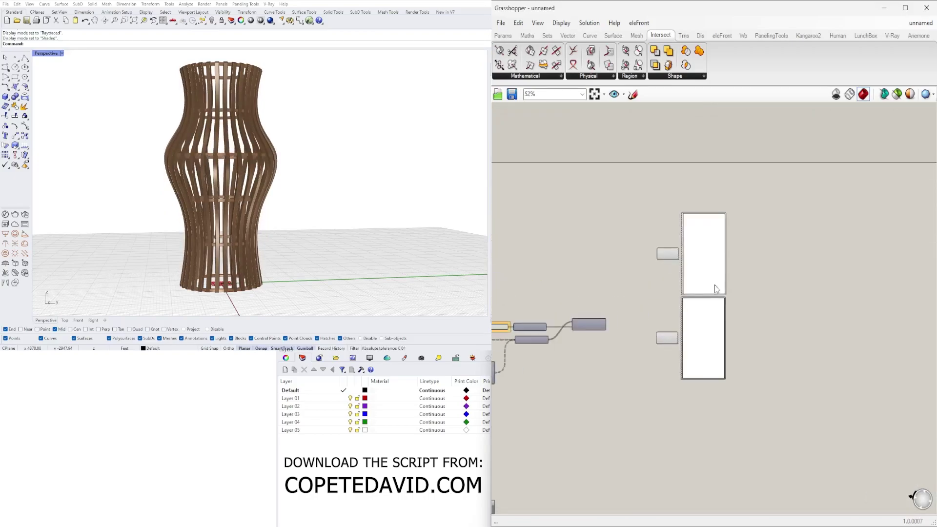
drag(706, 228, 758, 202)
mouse_move(698, 390)
mouse_down()
mouse_move(778, 417)
mouse_move(795, 374)
mouse_up()
drag(741, 191, 789, 213)
right_drag(264, 117, 227, 142)
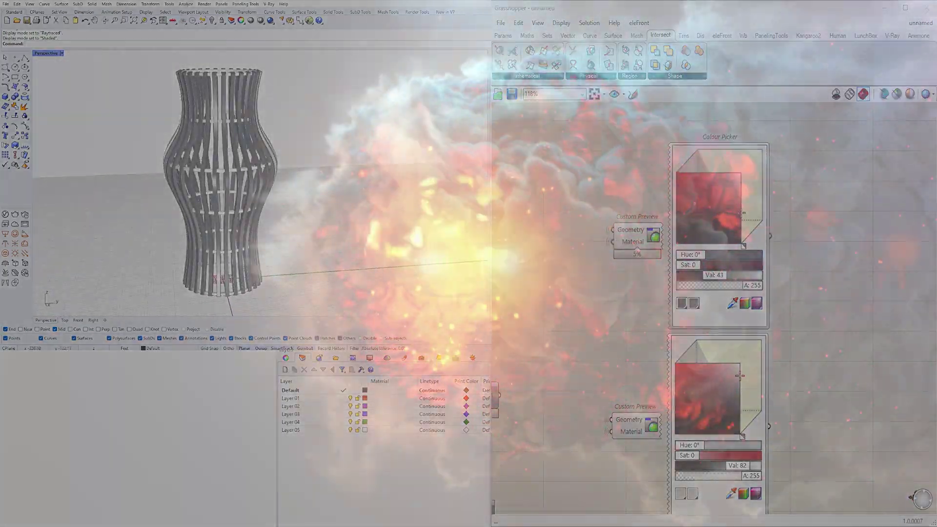